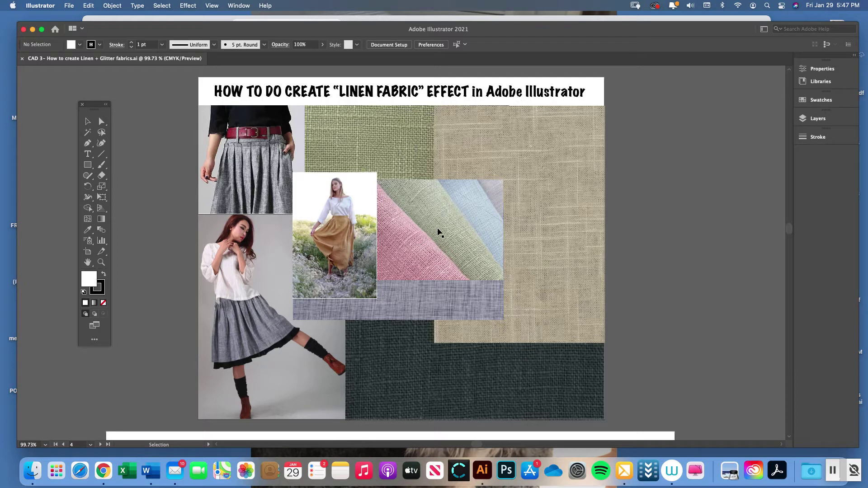
Step: Examine the linen fabric and skirt reference photos on the inspiration artboard up close
{"action": "left_click", "coordinate": [102, 263]}
{"action": "left_click", "coordinate": [429, 240]}
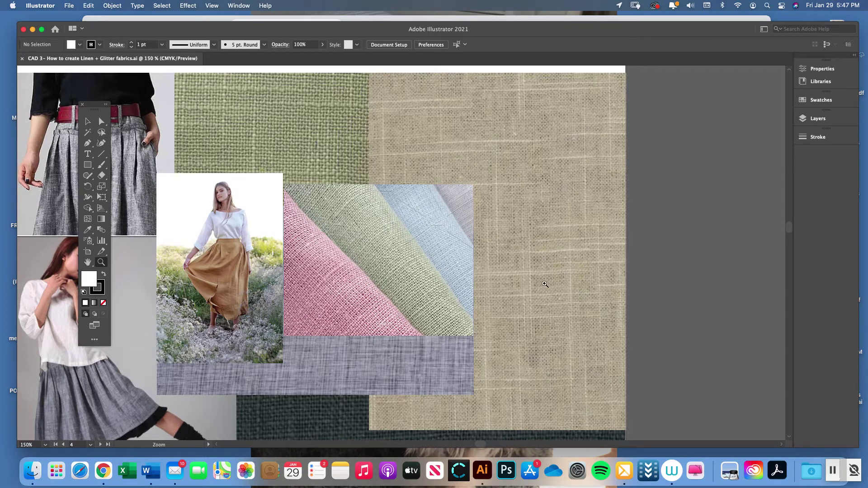
{"action": "scroll", "coordinate": [538, 289], "scroll_direction": "down", "scroll_amount": 1}
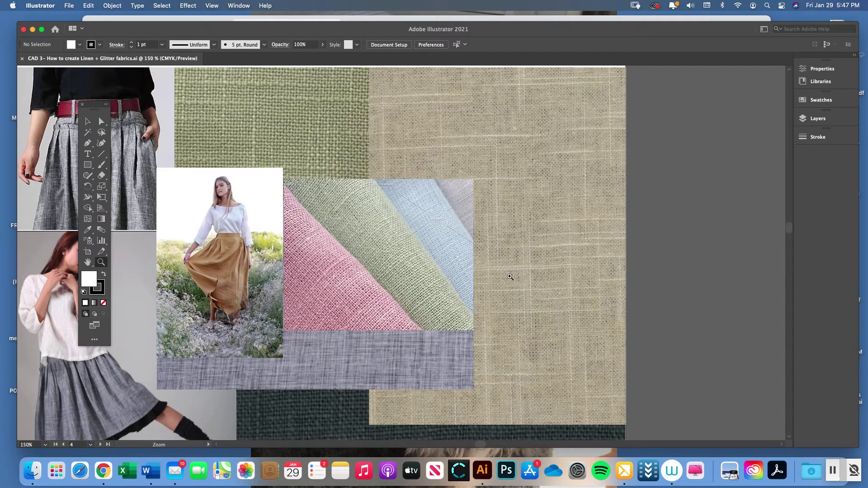
{"action": "scroll", "coordinate": [513, 294], "scroll_direction": "down", "scroll_amount": 2}
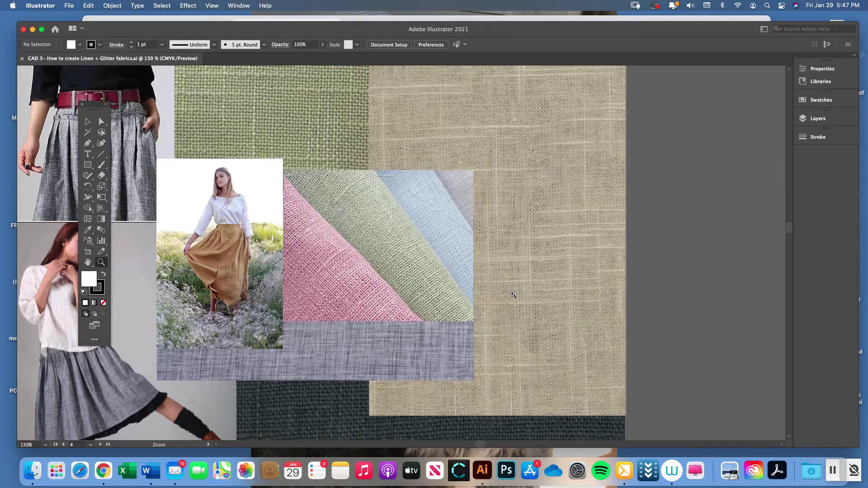
{"action": "scroll", "coordinate": [504, 294], "scroll_direction": "down", "scroll_amount": 5}
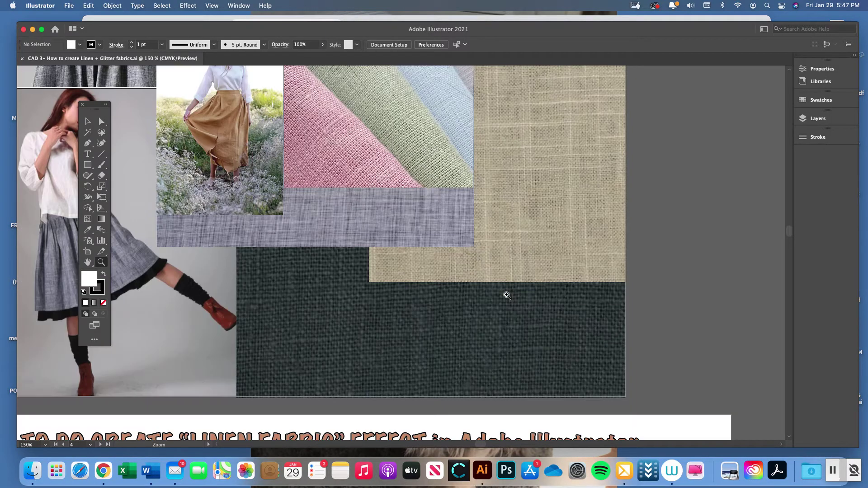
{"action": "scroll", "coordinate": [452, 266], "scroll_direction": "up", "scroll_amount": 3}
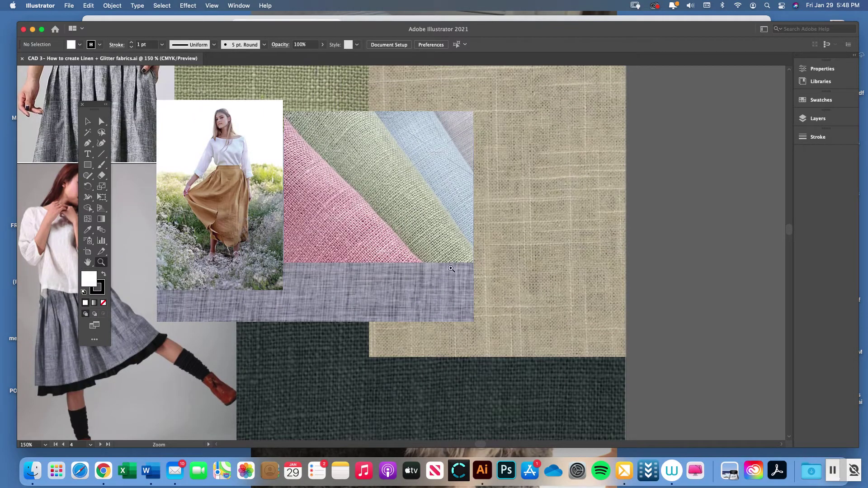
{"action": "left_click", "coordinate": [451, 268], "text": "alt"}
{"action": "scroll", "coordinate": [268, 224], "scroll_direction": "left", "scroll_amount": 2}
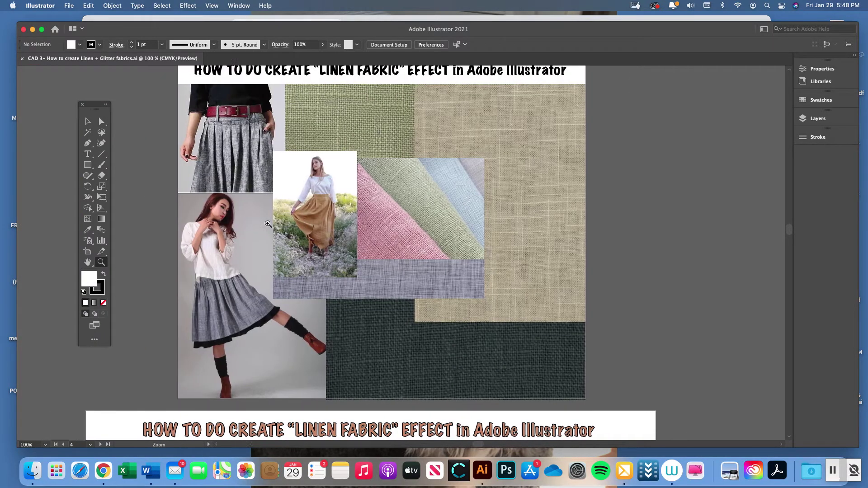
{"action": "scroll", "coordinate": [268, 224], "scroll_direction": "up", "scroll_amount": 2}
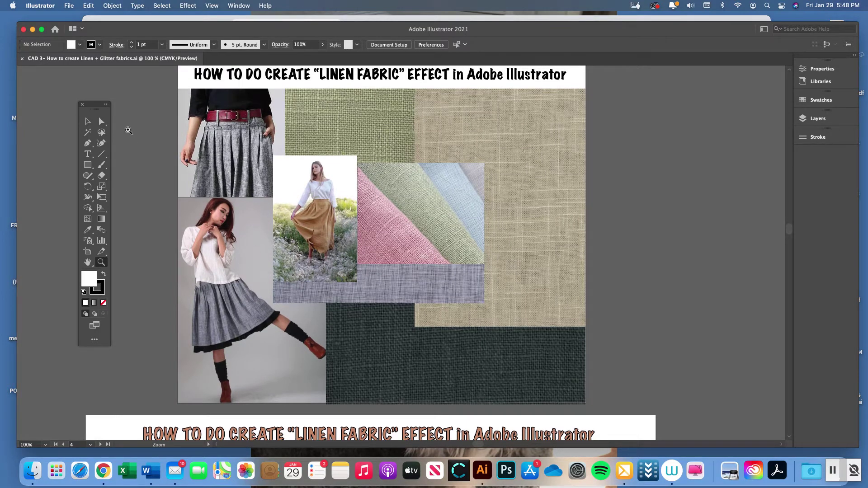
Step: Move the floating tool palette clear of the linen effect artboard and select the beige rectangle
{"action": "left_click", "coordinate": [87, 122]}
{"action": "scroll", "coordinate": [322, 283], "scroll_direction": "down", "scroll_amount": 1}
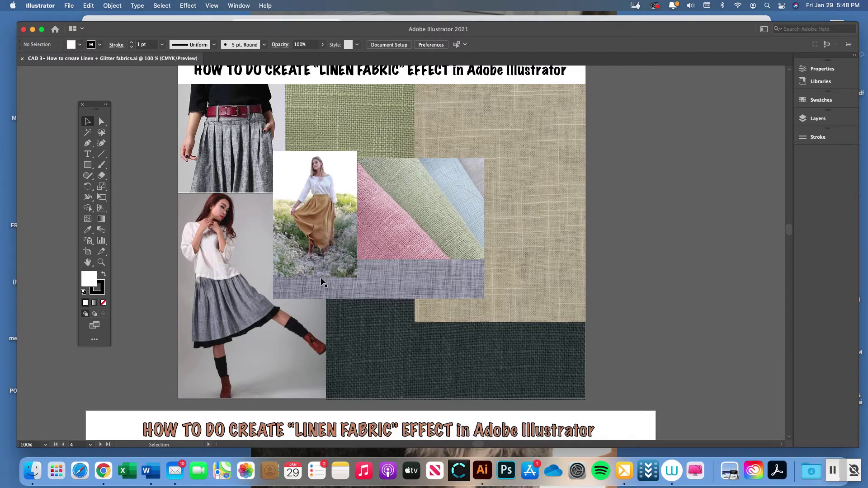
{"action": "scroll", "coordinate": [322, 283], "scroll_direction": "down", "scroll_amount": 5}
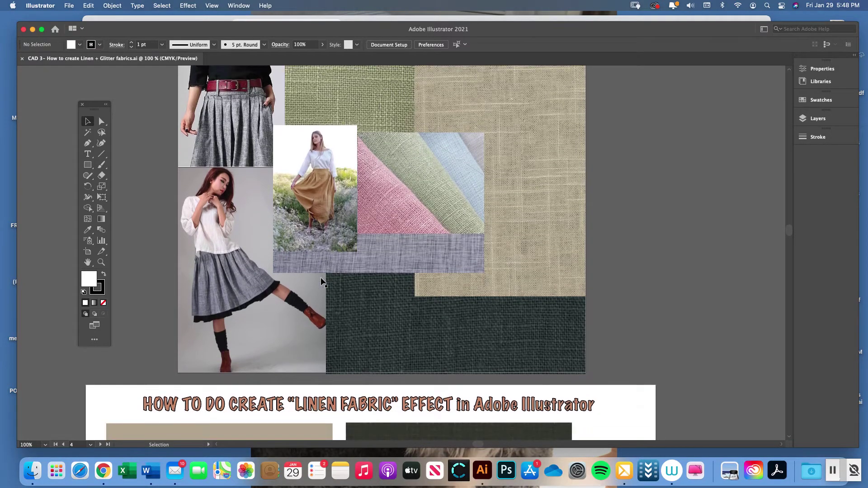
{"action": "scroll", "coordinate": [322, 282], "scroll_direction": "down", "scroll_amount": 15}
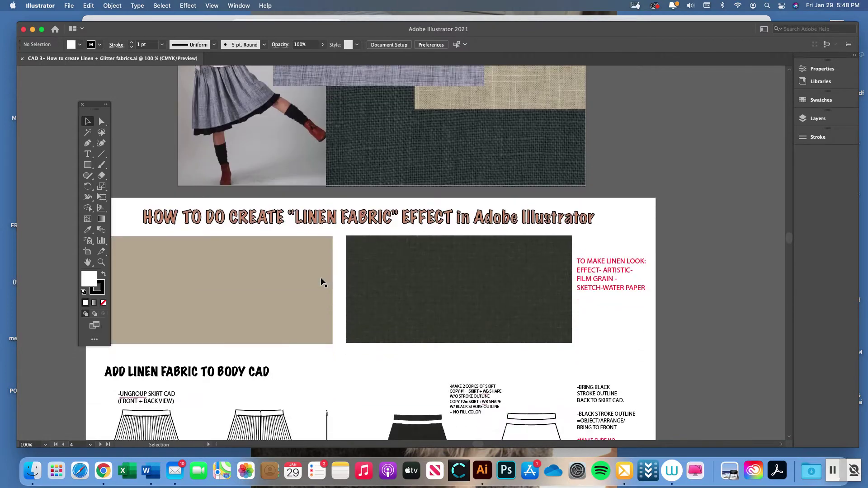
{"action": "scroll", "coordinate": [322, 282], "scroll_direction": "down", "scroll_amount": 9}
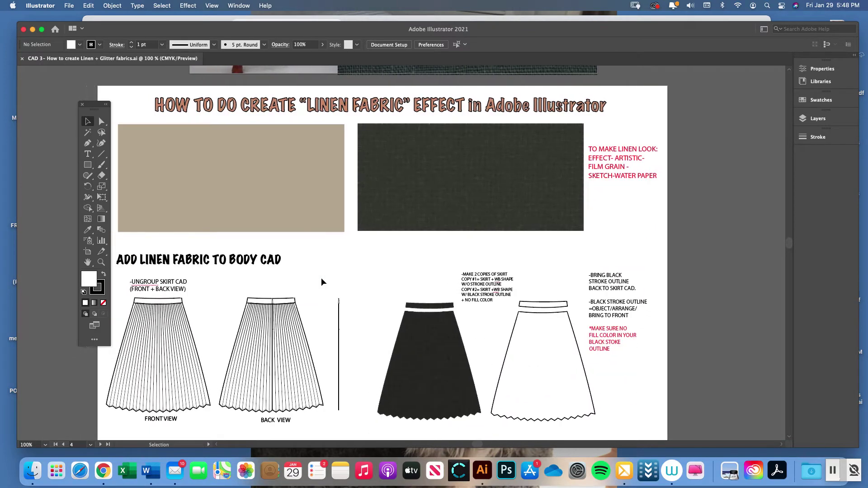
{"action": "left_click_drag", "start_coordinate": [94, 109], "coordinate": [66, 108]}
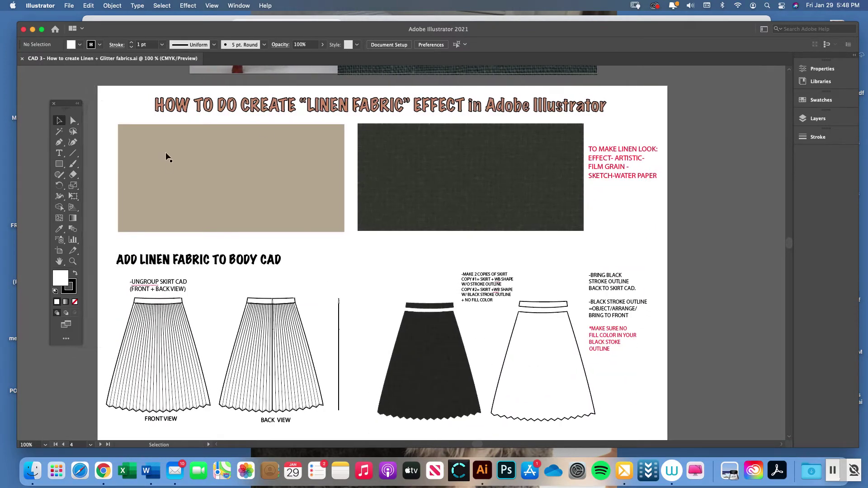
{"action": "left_click", "coordinate": [256, 173]}
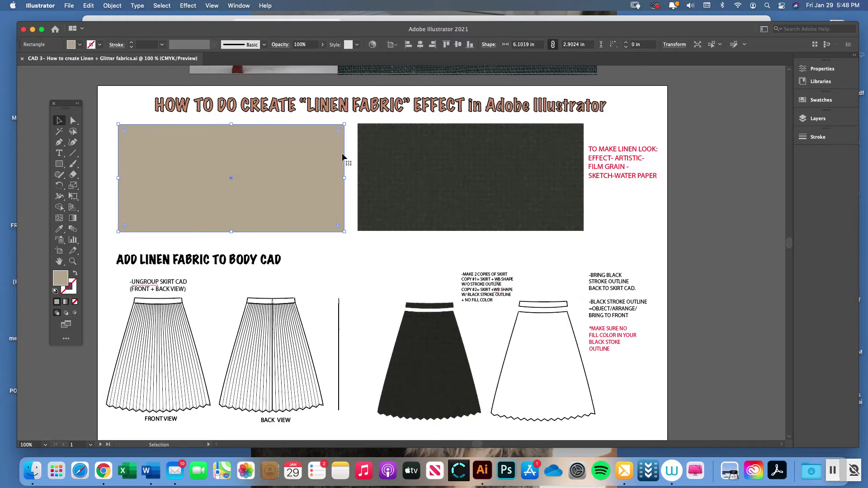
Step: Inspect the woven texture of the finished dark linen sample beside the beige rectangle
{"action": "left_click", "coordinate": [73, 261]}
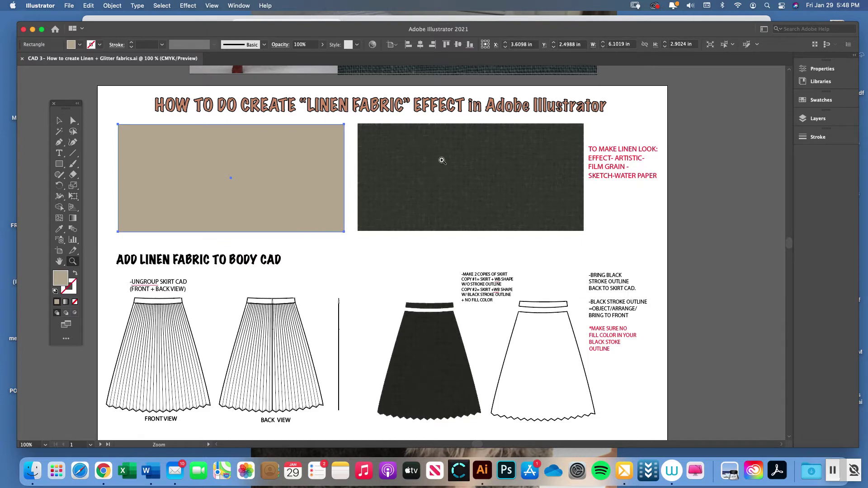
{"action": "left_click", "coordinate": [441, 163]}
{"action": "left_click", "coordinate": [389, 246]}
{"action": "left_click", "coordinate": [391, 239]}
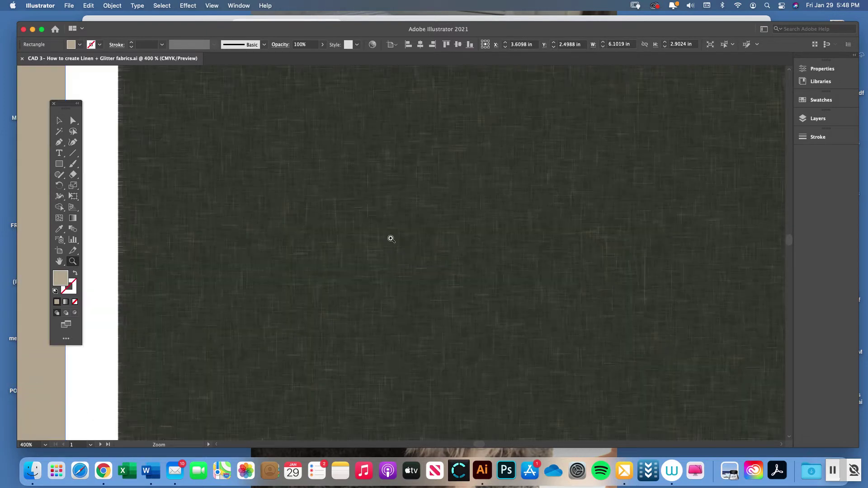
{"action": "left_click", "coordinate": [391, 239]}
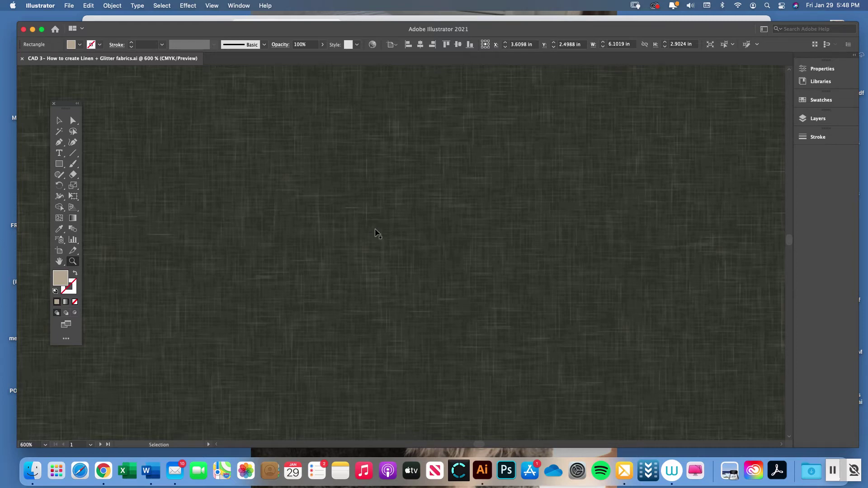
{"action": "key", "text": "super+minus"}
{"action": "key", "text": "super+minus"}
{"action": "key", "text": "super+minus"}
{"action": "key", "text": "super+minus"}
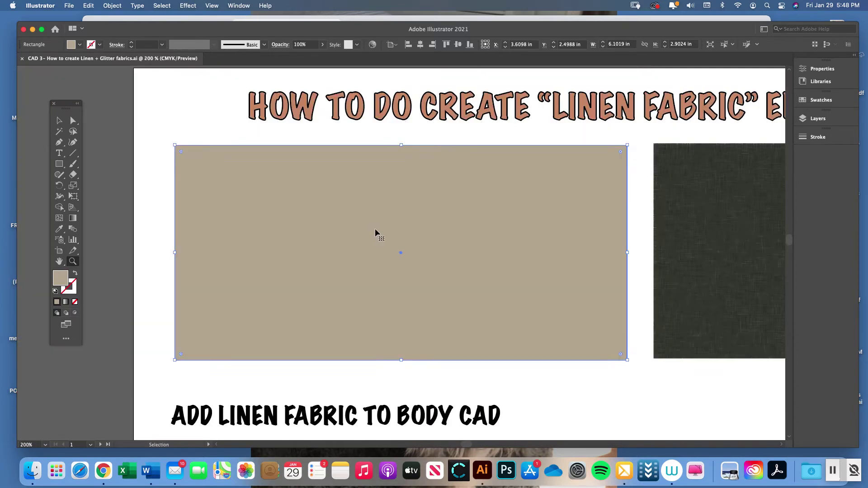
{"action": "scroll", "coordinate": [439, 233], "scroll_direction": "right", "scroll_amount": 5}
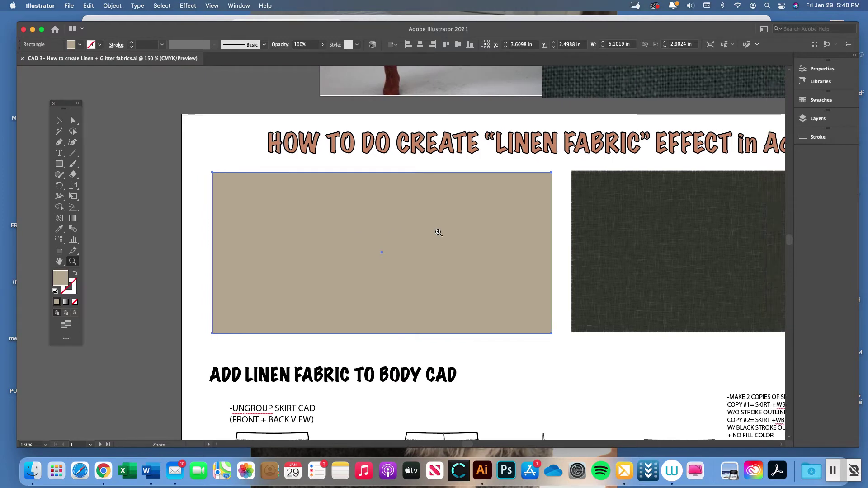
Step: Start an Artistic Film Grain effect on the beige rectangle and switch it to the Sketch effect Water Paper
{"action": "left_click", "coordinate": [58, 121]}
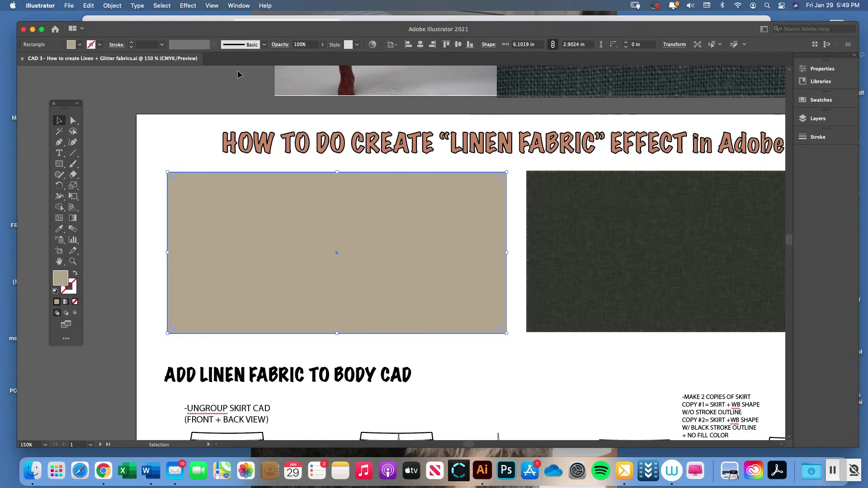
{"action": "left_click", "coordinate": [188, 6]}
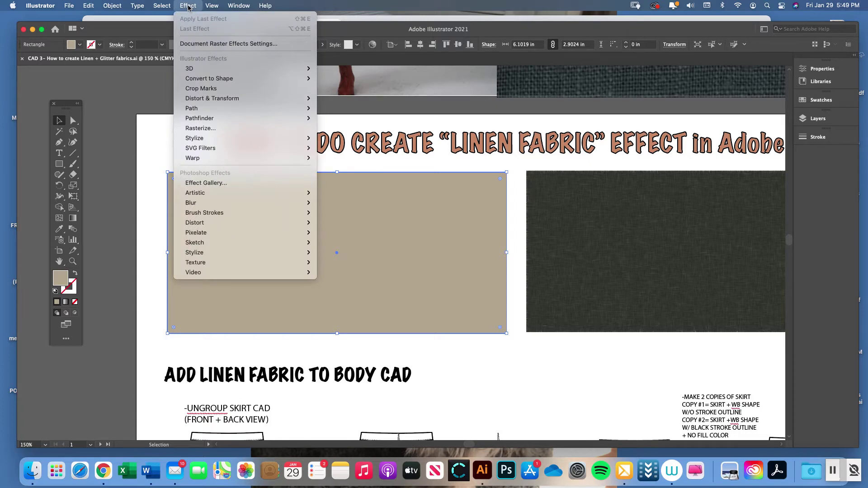
{"action": "mouse_move", "coordinate": [211, 198]}
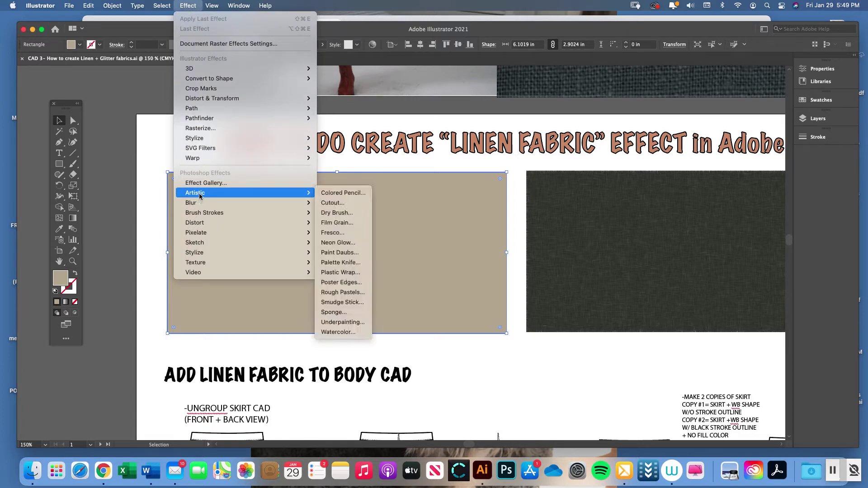
{"action": "left_click", "coordinate": [346, 225]}
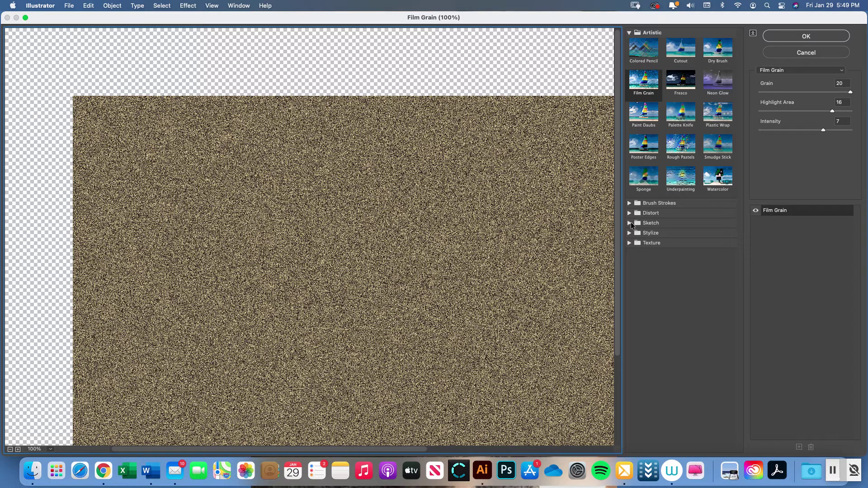
{"action": "left_click", "coordinate": [646, 225]}
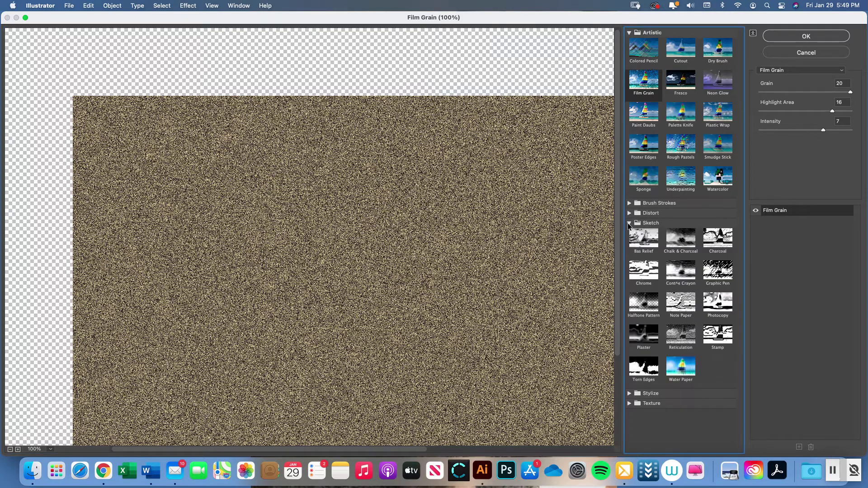
{"action": "left_click", "coordinate": [682, 371]}
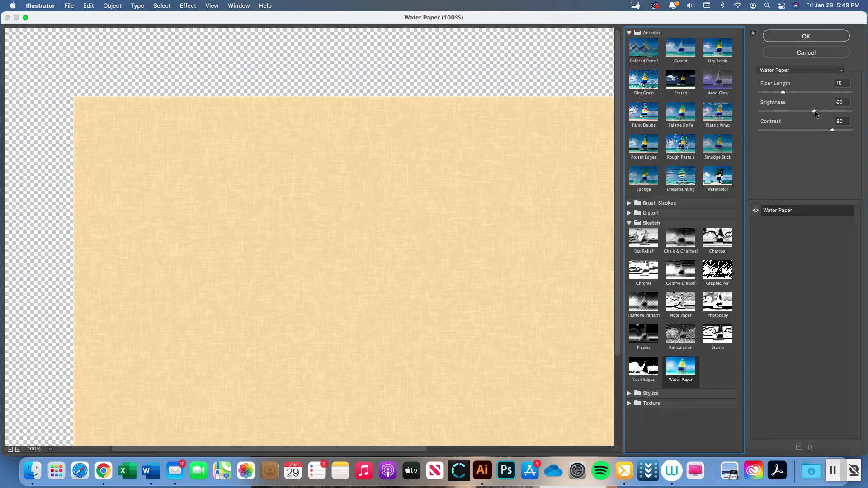
Step: Set the Water Paper brightness to 37 and contrast to 90
{"action": "left_click_drag", "start_coordinate": [814, 110], "coordinate": [793, 110]}
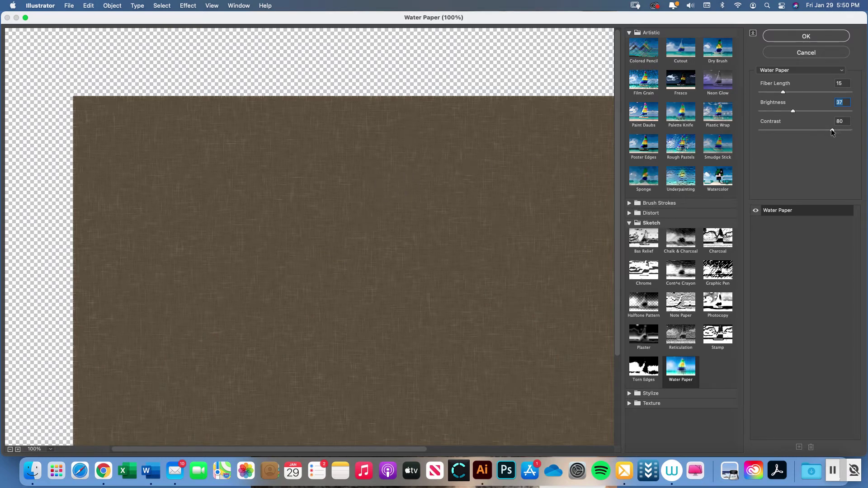
{"action": "left_click_drag", "start_coordinate": [831, 131], "coordinate": [835, 129]}
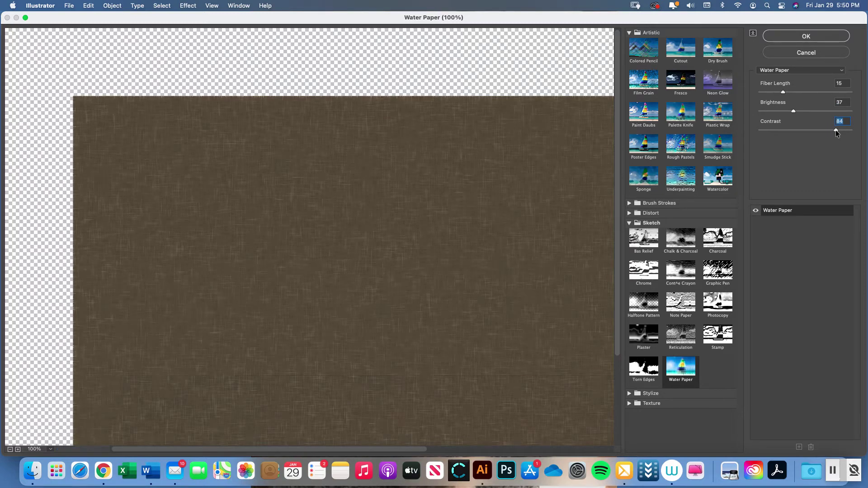
{"action": "left_click_drag", "start_coordinate": [836, 130], "coordinate": [837, 129]}
{"action": "mouse_move", "coordinate": [836, 129]}
{"action": "left_mouse_down"}
{"action": "mouse_move", "coordinate": [804, 130]}
{"action": "mouse_move", "coordinate": [837, 129]}
{"action": "left_mouse_up"}
{"action": "left_click_drag", "start_coordinate": [837, 129], "coordinate": [840, 130]}
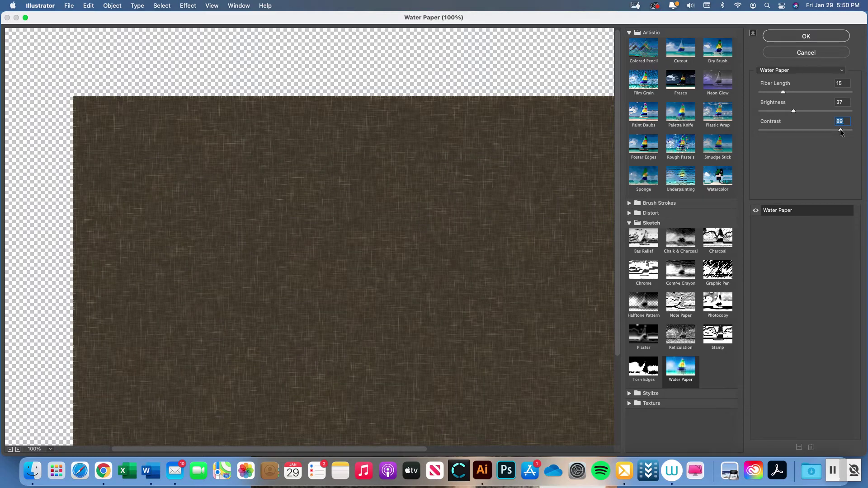
{"action": "left_click_drag", "start_coordinate": [841, 132], "coordinate": [841, 131]}
Step: Increase the Water Paper fiber length to about 18 and apply the effect to the rectangle
{"action": "left_click_drag", "start_coordinate": [778, 92], "coordinate": [788, 92]}
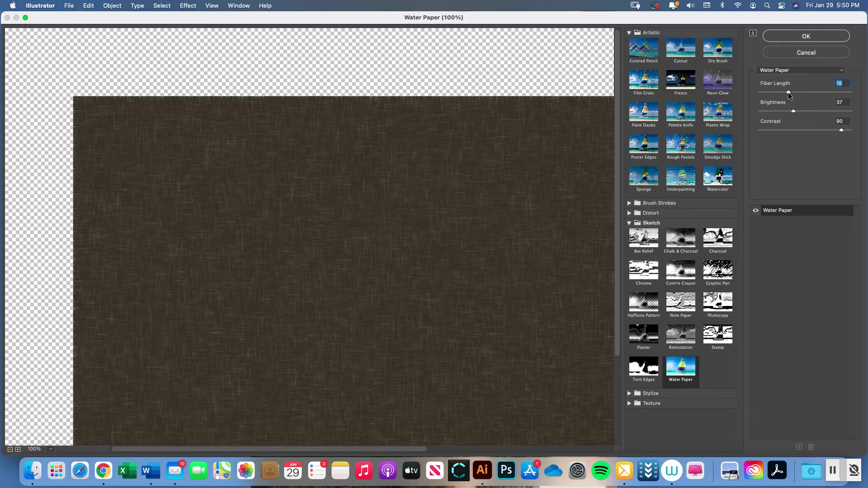
{"action": "left_click_drag", "start_coordinate": [788, 92], "coordinate": [787, 91]}
{"action": "left_click", "coordinate": [794, 111]}
{"action": "left_click", "coordinate": [802, 39]}
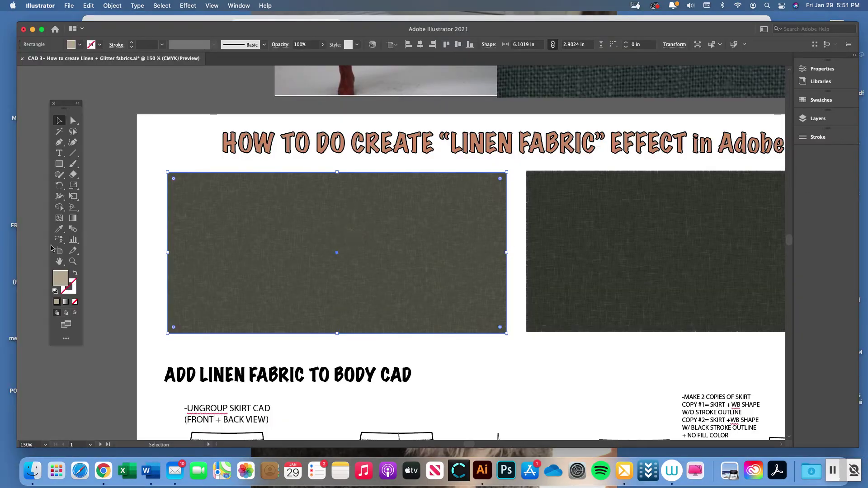
Step: Compare the new linen texture on the rectangle with the dark linen sample at high magnification
{"action": "left_click", "coordinate": [73, 261]}
{"action": "left_click_drag", "start_coordinate": [357, 252], "coordinate": [453, 241]}
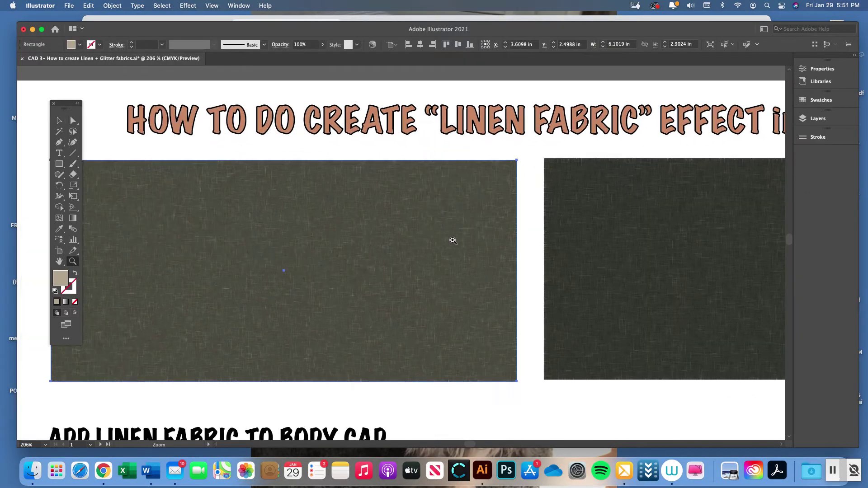
{"action": "left_click", "coordinate": [452, 241]}
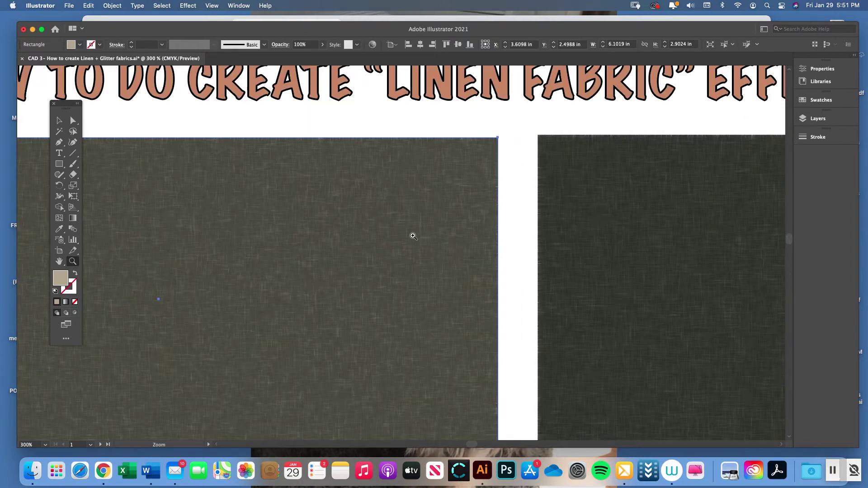
{"action": "left_click", "coordinate": [380, 235]}
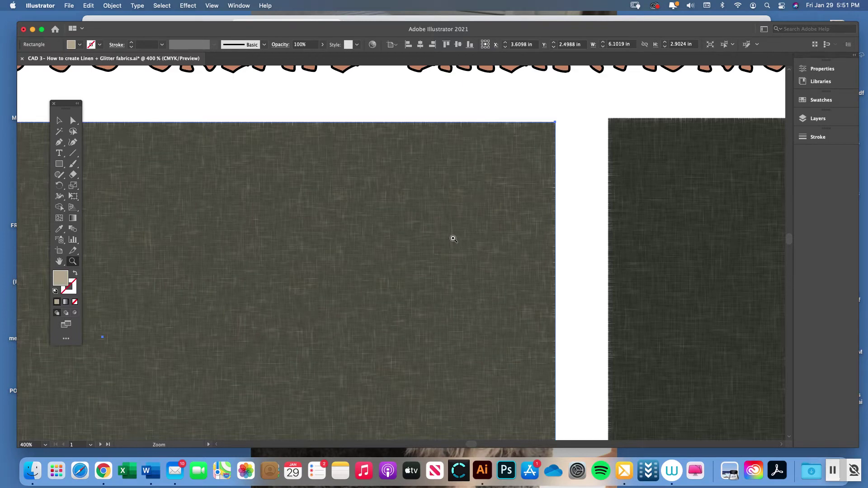
{"action": "left_click", "coordinate": [453, 239]}
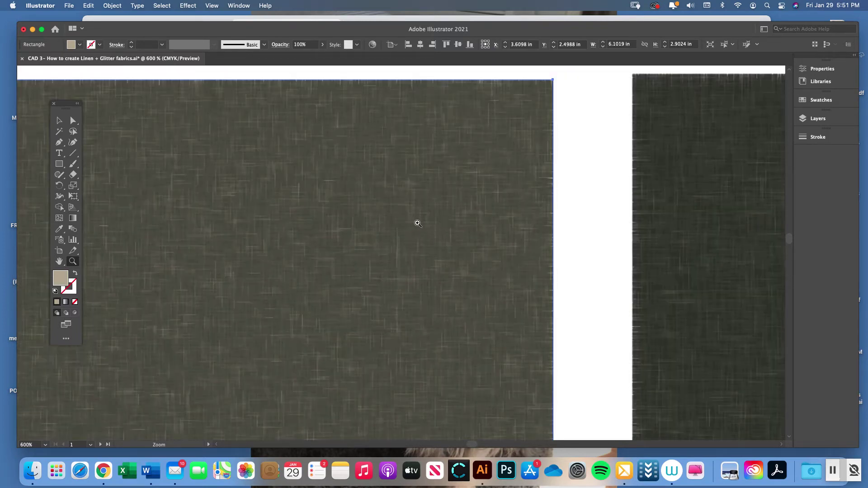
{"action": "scroll", "coordinate": [646, 230], "scroll_direction": "right", "scroll_amount": 3}
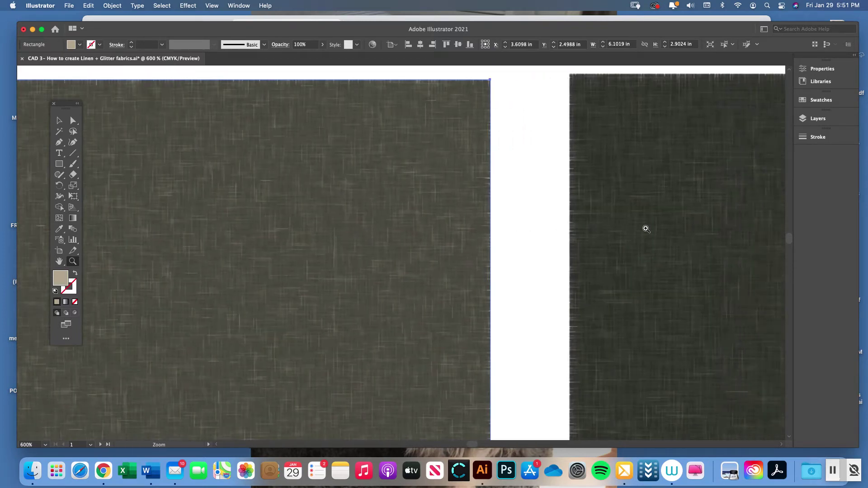
{"action": "scroll", "coordinate": [646, 229], "scroll_direction": "right", "scroll_amount": 10}
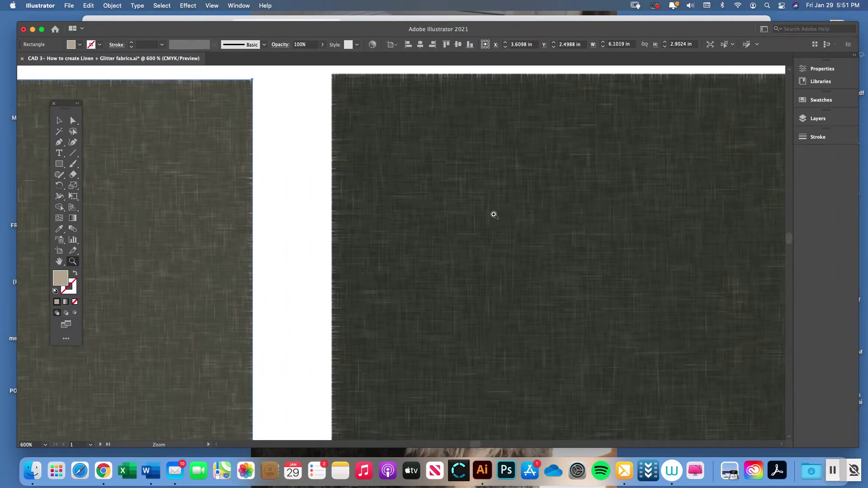
Step: Compare the two linen swatches at full size and examine the skirt CAD section below them
{"action": "key", "text": "super+minus"}
{"action": "key", "text": "super+minus"}
{"action": "key", "text": "super+minus"}
{"action": "key", "text": "super+minus"}
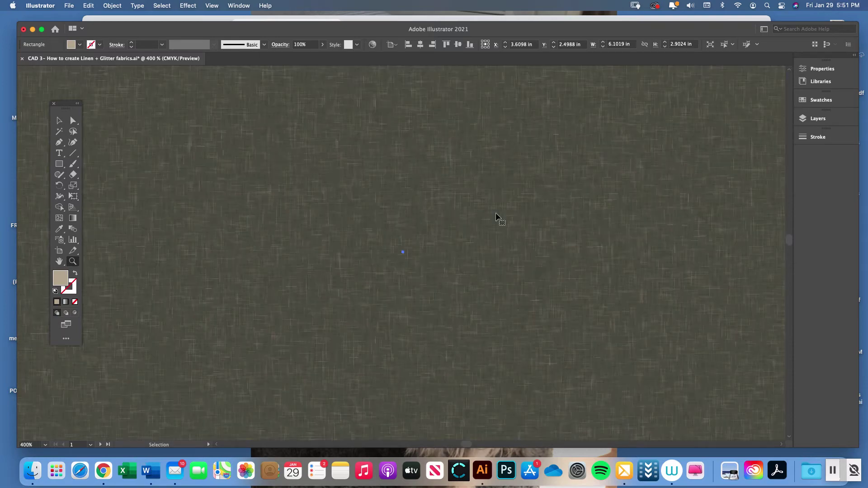
{"action": "scroll", "coordinate": [497, 216], "scroll_direction": "down", "scroll_amount": 5}
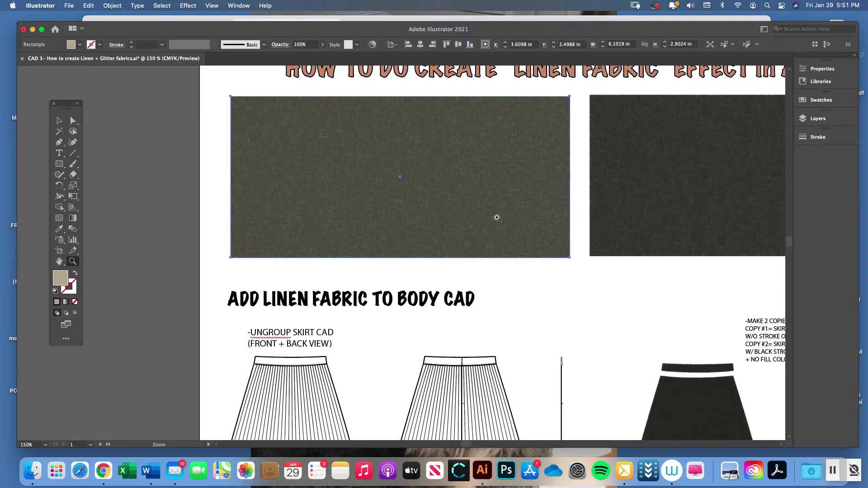
{"action": "scroll", "coordinate": [496, 218], "scroll_direction": "right", "scroll_amount": 3}
{"action": "key", "text": "super+minus"}
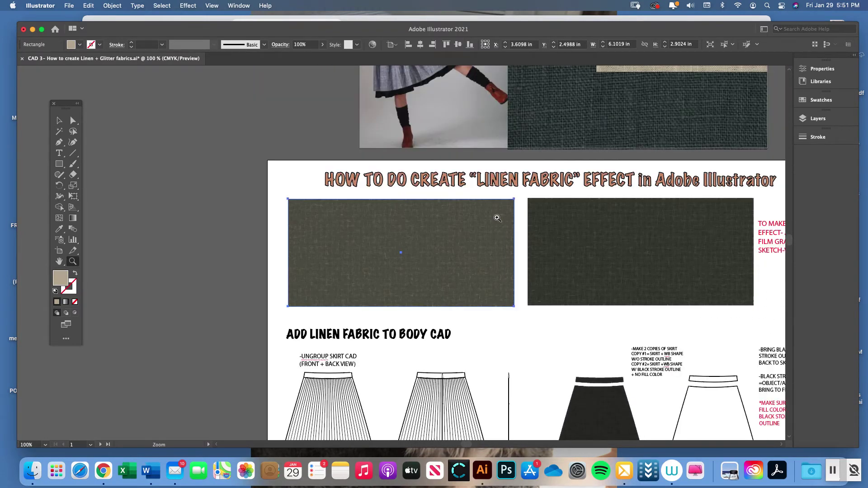
{"action": "scroll", "coordinate": [489, 214], "scroll_direction": "down", "scroll_amount": 5}
{"action": "scroll", "coordinate": [489, 214], "scroll_direction": "down", "scroll_amount": 3}
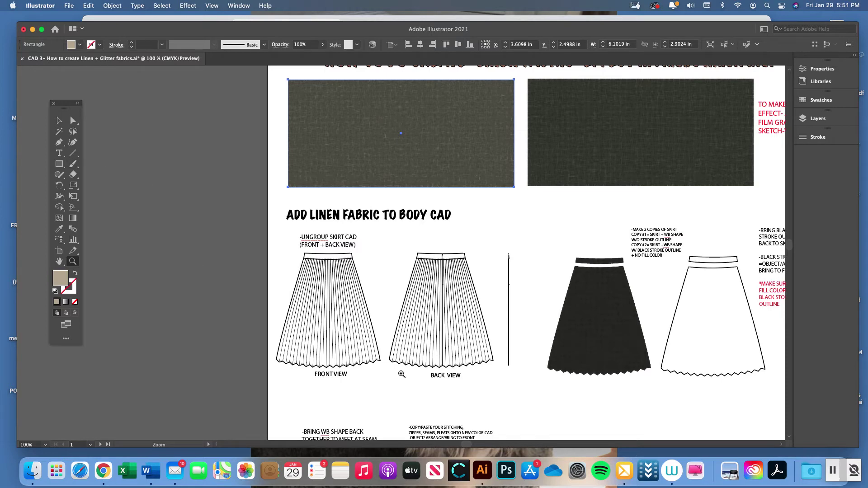
Step: Ungroup the front view pleated skirt CAD and deselect it
{"action": "left_click", "coordinate": [427, 349]}
{"action": "left_click", "coordinate": [58, 121]}
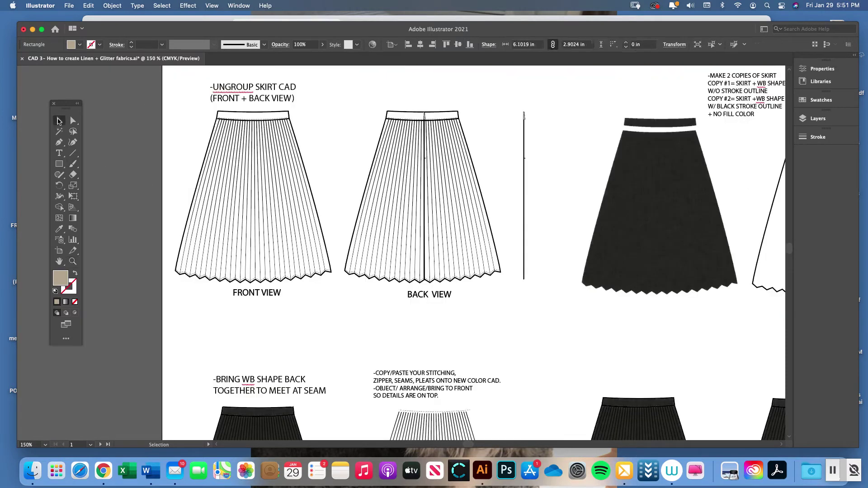
{"action": "scroll", "coordinate": [790, 250], "scroll_direction": "up", "scroll_amount": 3}
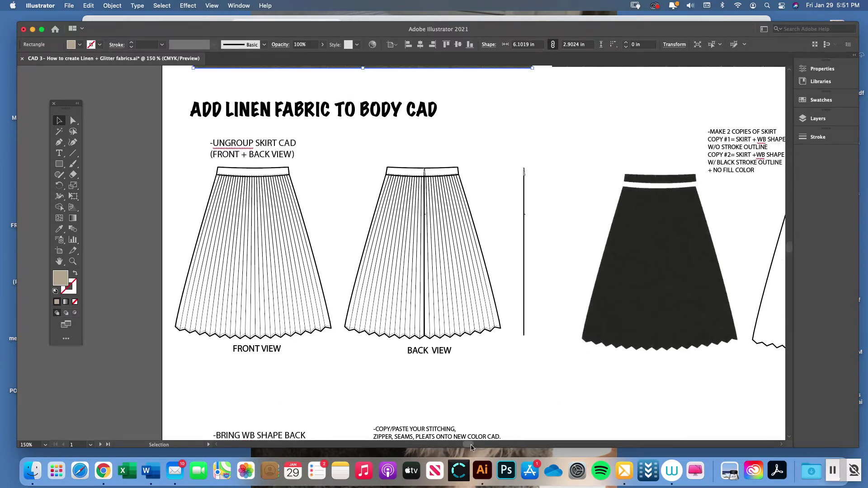
{"action": "scroll", "coordinate": [471, 447], "scroll_direction": "right", "scroll_amount": 3}
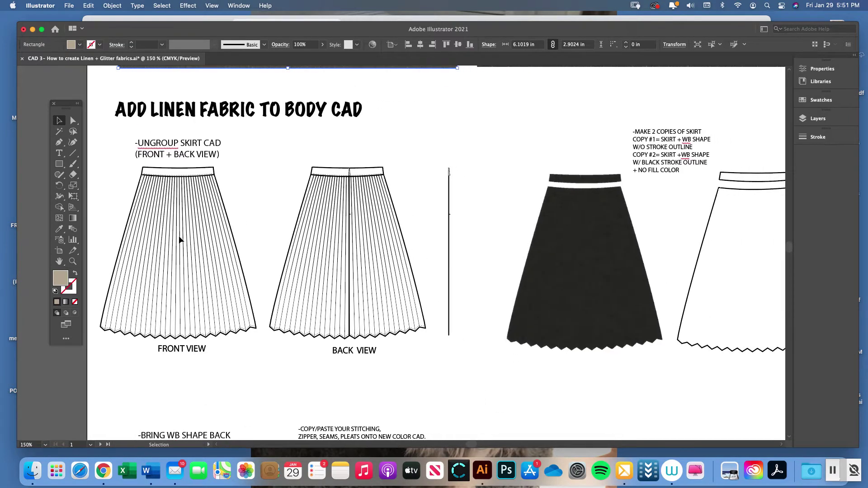
{"action": "left_click_drag", "start_coordinate": [69, 116], "coordinate": [56, 117]}
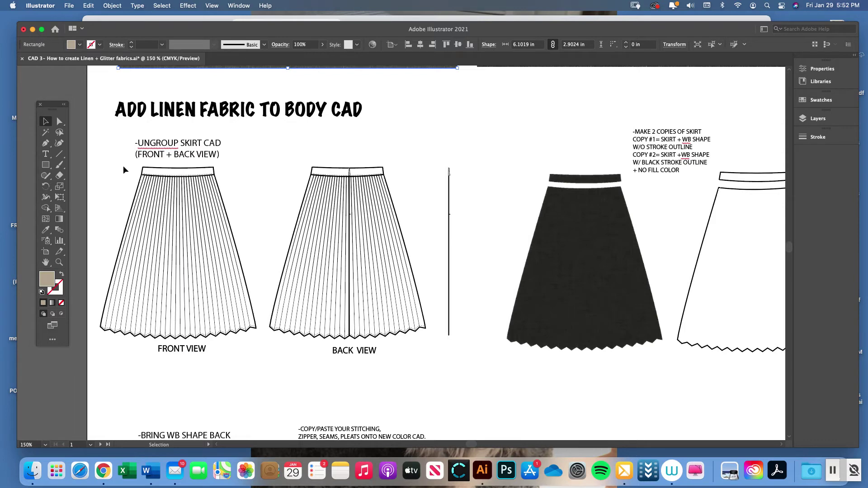
{"action": "left_click_drag", "start_coordinate": [122, 165], "coordinate": [245, 341]}
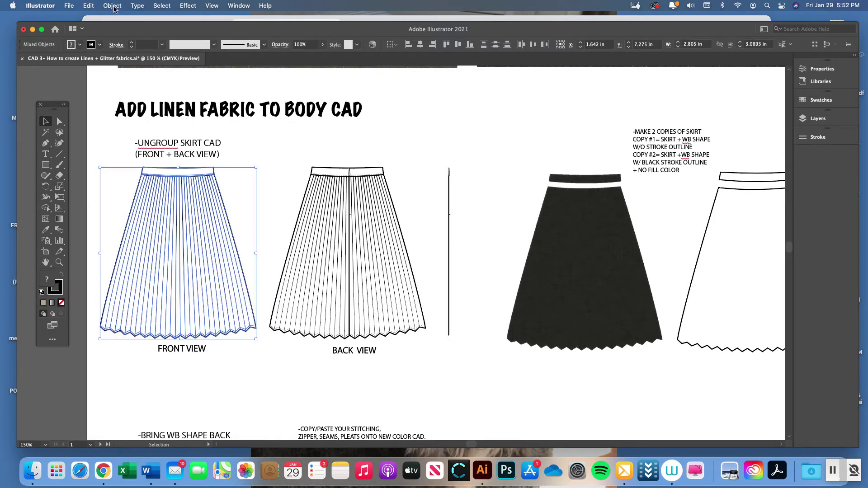
{"action": "left_click", "coordinate": [112, 6]}
{"action": "left_click", "coordinate": [123, 63]}
{"action": "left_click", "coordinate": [246, 160]}
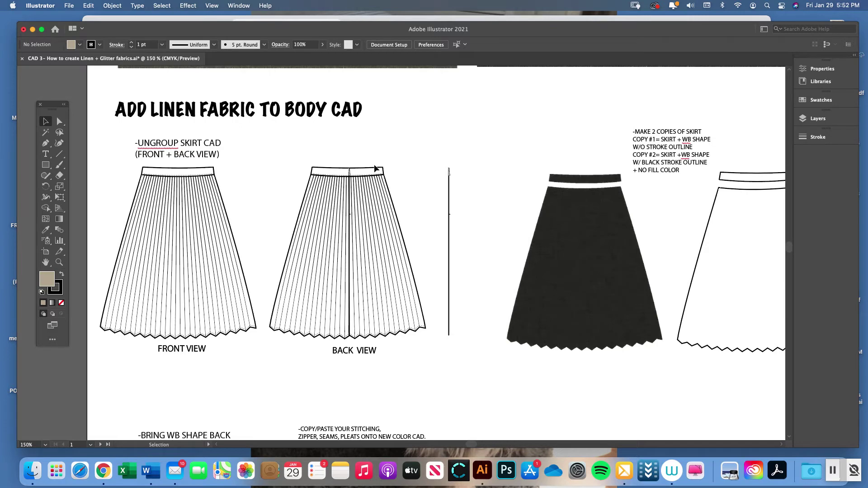
Step: Examine the example skirt copies, checking the separate skirt body and waistband shapes of the black outline version
{"action": "scroll", "coordinate": [374, 169], "scroll_direction": "right", "scroll_amount": 5}
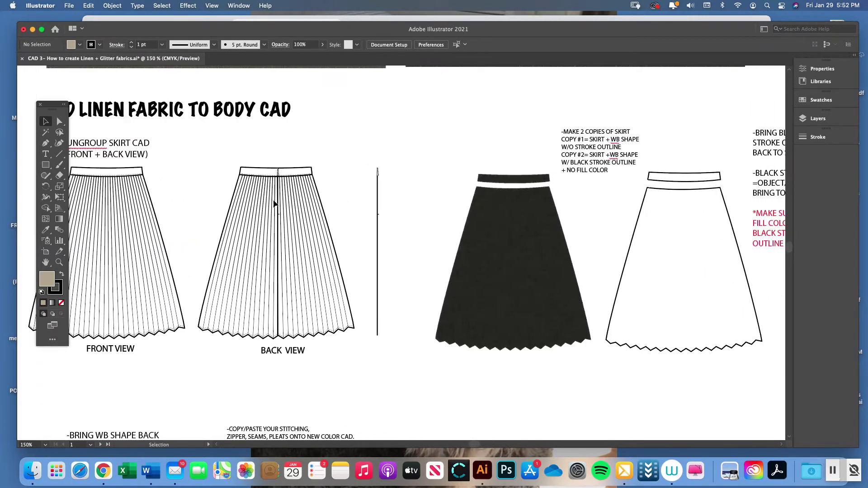
{"action": "scroll", "coordinate": [389, 222], "scroll_direction": "right", "scroll_amount": 12}
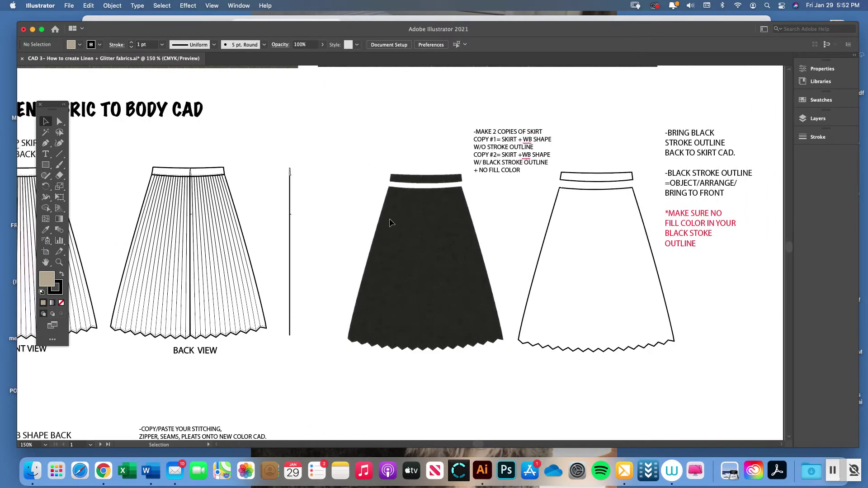
{"action": "scroll", "coordinate": [389, 219], "scroll_direction": "right", "scroll_amount": 3}
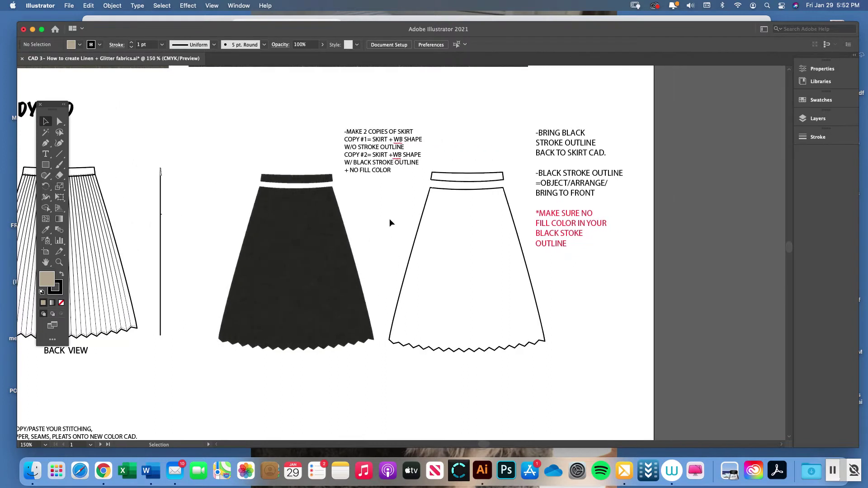
{"action": "left_click", "coordinate": [430, 195]}
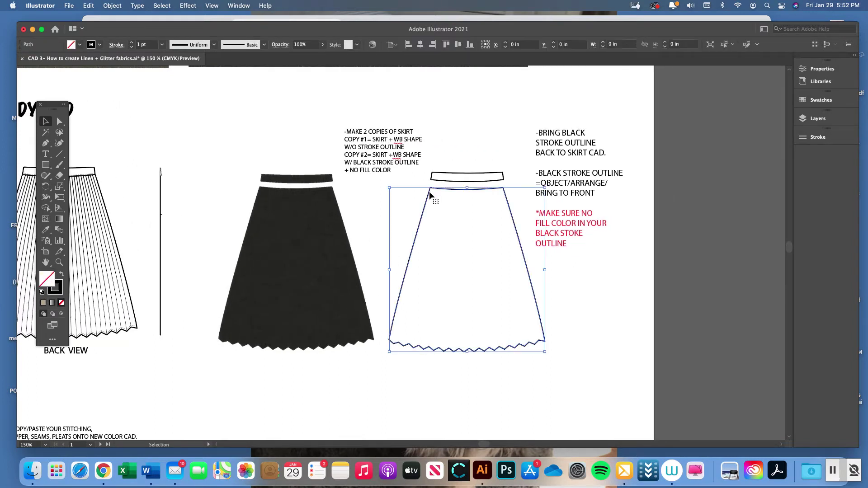
{"action": "left_click", "coordinate": [437, 177]}
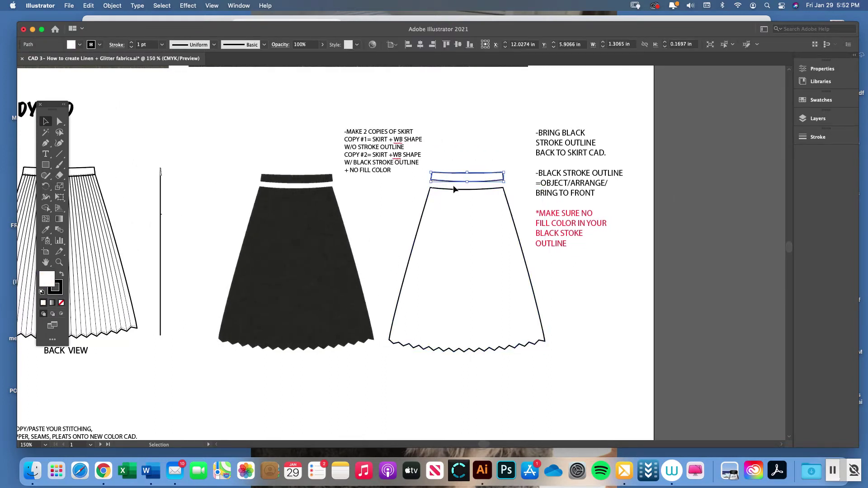
{"action": "scroll", "coordinate": [440, 239], "scroll_direction": "left", "scroll_amount": 6}
{"action": "scroll", "coordinate": [440, 239], "scroll_direction": "left", "scroll_amount": 15}
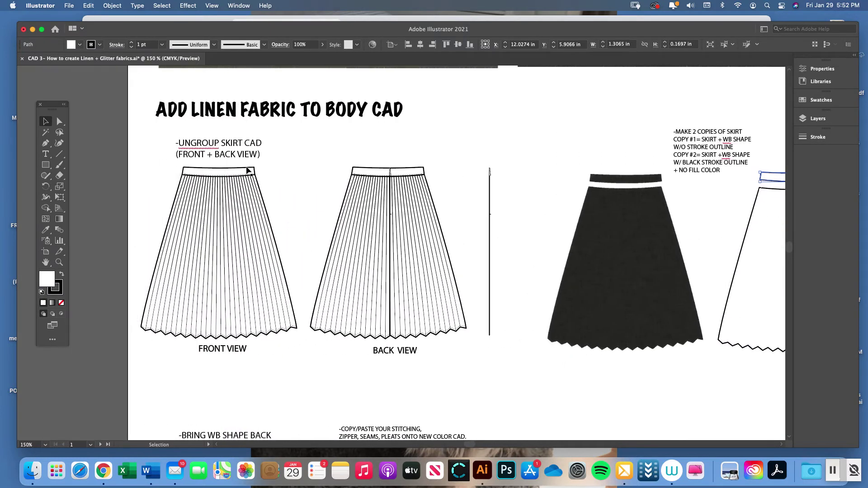
Step: Move the front view's waistband slightly up from the skirt body and compare it with the example outline skirt
{"action": "left_click", "coordinate": [248, 170]}
{"action": "left_click_drag", "start_coordinate": [247, 170], "coordinate": [246, 165]}
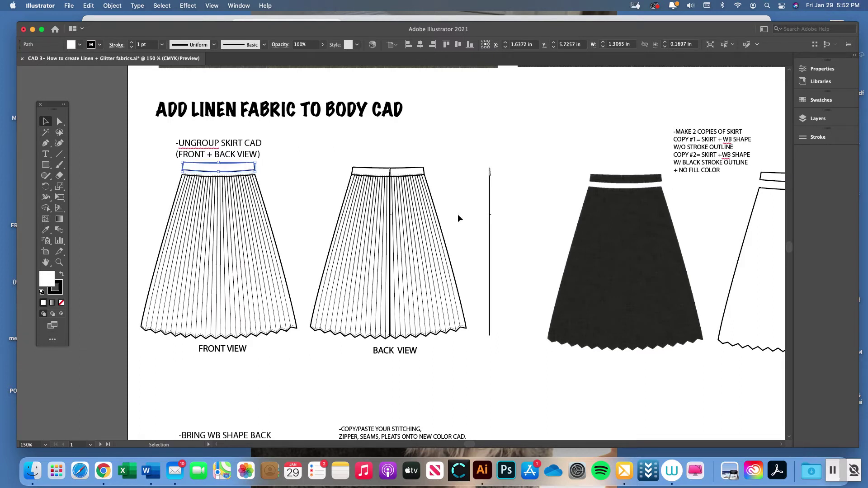
{"action": "scroll", "coordinate": [458, 219], "scroll_direction": "right", "scroll_amount": 1}
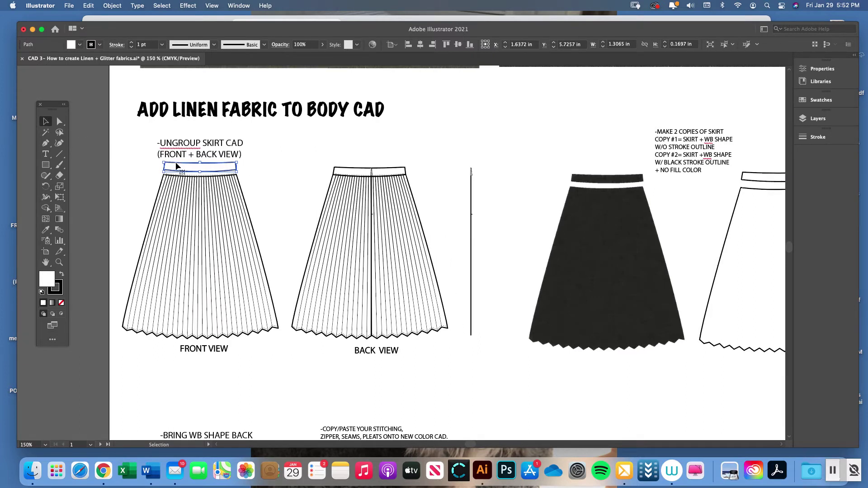
{"action": "scroll", "coordinate": [374, 188], "scroll_direction": "right", "scroll_amount": 10}
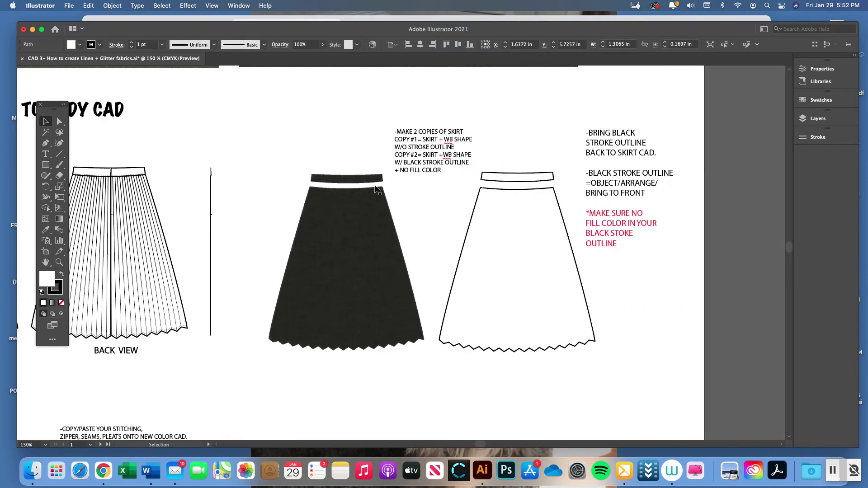
{"action": "scroll", "coordinate": [375, 189], "scroll_direction": "right", "scroll_amount": 2}
{"action": "left_click", "coordinate": [458, 193]}
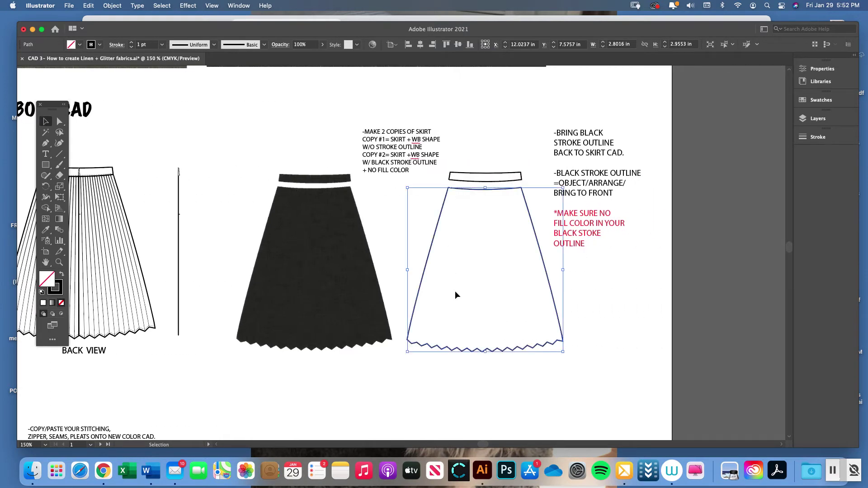
{"action": "scroll", "coordinate": [269, 273], "scroll_direction": "left", "scroll_amount": 10}
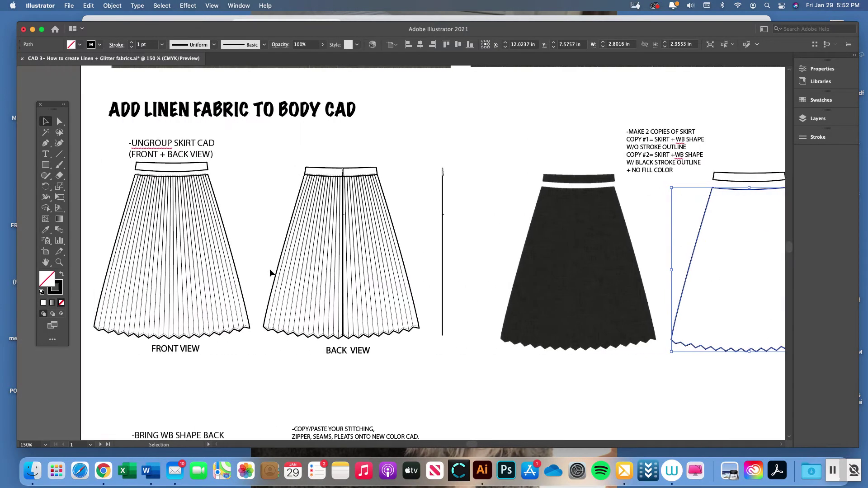
Step: Try moving the front view's skirt body outline and waistband off the pleats toward the dark skirt, and undo both moves
{"action": "left_click", "coordinate": [223, 215]}
{"action": "left_click_drag", "start_coordinate": [222, 216], "coordinate": [556, 200]}
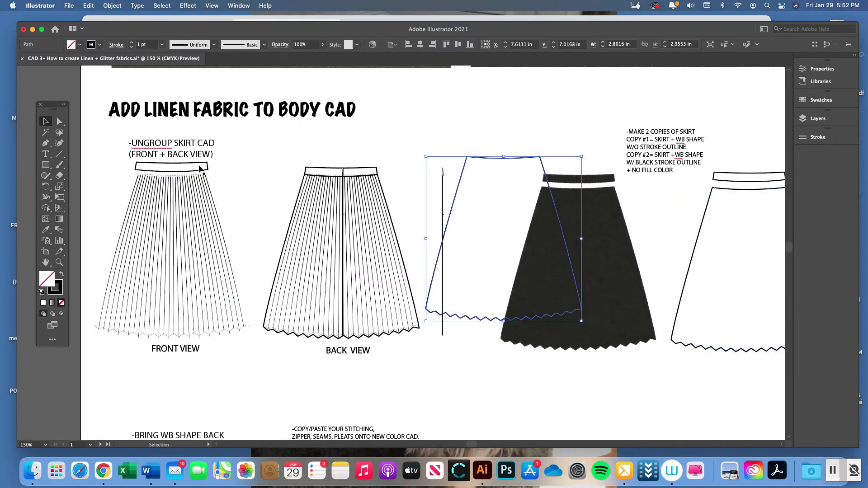
{"action": "left_click_drag", "start_coordinate": [205, 165], "coordinate": [535, 140]}
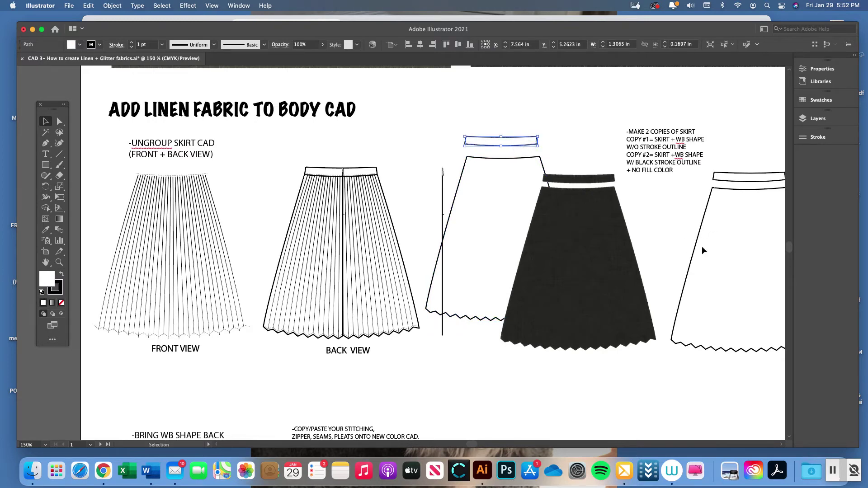
{"action": "key", "text": "ctrl+z"}
{"action": "key", "text": "ctrl+z"}
{"action": "scroll", "coordinate": [567, 251], "scroll_direction": "right", "scroll_amount": 5}
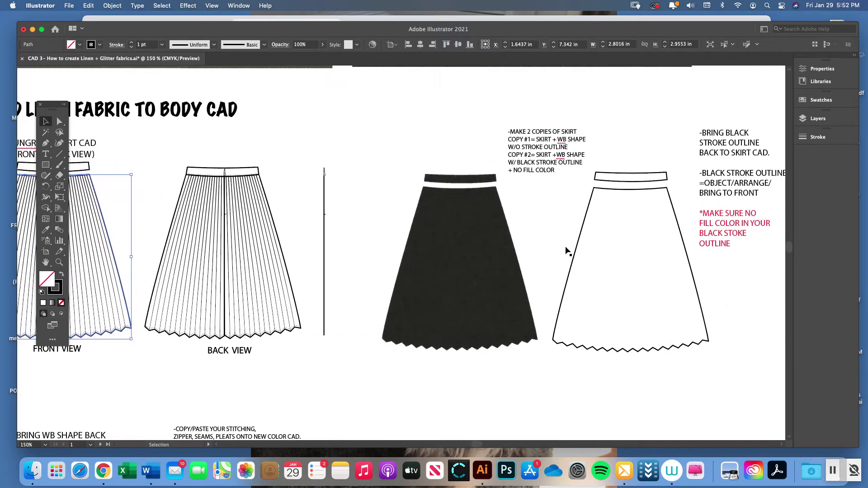
{"action": "scroll", "coordinate": [566, 251], "scroll_direction": "right", "scroll_amount": 5}
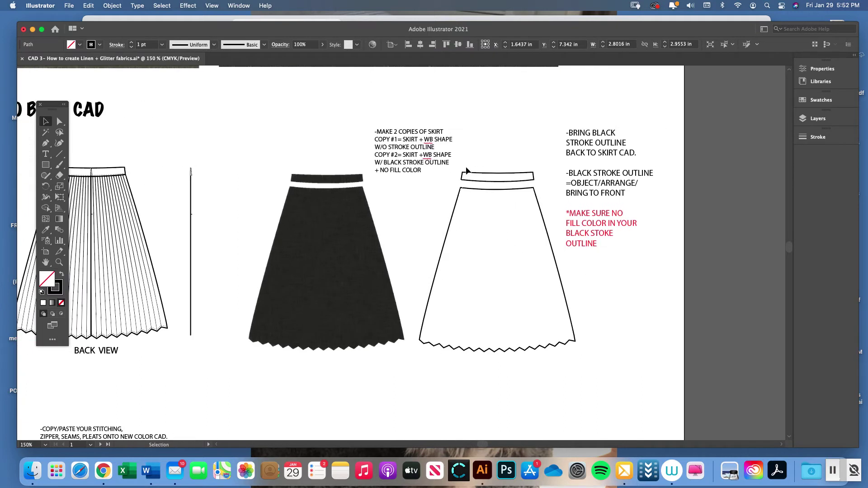
{"action": "left_click_drag", "start_coordinate": [464, 163], "coordinate": [495, 199]}
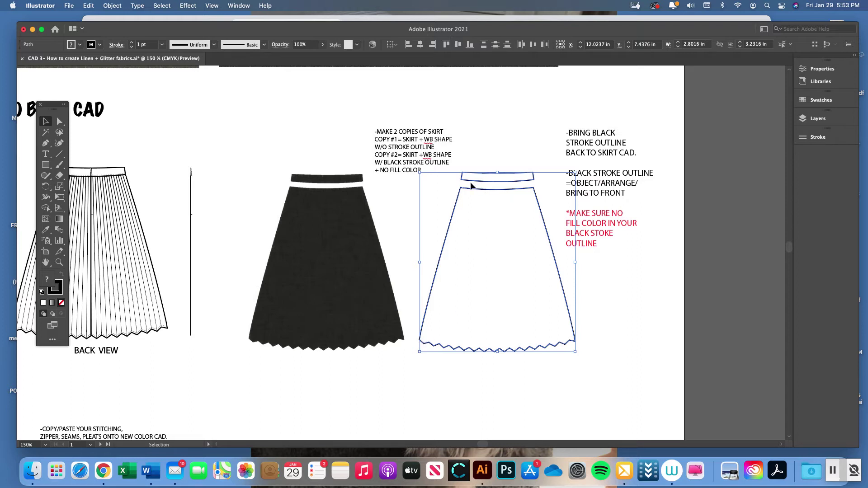
{"action": "left_click", "coordinate": [406, 207]}
{"action": "left_click", "coordinate": [489, 214]}
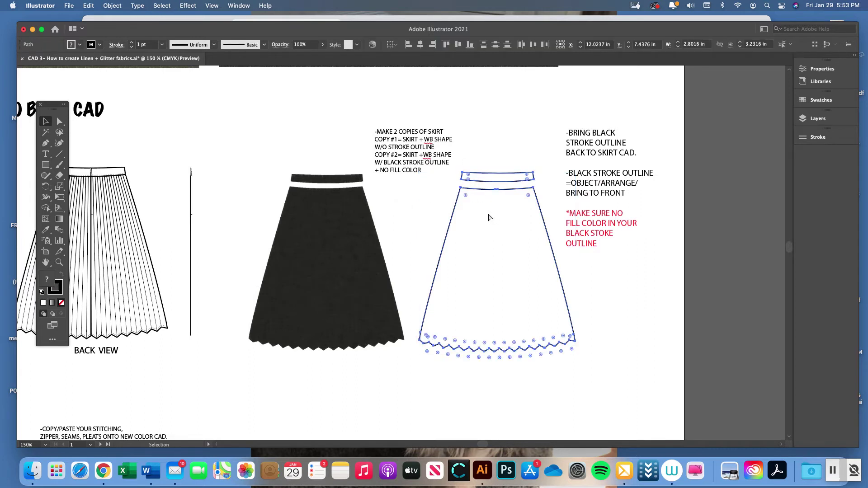
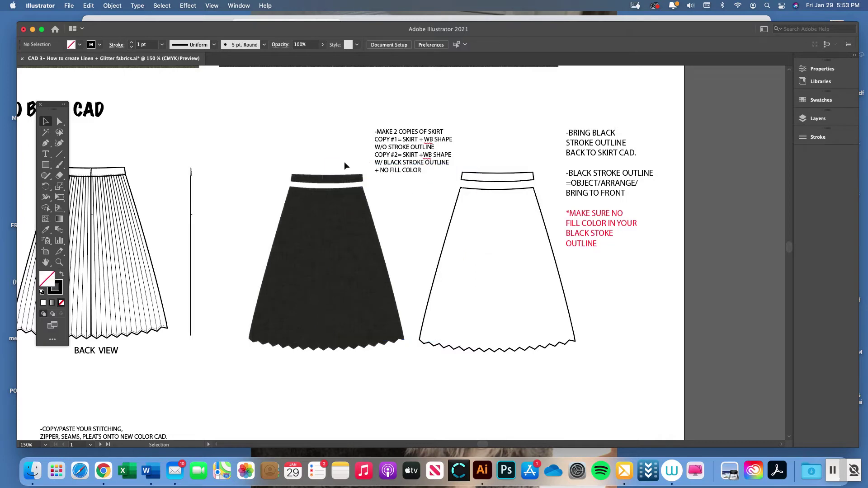
Step: Delete the dark linen-filled skirt and waistband next to the black outline version
{"action": "left_click", "coordinate": [88, 6]}
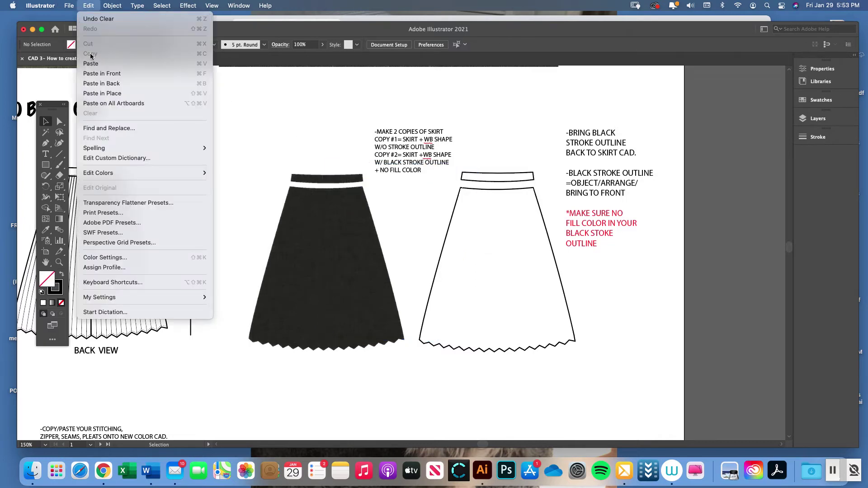
{"action": "left_click", "coordinate": [88, 5]}
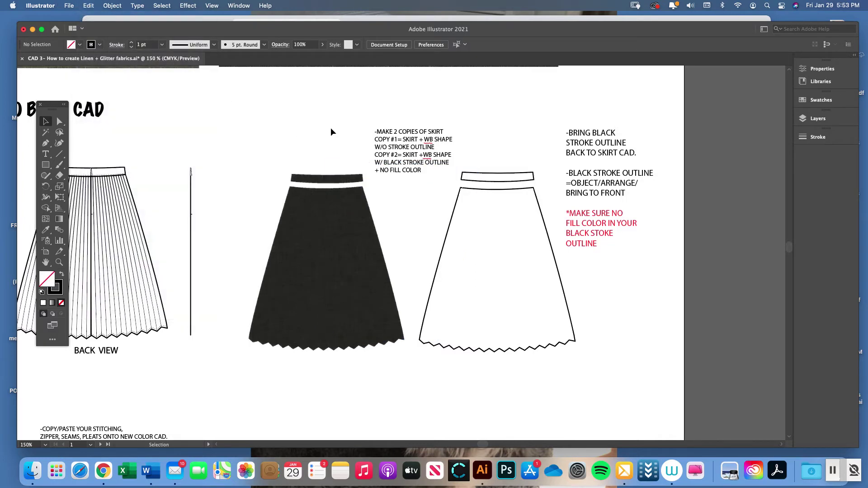
{"action": "left_click", "coordinate": [336, 204]}
{"action": "key", "text": "Delete"}
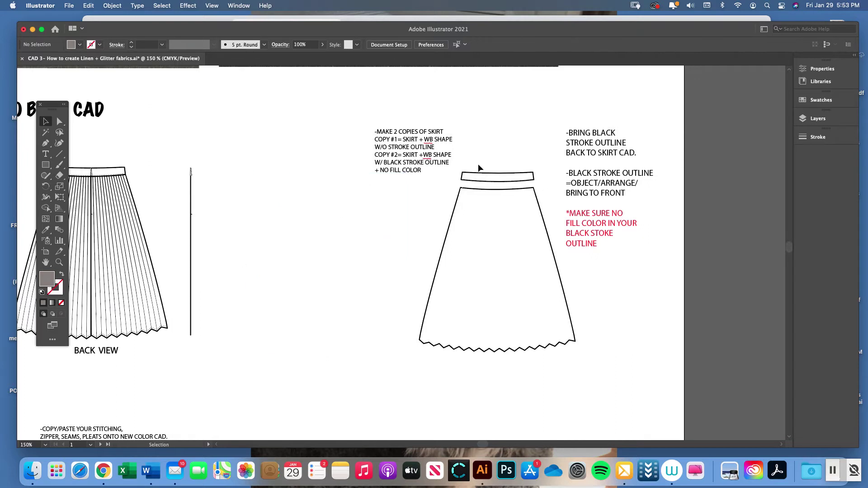
Step: Duplicate the black outline skirt and waistband, place the copy level with the original in the emptied space, and select it
{"action": "left_click", "coordinate": [499, 202]}
{"action": "key", "text": "super+c"}
{"action": "key", "text": "super+v"}
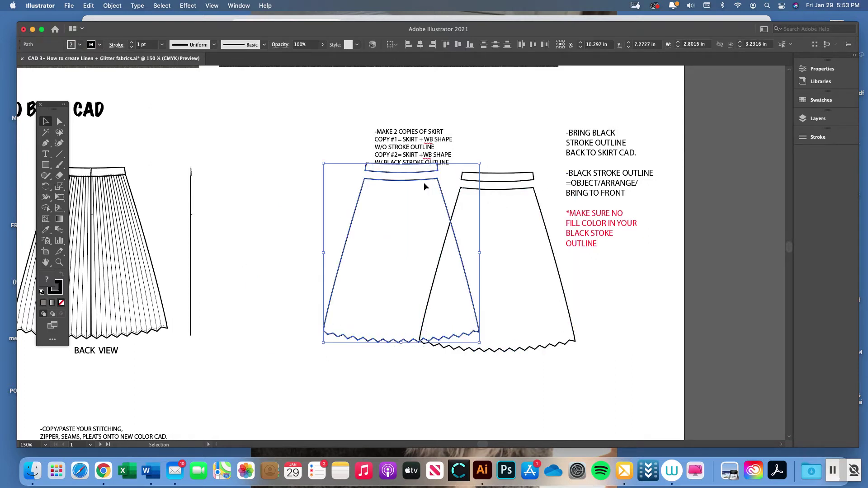
{"action": "left_click_drag", "start_coordinate": [409, 181], "coordinate": [319, 189]}
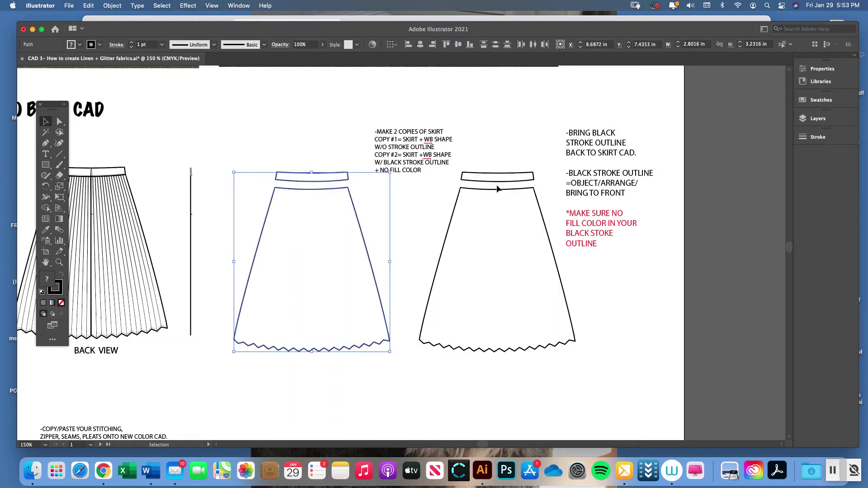
{"action": "left_click", "coordinate": [487, 158]}
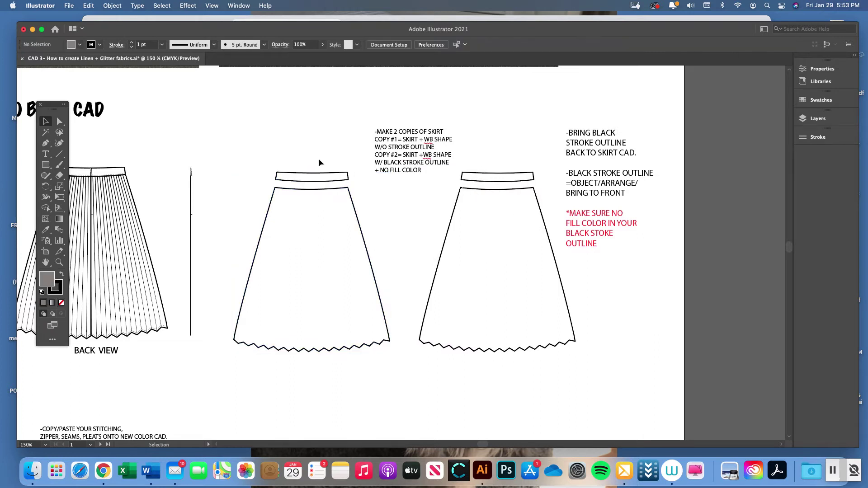
{"action": "left_click_drag", "start_coordinate": [321, 198], "coordinate": [320, 195]}
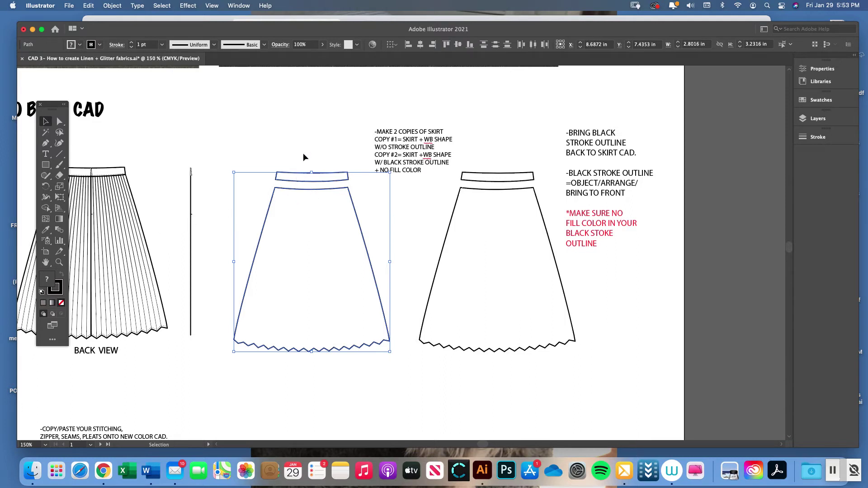
Step: Remove the fill from the newly placed copy's waistband and check the fill of its skirt body
{"action": "left_click", "coordinate": [296, 193]}
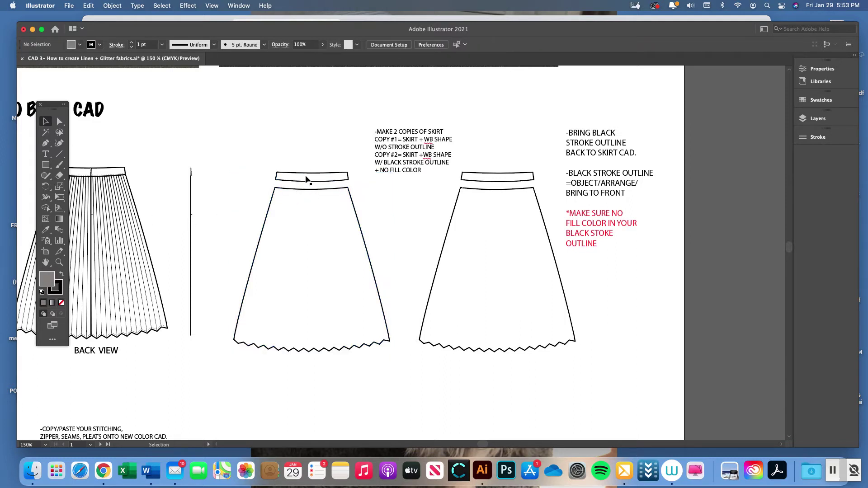
{"action": "left_click", "coordinate": [288, 173]}
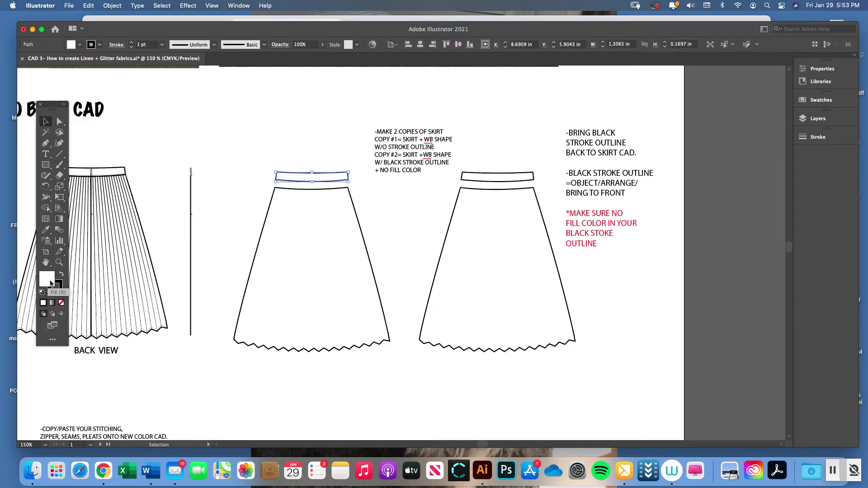
{"action": "left_click", "coordinate": [62, 303]}
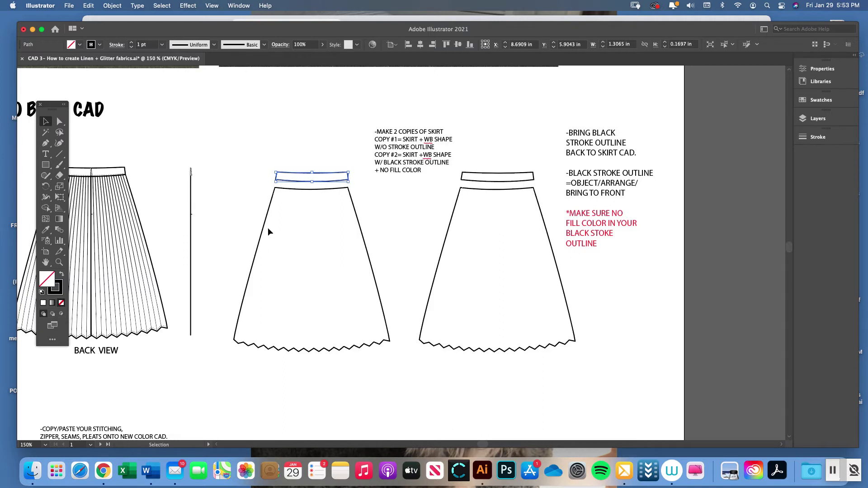
{"action": "left_click", "coordinate": [267, 213]}
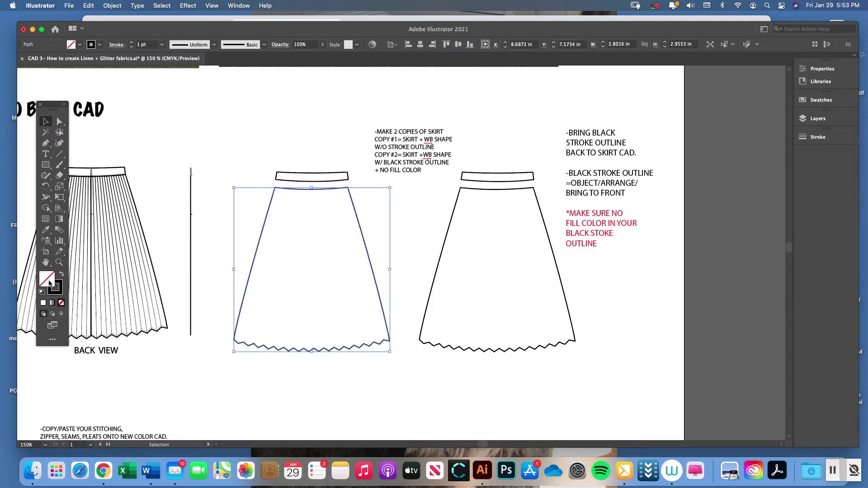
{"action": "left_click", "coordinate": [289, 178]}
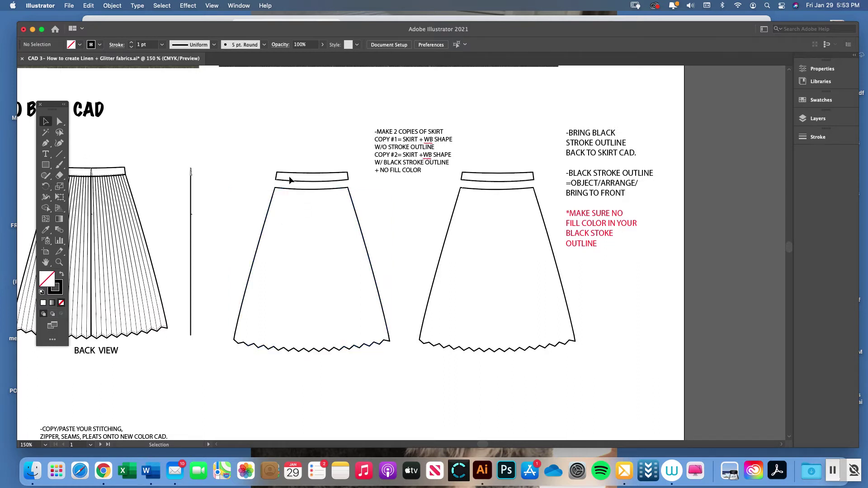
Step: Remove the black stroke from both the waistband and the skirt body of the new copy
{"action": "left_click", "coordinate": [335, 177]}
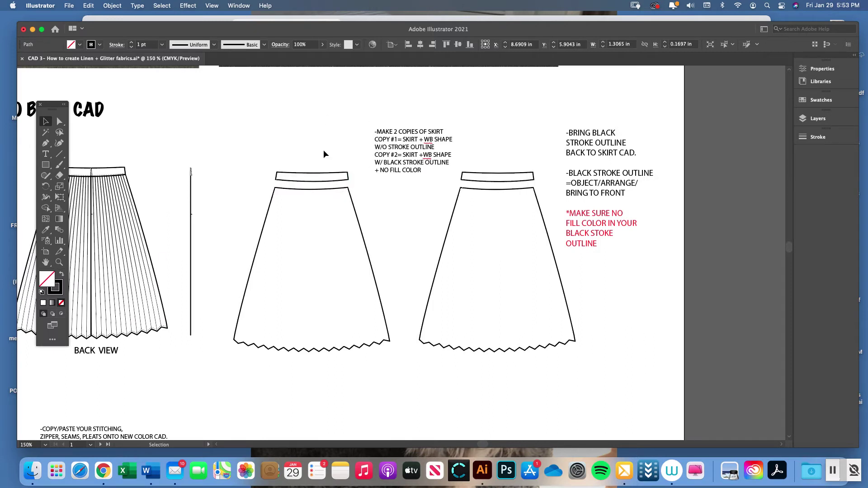
{"action": "left_click", "coordinate": [351, 193], "text": "shift"}
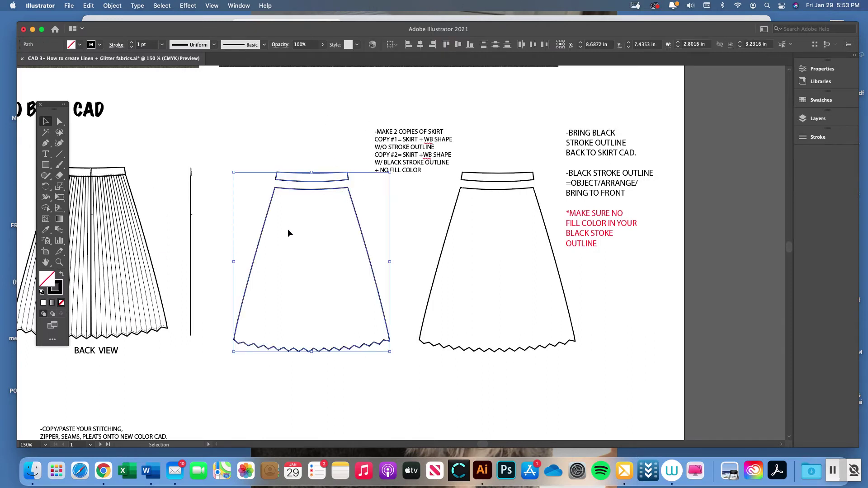
{"action": "left_click", "coordinate": [60, 294]}
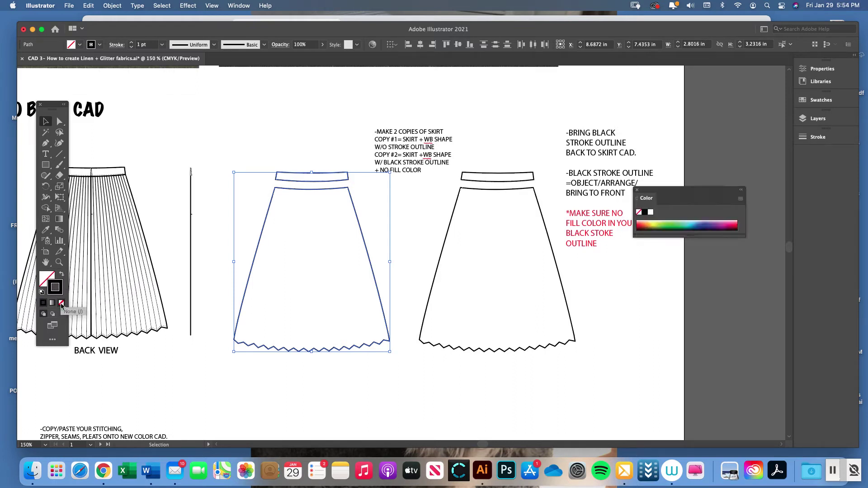
{"action": "left_click", "coordinate": [61, 303]}
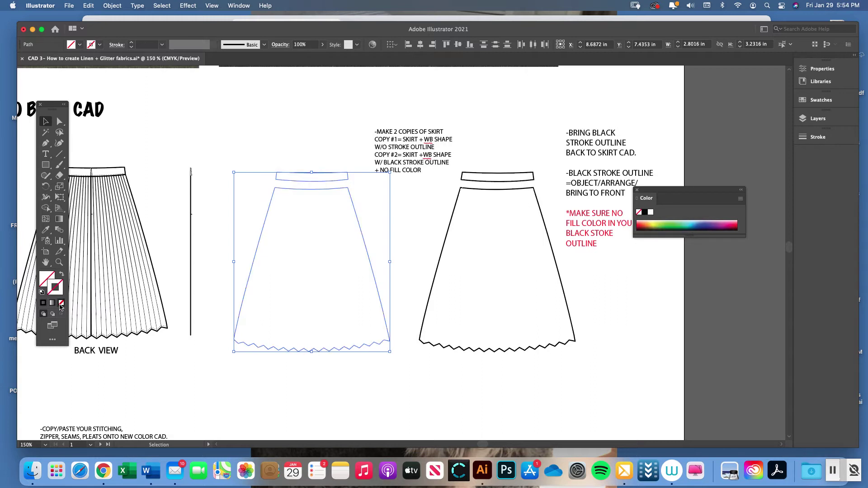
Step: Fill the strokeless skirt and waistband copy with the dark red AF1919
{"action": "double_click", "coordinate": [48, 277]}
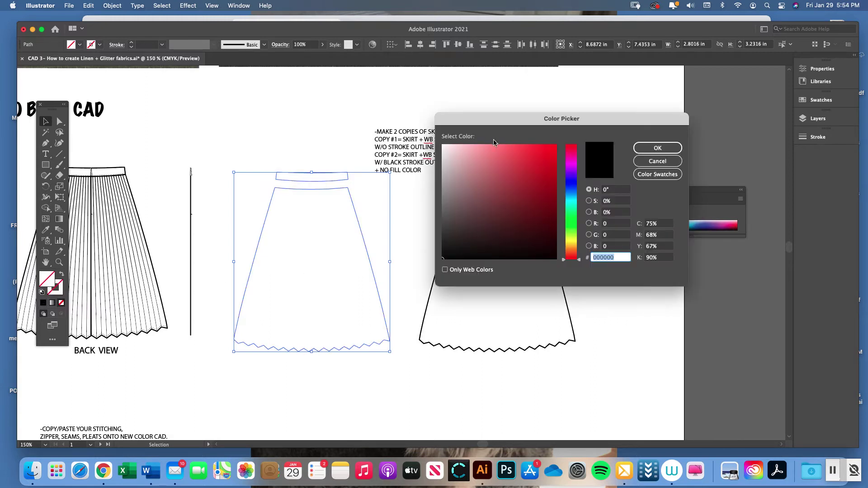
{"action": "left_click", "coordinate": [540, 179]}
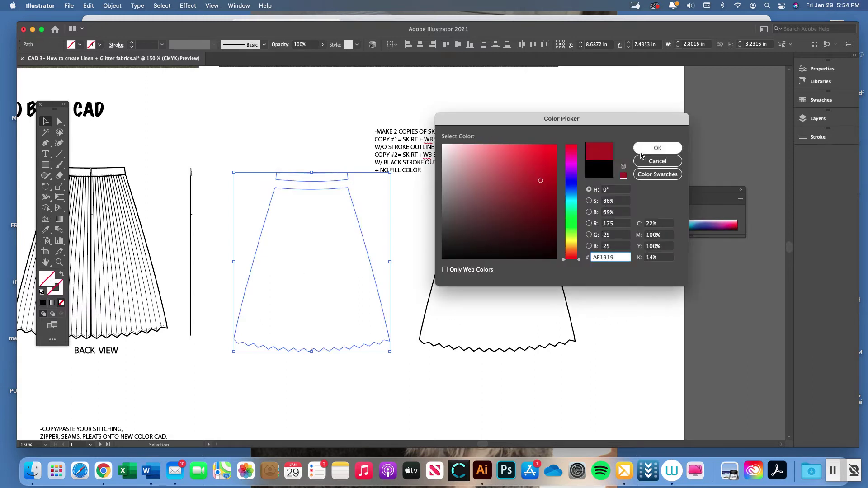
{"action": "left_click", "coordinate": [651, 148]}
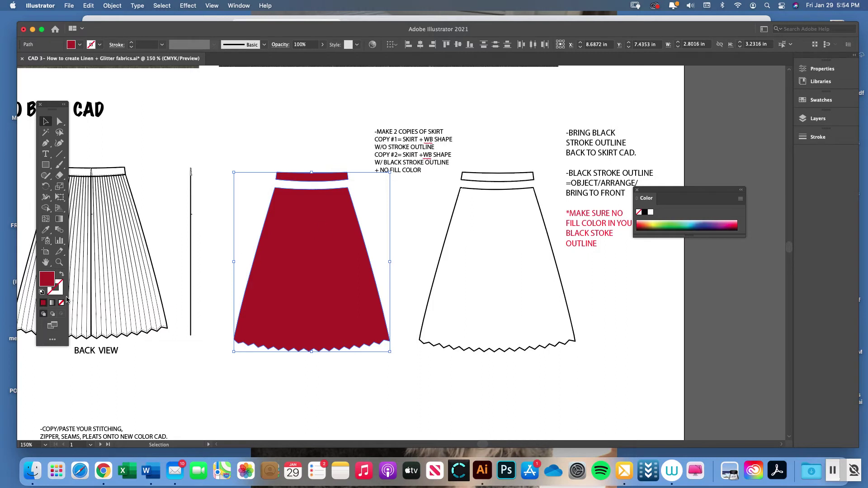
Step: Check the black outline copy's fill and stroke, then reselect the red skirt and waistband and review their fill colour and the swatches
{"action": "left_click_drag", "start_coordinate": [474, 160], "coordinate": [489, 189]}
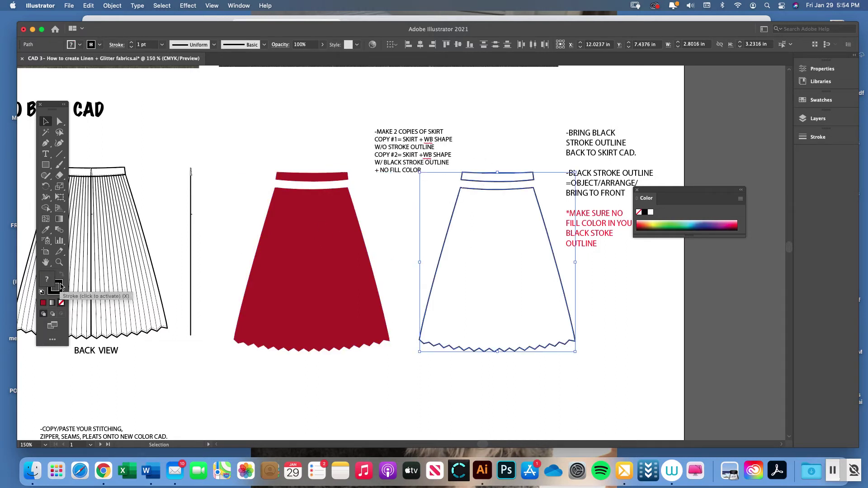
{"action": "left_click", "coordinate": [476, 162]}
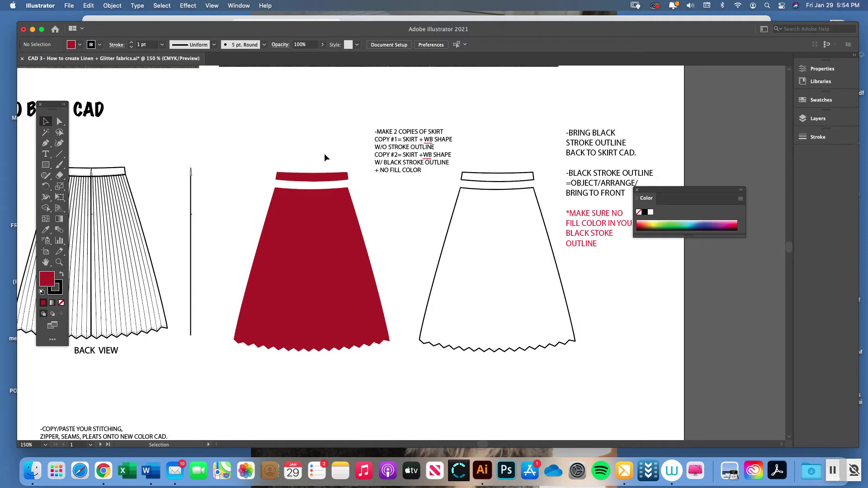
{"action": "left_click", "coordinate": [320, 203]}
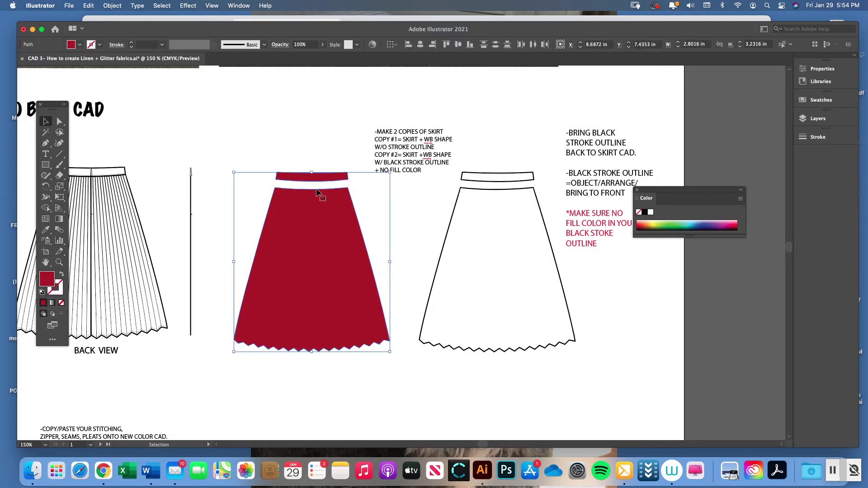
{"action": "double_click", "coordinate": [47, 279]}
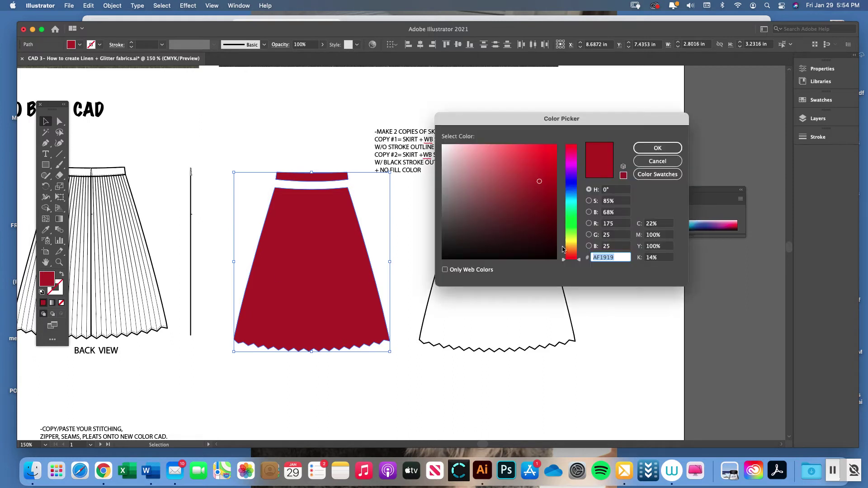
{"action": "mouse_move", "coordinate": [563, 264]}
{"action": "left_mouse_down"}
{"action": "mouse_move", "coordinate": [564, 225]}
{"action": "mouse_move", "coordinate": [563, 262]}
{"action": "left_mouse_up"}
{"action": "left_click", "coordinate": [648, 148]}
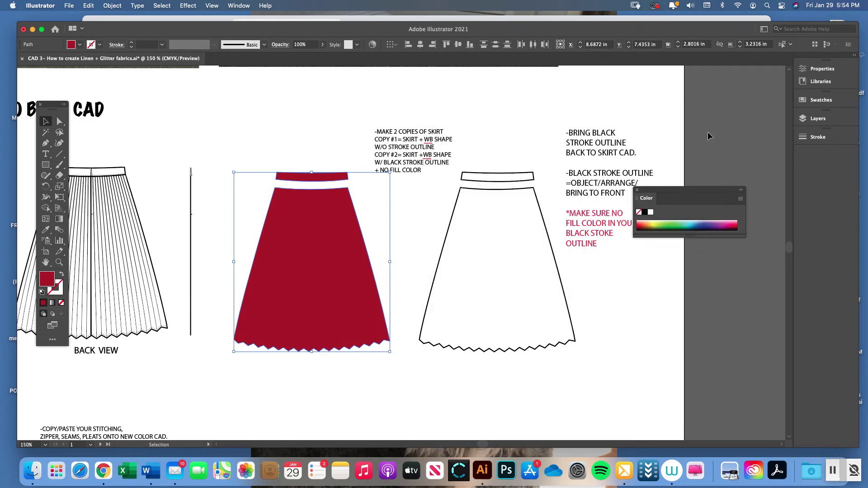
{"action": "left_click", "coordinate": [819, 100]}
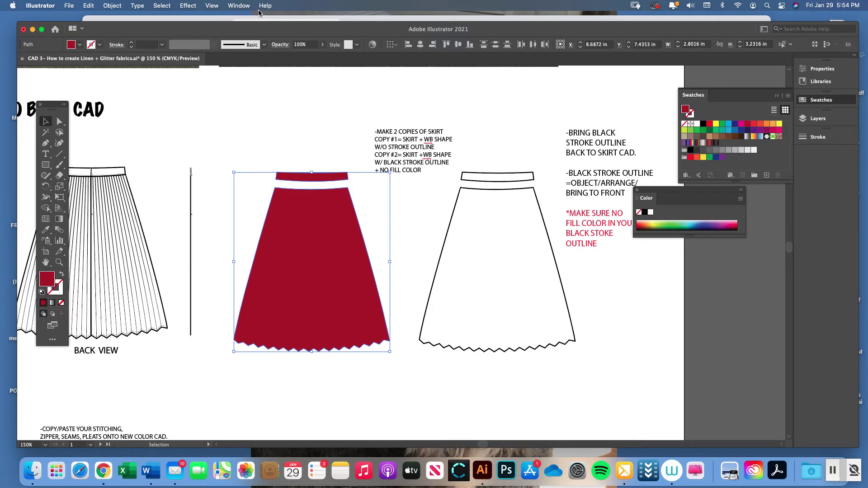
Step: Open the Film Grain effect on the red skirt and waistband and switch it to the Sketch effect Water Paper
{"action": "left_click", "coordinate": [188, 6]}
{"action": "mouse_move", "coordinate": [195, 197]}
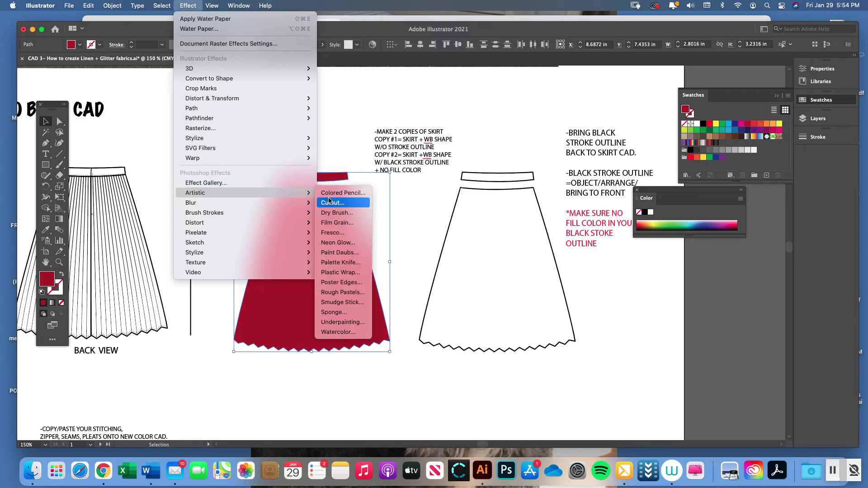
{"action": "left_click", "coordinate": [339, 223]}
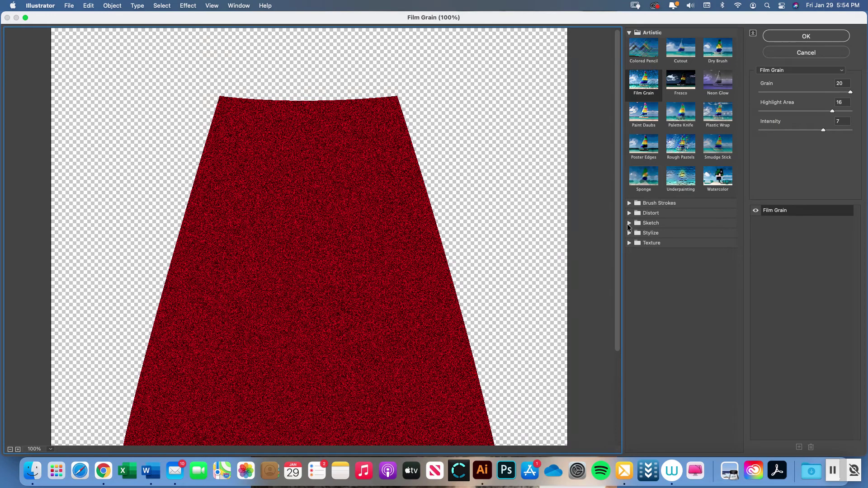
{"action": "left_click", "coordinate": [629, 223]}
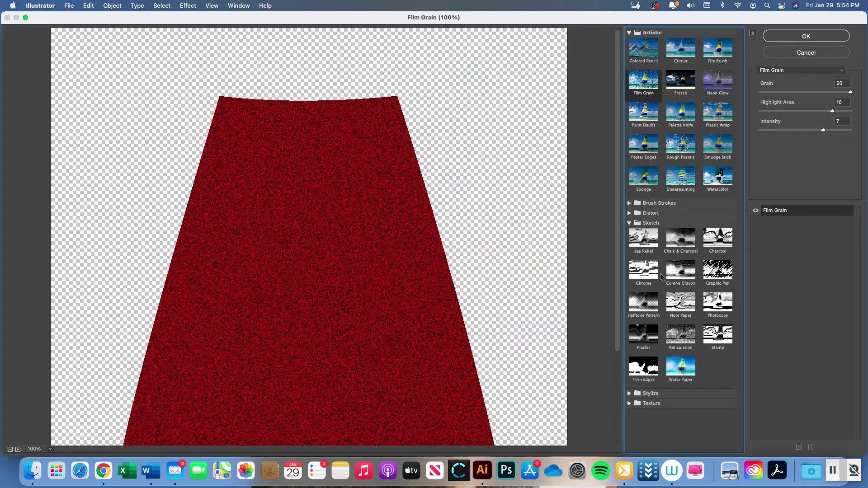
{"action": "left_click", "coordinate": [682, 374]}
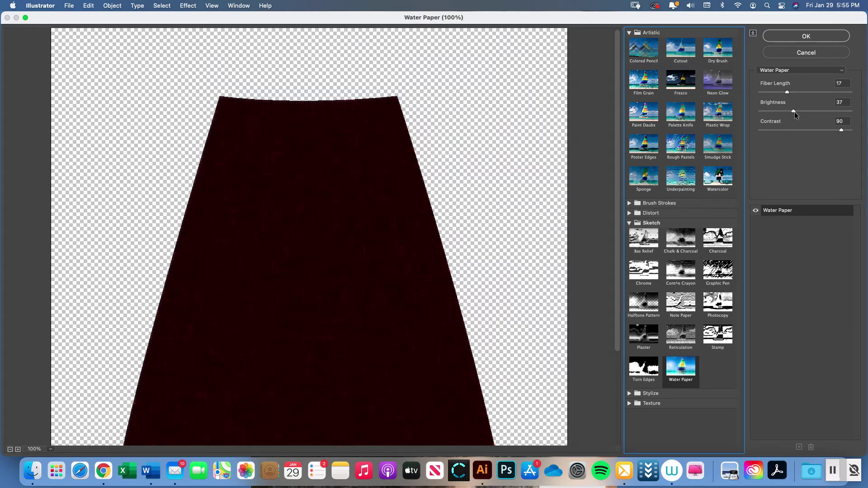
Step: Set the Water Paper brightness to 43 and contrast to 95, and apply the effect to the red skirt and waistband
{"action": "left_click_drag", "start_coordinate": [793, 110], "coordinate": [798, 109]}
{"action": "left_click_drag", "start_coordinate": [841, 130], "coordinate": [846, 131]}
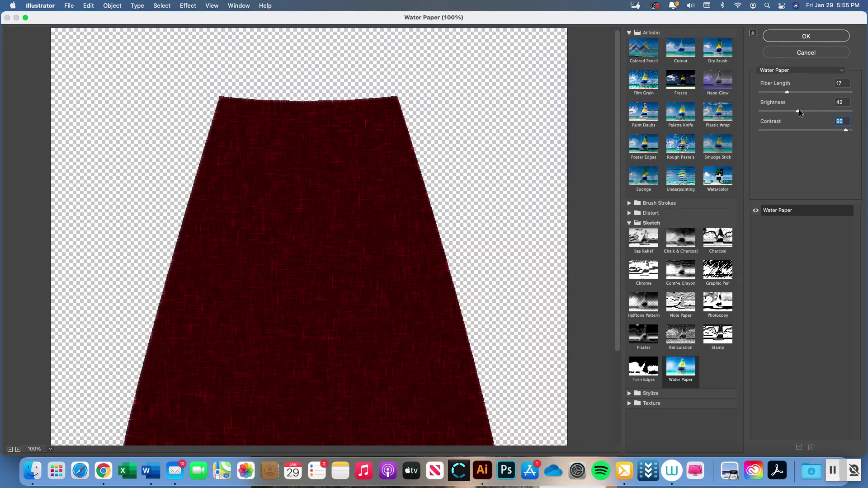
{"action": "left_click_drag", "start_coordinate": [799, 111], "coordinate": [822, 112]}
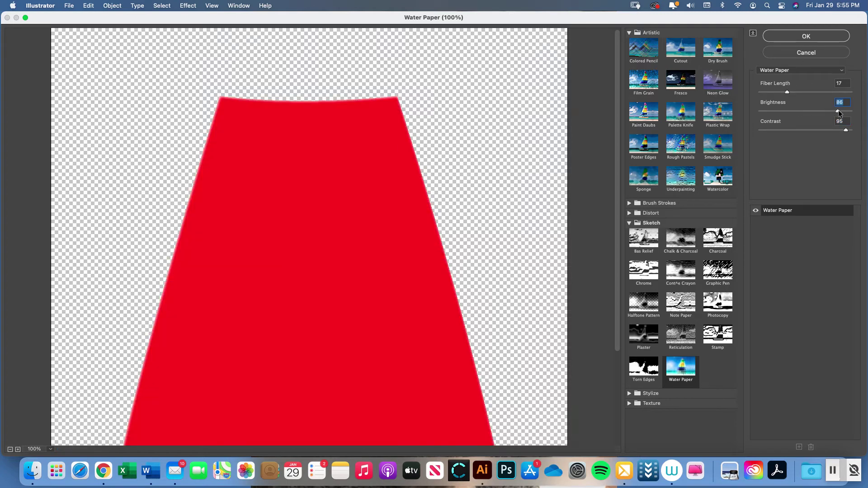
{"action": "left_click_drag", "start_coordinate": [837, 110], "coordinate": [799, 109]}
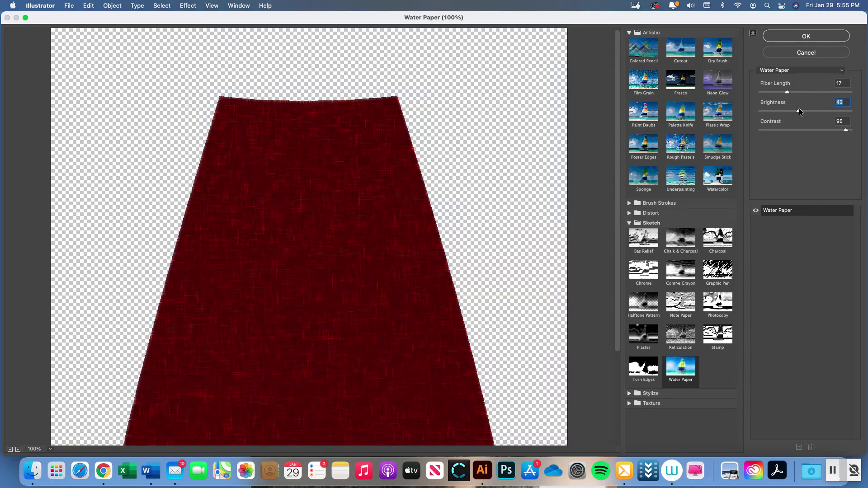
{"action": "left_click", "coordinate": [784, 39]}
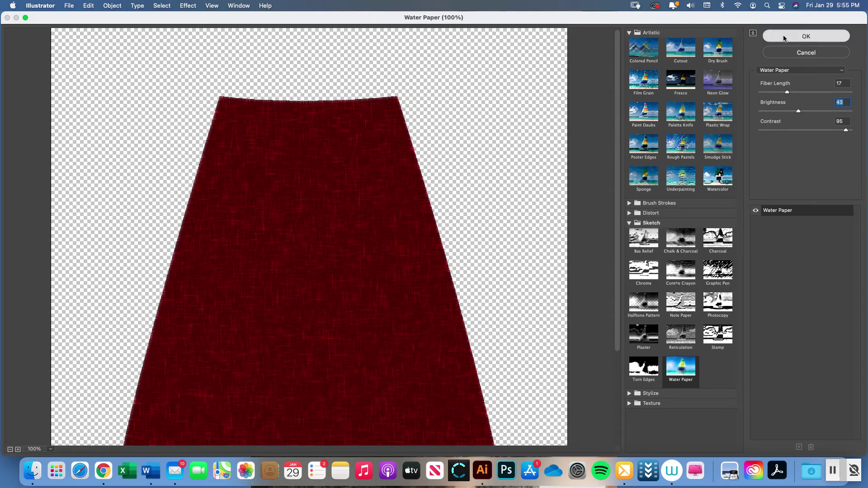
Step: Inspect the linen texture on the red skirt and waistband up close, then return to viewing the whole garment
{"action": "left_click", "coordinate": [210, 253]}
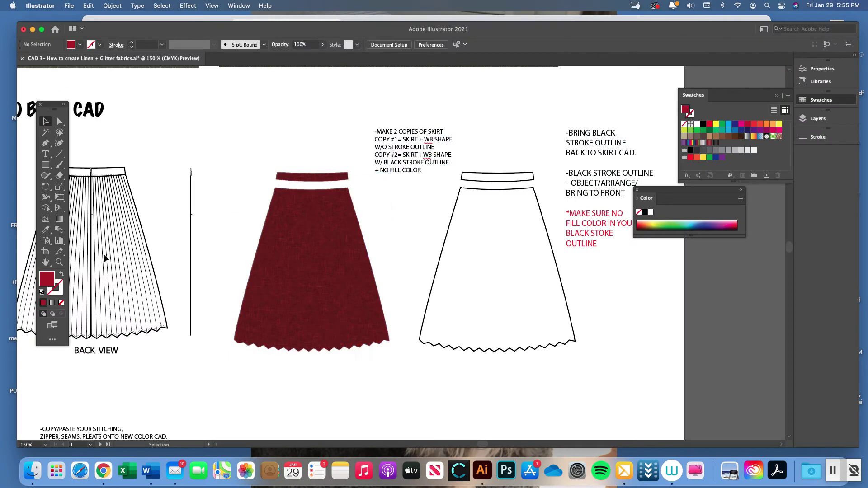
{"action": "left_click", "coordinate": [59, 262]}
{"action": "left_click", "coordinate": [380, 244]}
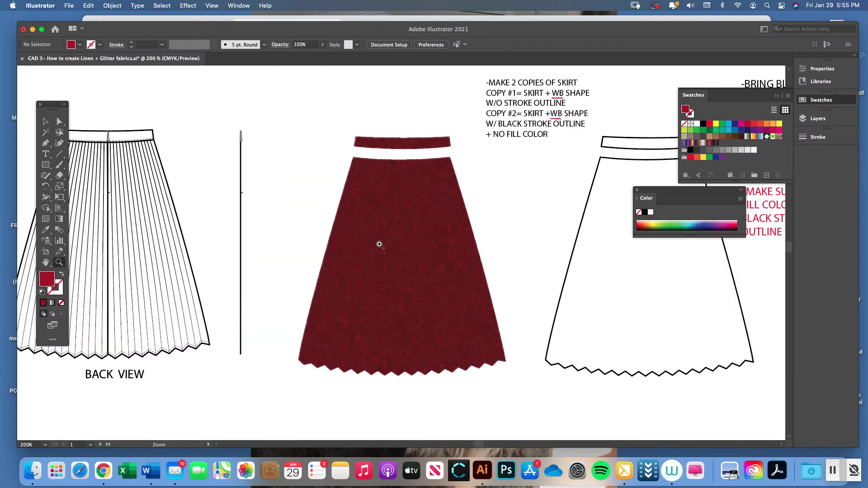
{"action": "left_click", "coordinate": [433, 228]}
{"action": "left_click", "coordinate": [407, 237]}
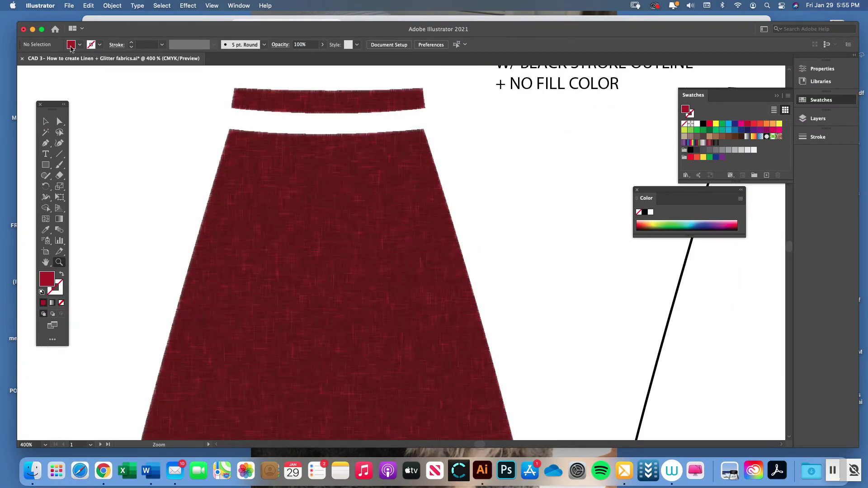
{"action": "left_click", "coordinate": [45, 121]}
{"action": "key", "text": "a"}
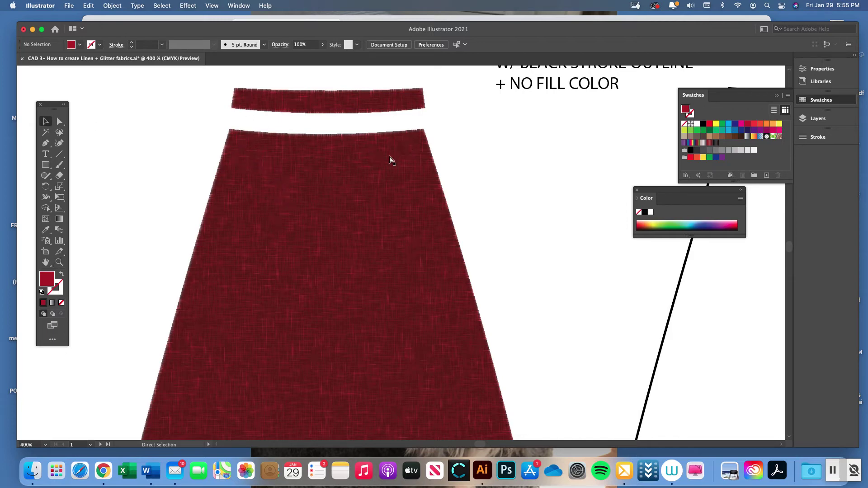
{"action": "key", "text": "super+minus"}
{"action": "key", "text": "super+minus"}
{"action": "key", "text": "super+minus"}
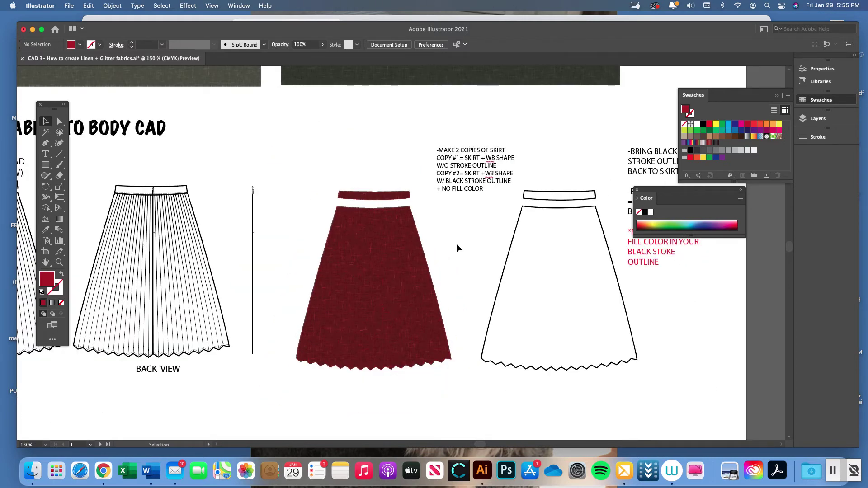
Step: Close the floating colour controls and move the red linen skirt and waistband together onto the black outline copy
{"action": "left_click", "coordinate": [637, 190]}
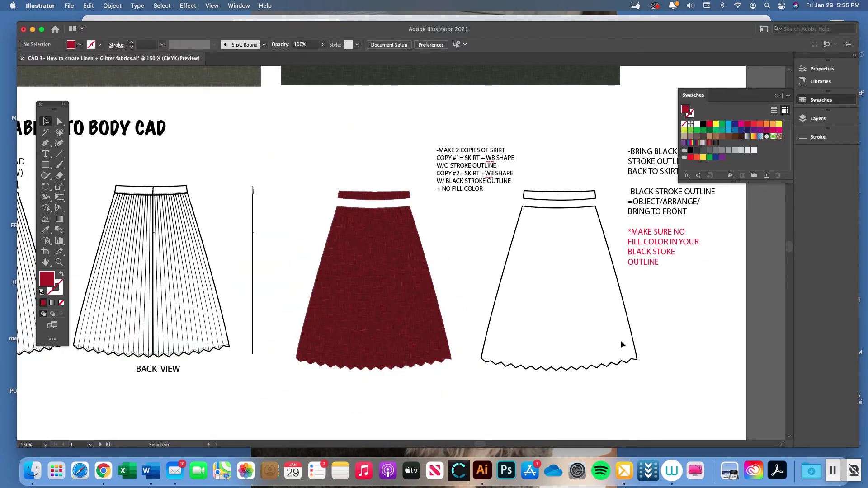
{"action": "scroll", "coordinate": [620, 334], "scroll_direction": "right", "scroll_amount": 2}
{"action": "scroll", "coordinate": [603, 346], "scroll_direction": "right", "scroll_amount": 4}
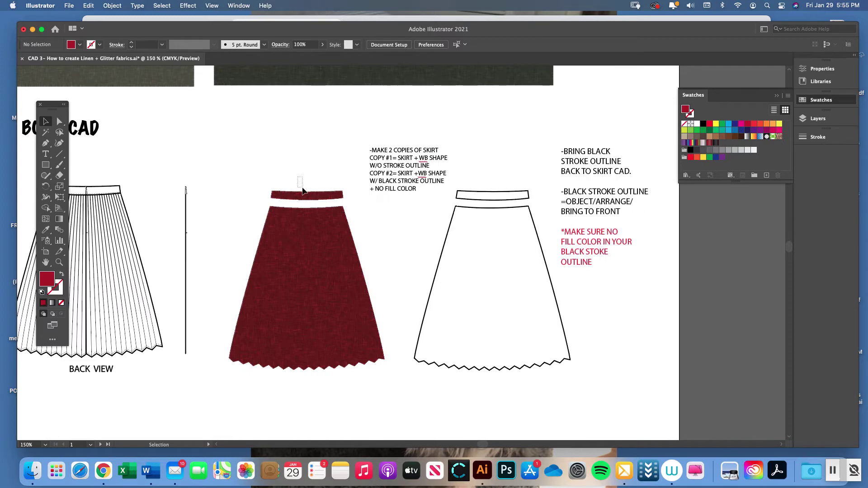
{"action": "left_click", "coordinate": [324, 247]}
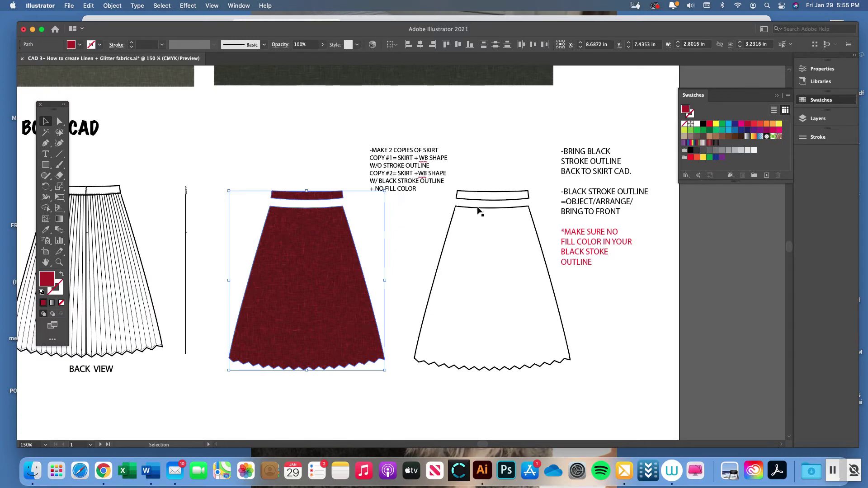
{"action": "left_click_drag", "start_coordinate": [324, 231], "coordinate": [509, 231]}
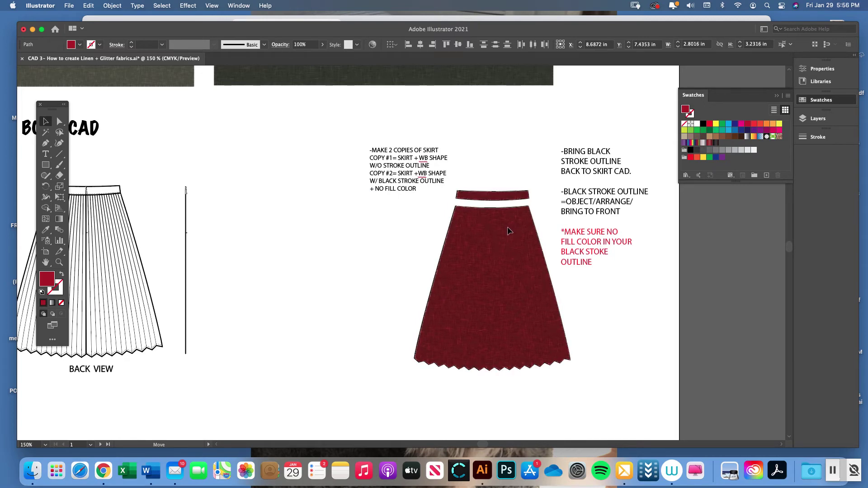
Step: Position the red linen skirt and waistband exactly over the black outline copy and send them to the back
{"action": "left_click_drag", "start_coordinate": [508, 230], "coordinate": [509, 231]}
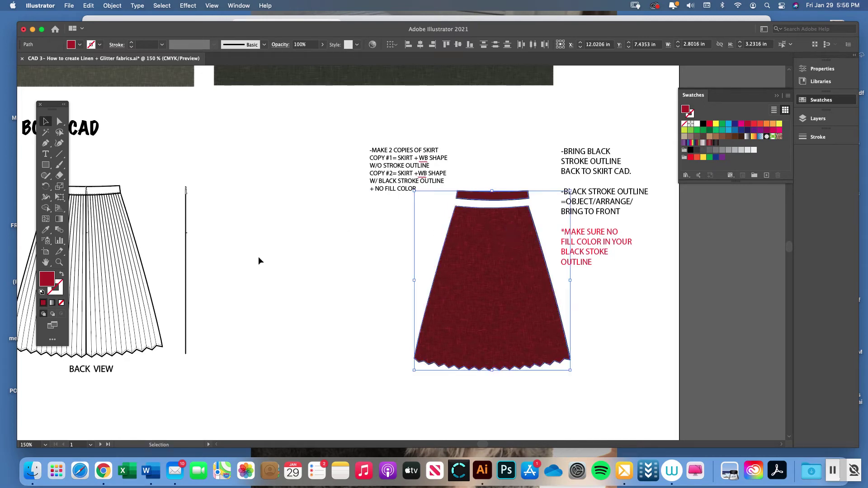
{"action": "left_click", "coordinate": [58, 263]}
{"action": "left_click", "coordinate": [547, 274]}
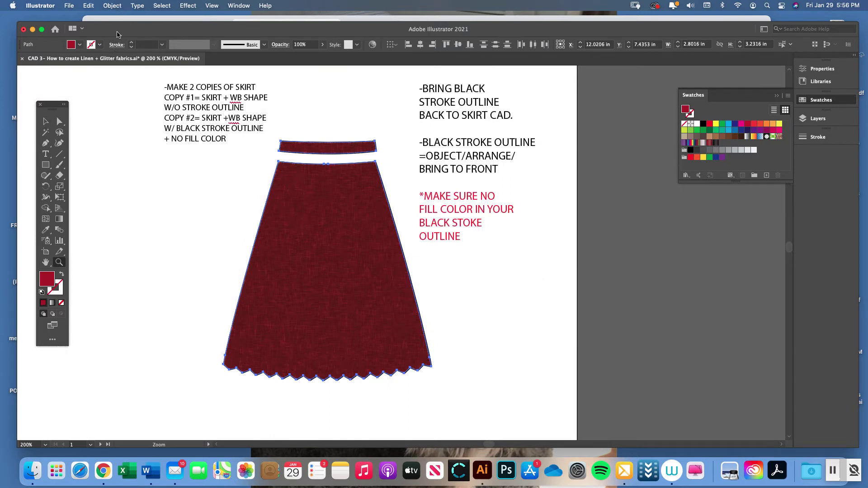
{"action": "left_click", "coordinate": [112, 7]}
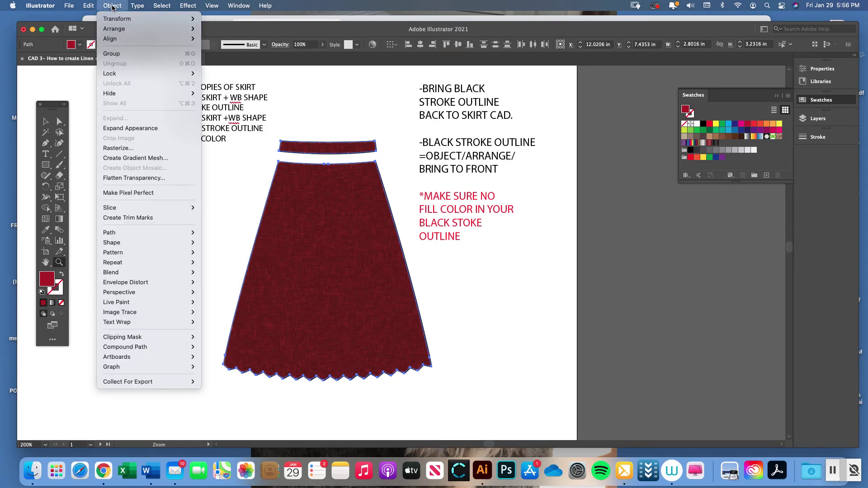
{"action": "mouse_move", "coordinate": [149, 28]}
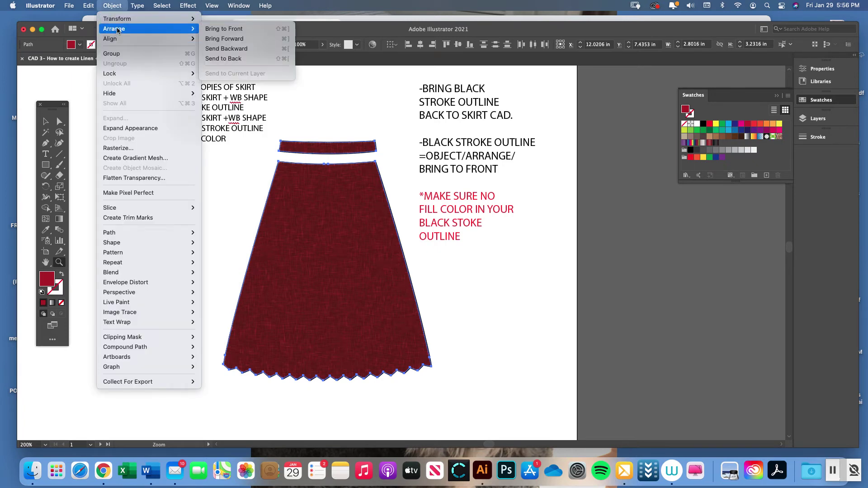
{"action": "left_click", "coordinate": [213, 58]}
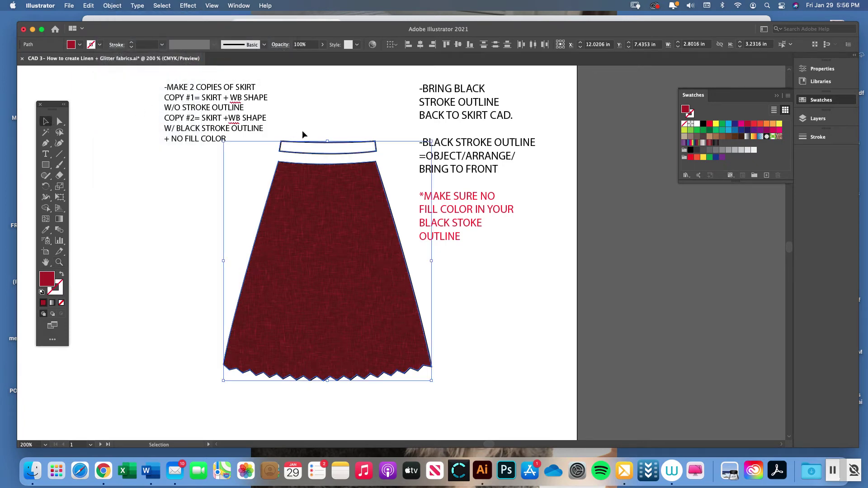
Step: Remove the white fill from the black waistband outline, keeping its black stroke
{"action": "left_click", "coordinate": [334, 126]}
{"action": "left_click", "coordinate": [412, 198]}
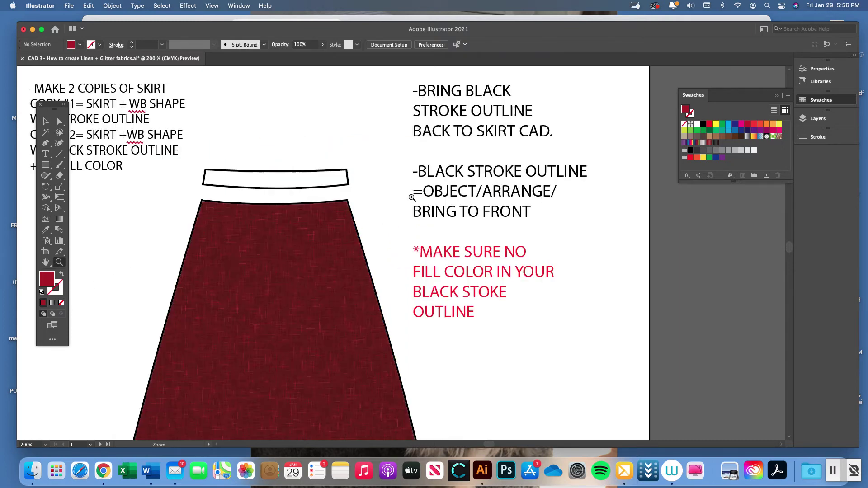
{"action": "left_click", "coordinate": [59, 121]}
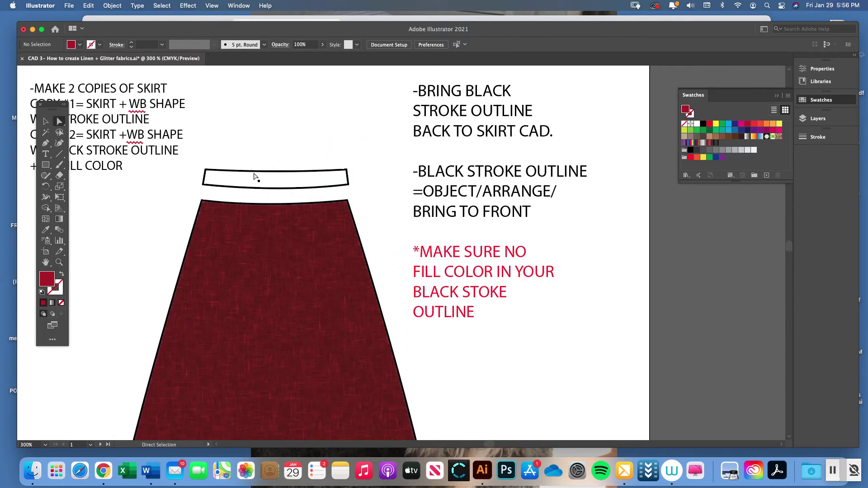
{"action": "left_click", "coordinate": [253, 171]}
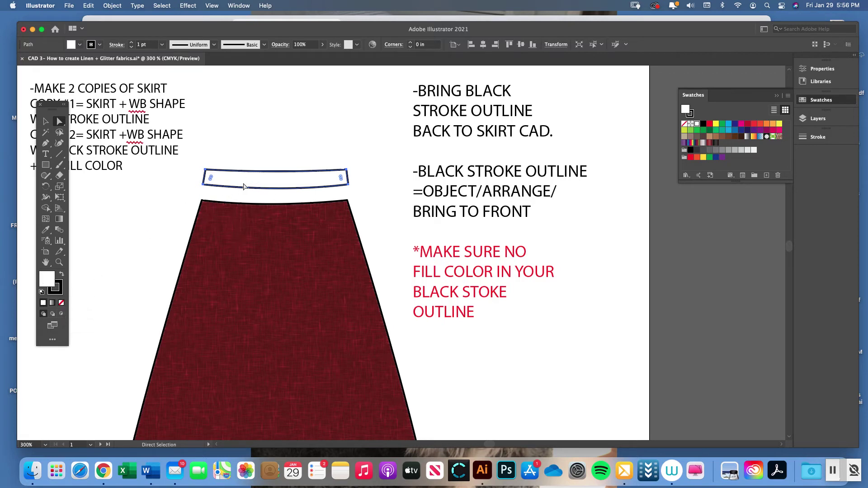
{"action": "left_click", "coordinate": [62, 303]}
{"action": "left_click", "coordinate": [166, 218]}
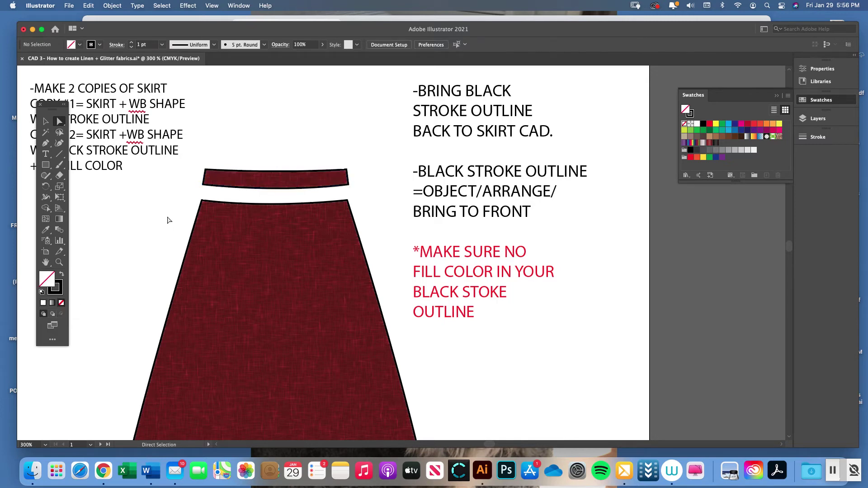
Step: Align the red linen waistband and its black outline with each other by their top and left edges
{"action": "left_click", "coordinate": [46, 121]}
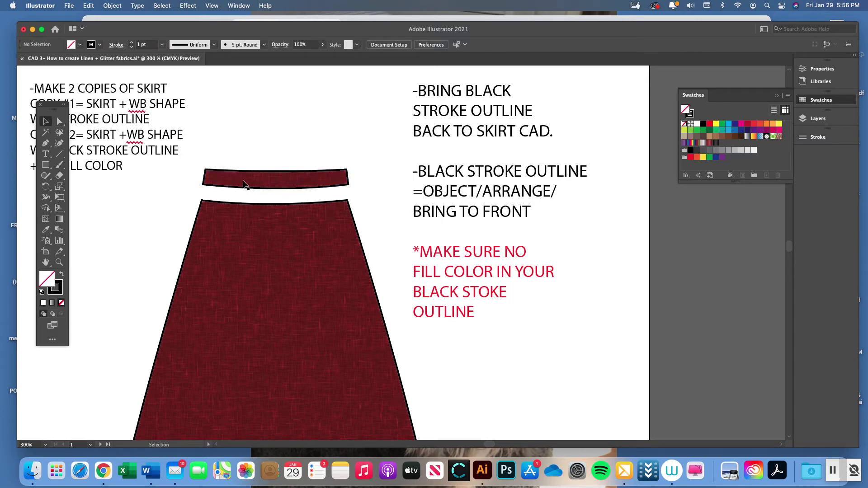
{"action": "left_click", "coordinate": [241, 184]}
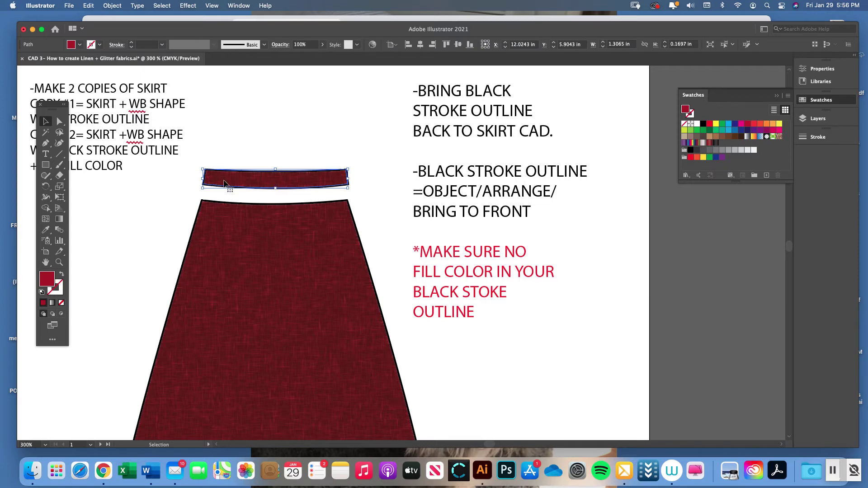
{"action": "left_click", "coordinate": [229, 162]}
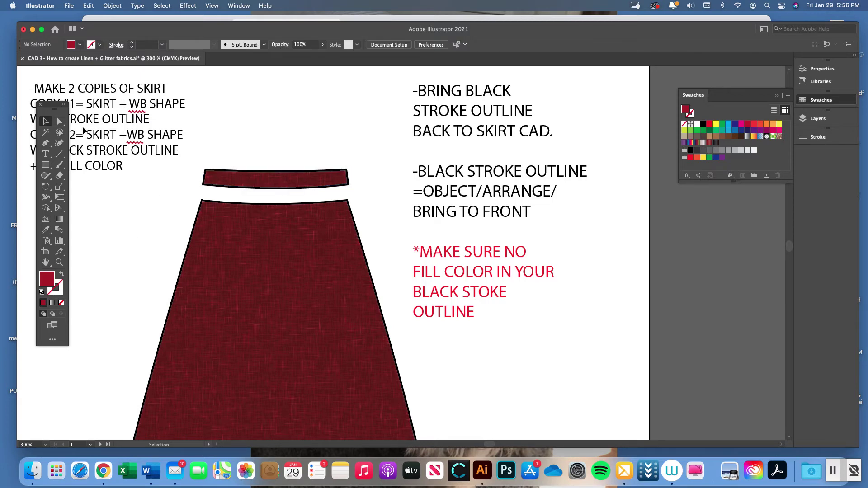
{"action": "left_click_drag", "start_coordinate": [216, 151], "coordinate": [290, 193]}
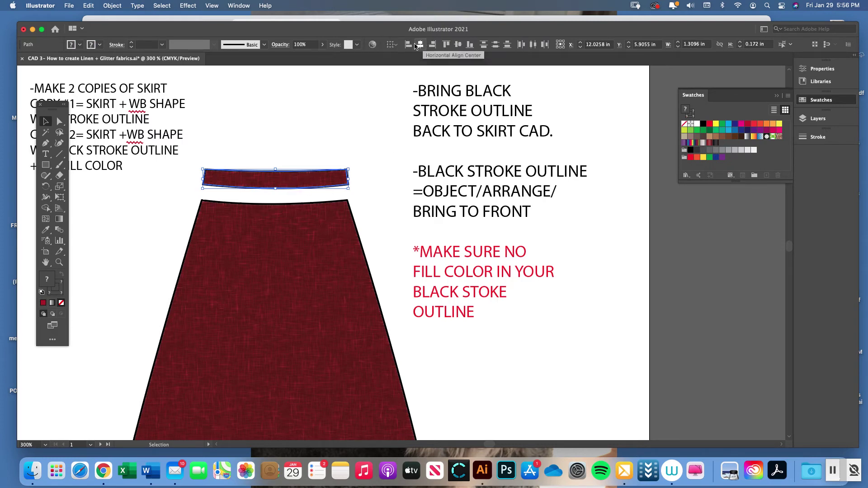
{"action": "left_click", "coordinate": [239, 6]}
{"action": "left_click", "coordinate": [244, 137]}
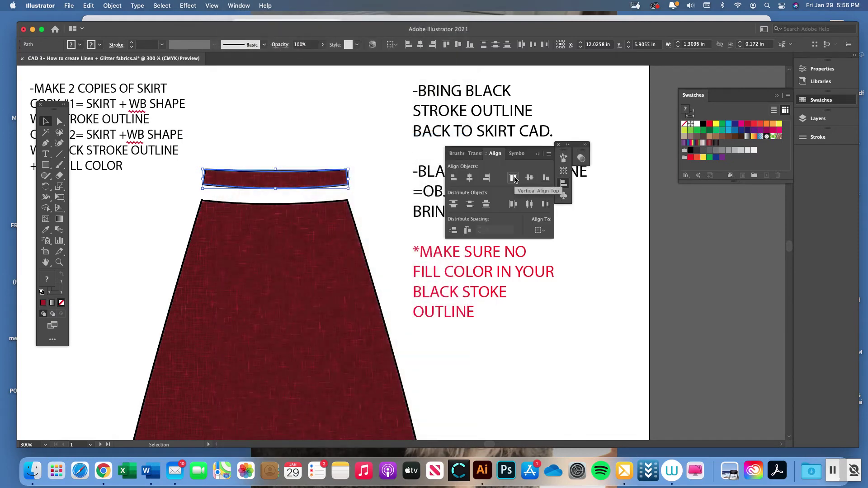
{"action": "left_click", "coordinate": [513, 178]}
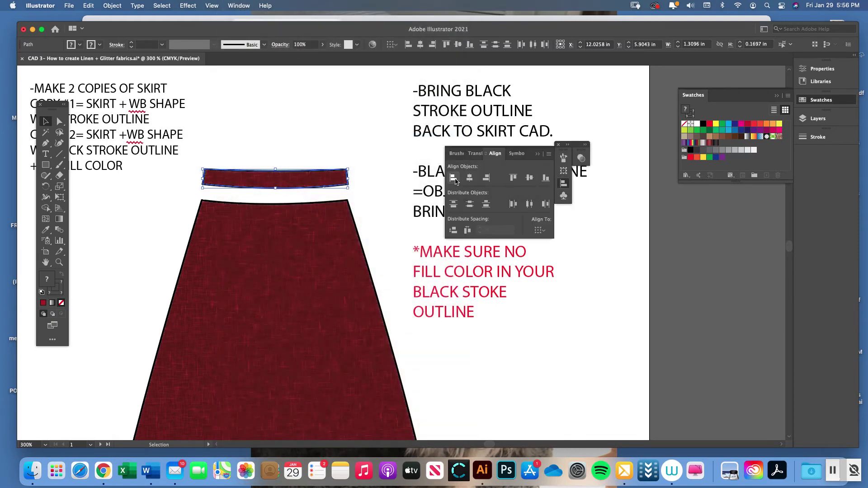
{"action": "left_click", "coordinate": [236, 159]}
{"action": "mouse_move", "coordinate": [259, 179]}
{"action": "left_mouse_down"}
{"action": "mouse_move", "coordinate": [264, 138]}
{"action": "mouse_move", "coordinate": [252, 175]}
{"action": "left_mouse_up"}
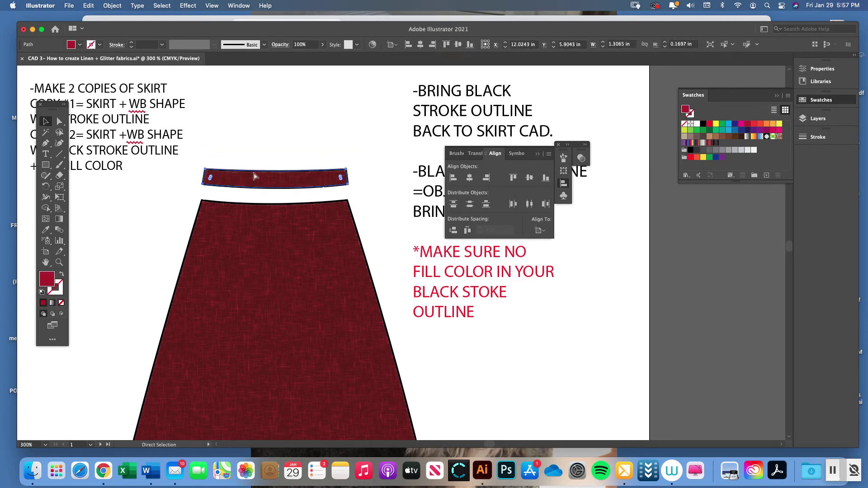
{"action": "left_click", "coordinate": [288, 159]}
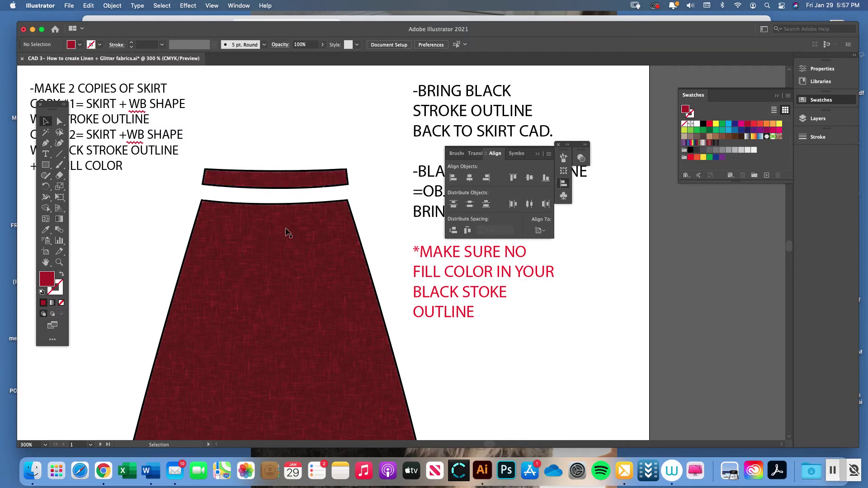
Step: Align the red linen skirt and its black outline by their top and left edges, and close the alignment controls
{"action": "left_click", "coordinate": [289, 230]}
{"action": "left_click", "coordinate": [196, 206]}
{"action": "left_click", "coordinate": [235, 227]}
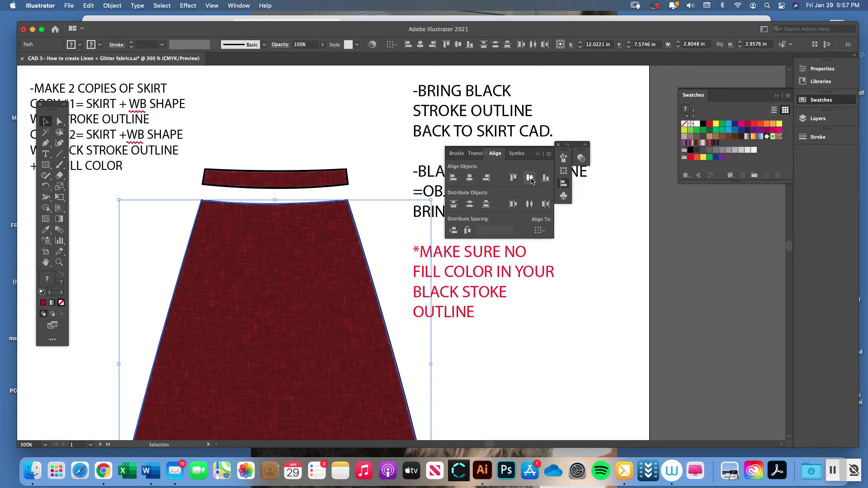
{"action": "left_click", "coordinate": [513, 179]}
{"action": "left_click", "coordinate": [454, 178]}
{"action": "left_click", "coordinate": [273, 159]}
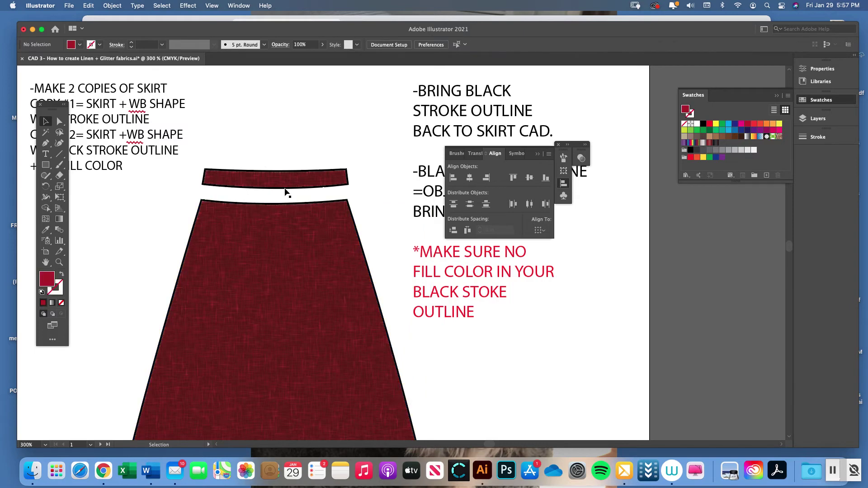
{"action": "key", "text": "super+minus"}
{"action": "key", "text": "super+minus"}
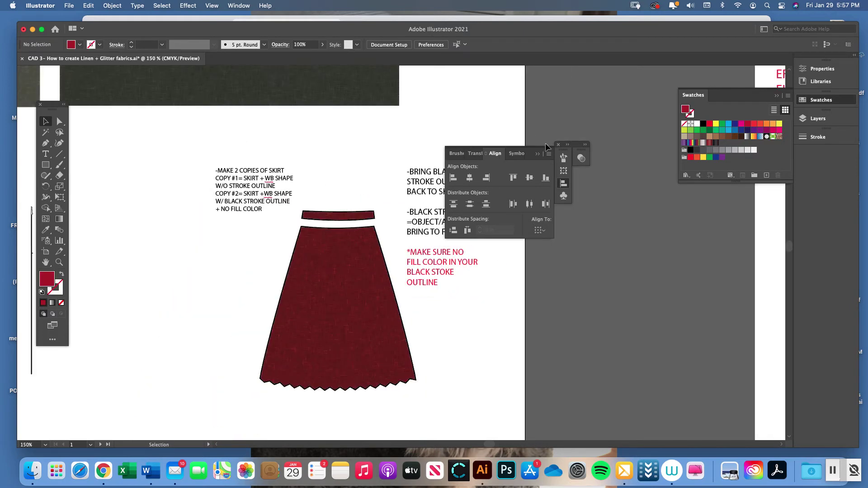
{"action": "left_click", "coordinate": [558, 146]}
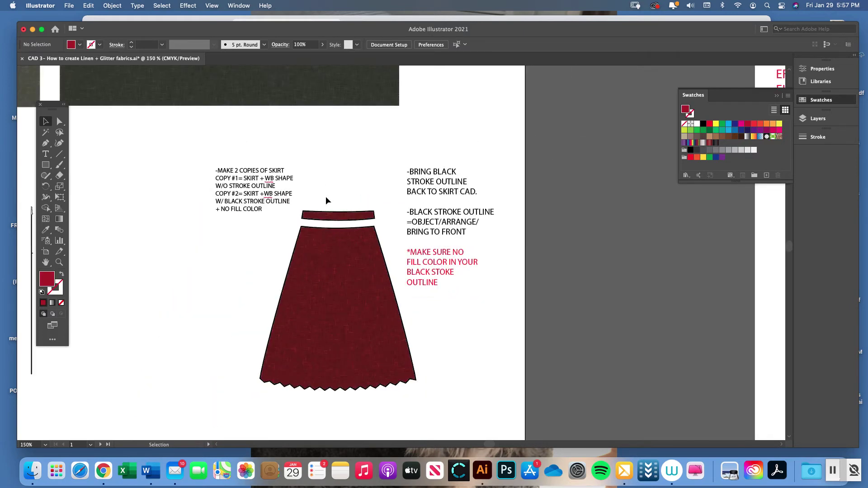
Step: Move the waistband and its outline down together to meet the skirt's top seam, and fine-tune the position up close
{"action": "scroll", "coordinate": [344, 232], "scroll_direction": "left", "scroll_amount": 1}
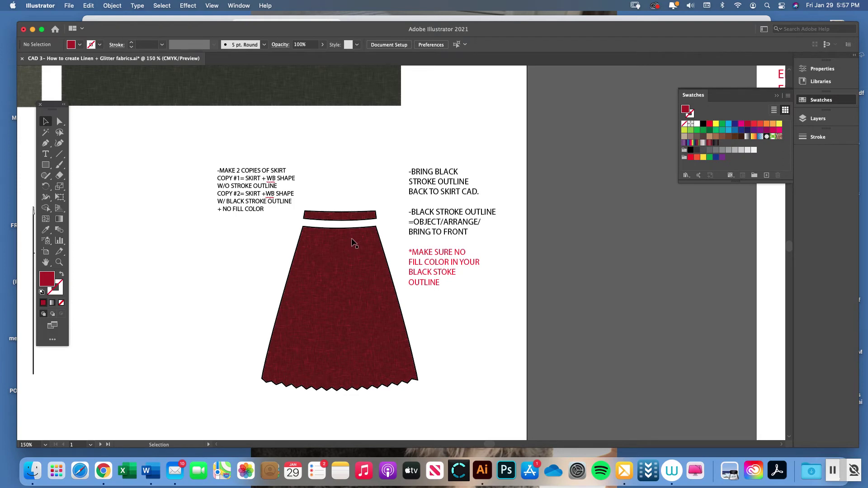
{"action": "left_click", "coordinate": [337, 214]}
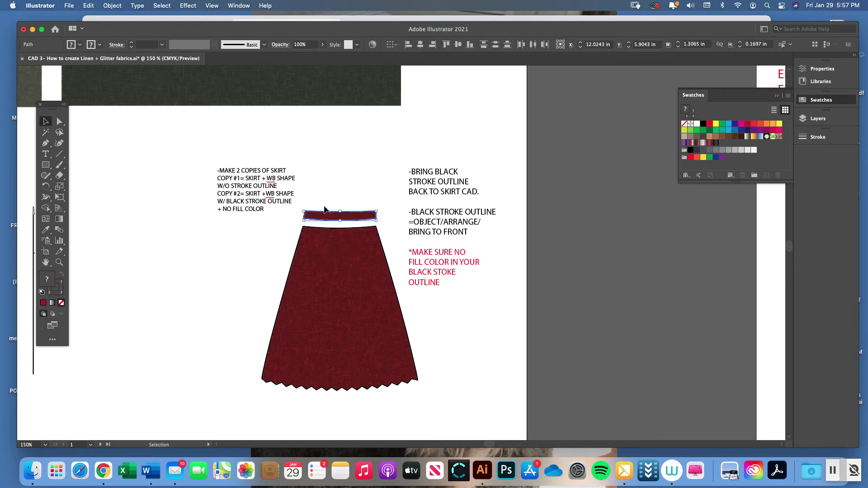
{"action": "left_click_drag", "start_coordinate": [329, 218], "coordinate": [329, 226]}
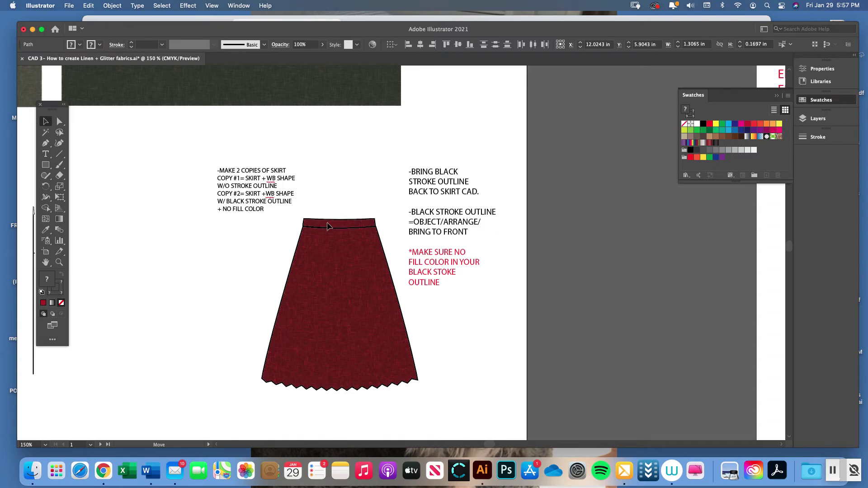
{"action": "left_click", "coordinate": [59, 262]}
{"action": "left_click", "coordinate": [357, 263]}
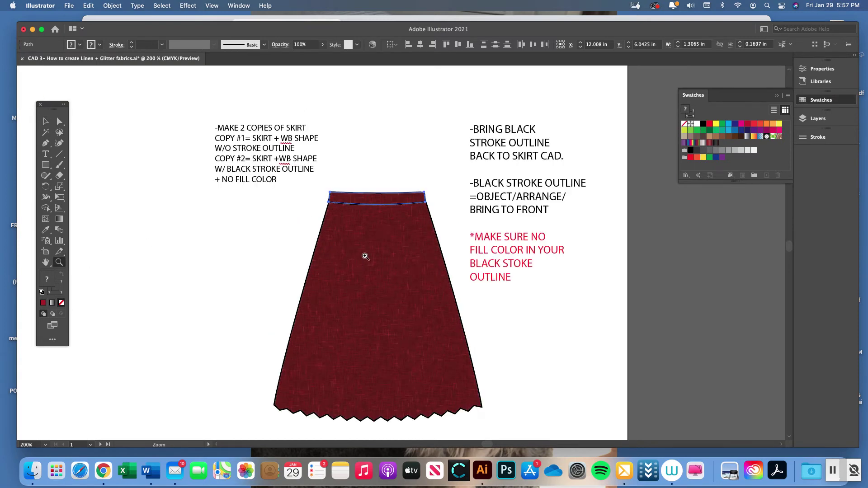
{"action": "left_click", "coordinate": [433, 214]}
{"action": "left_click", "coordinate": [433, 214]}
{"action": "left_click", "coordinate": [46, 121]}
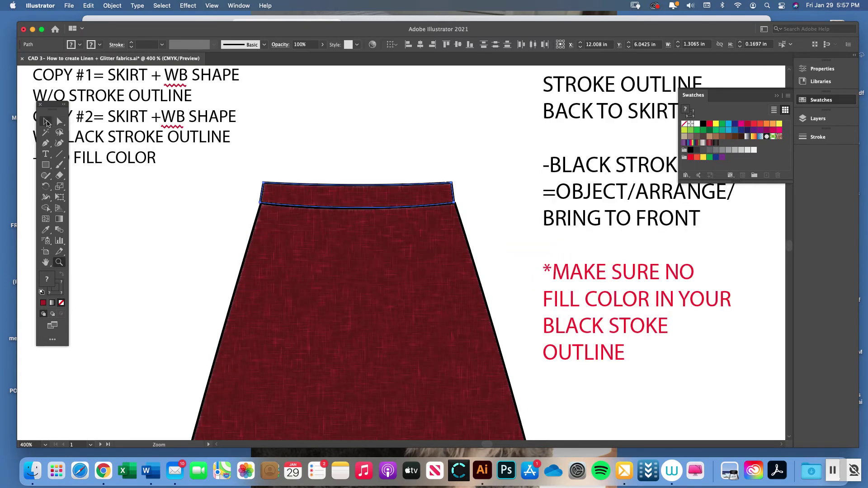
{"action": "left_click_drag", "start_coordinate": [337, 189], "coordinate": [343, 192]}
{"action": "left_click", "coordinate": [353, 162]}
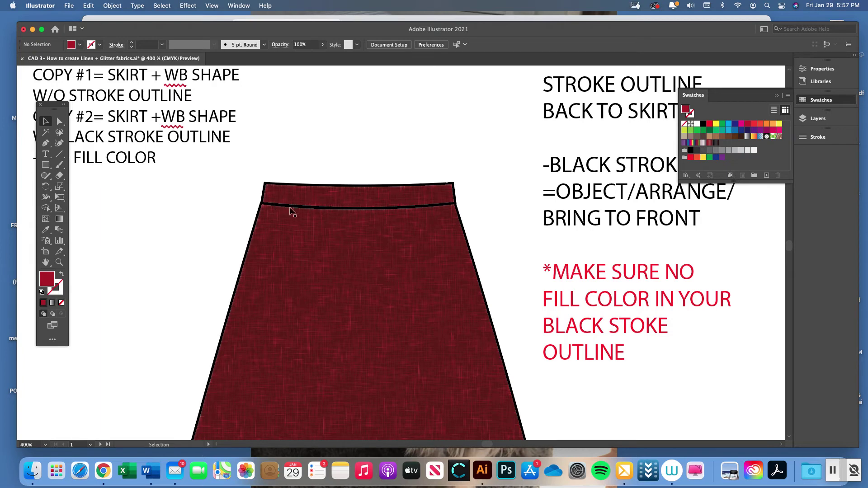
Step: Review the assembled red linen skirt alongside the original skirt views and the black linen examples
{"action": "key", "text": "super+minus"}
{"action": "key", "text": "super+minus"}
{"action": "key", "text": "super+minus"}
{"action": "key", "text": "super+minus"}
{"action": "scroll", "coordinate": [339, 232], "scroll_direction": "down", "scroll_amount": 3}
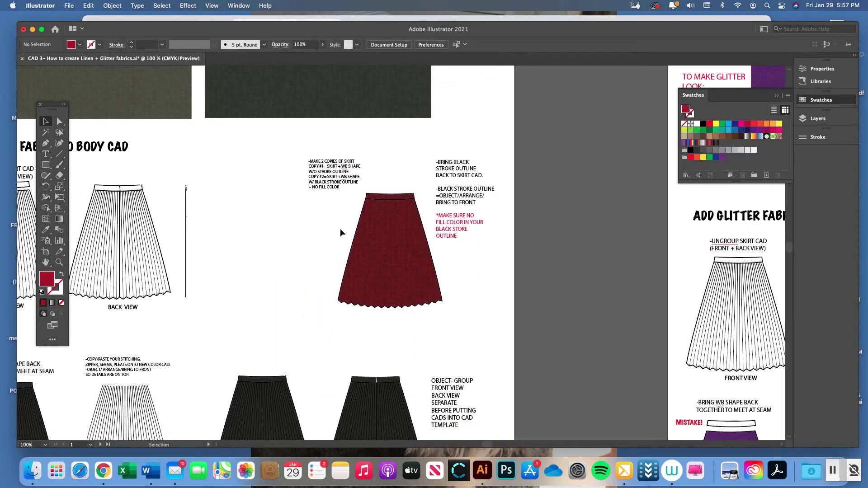
{"action": "scroll", "coordinate": [340, 228], "scroll_direction": "down", "scroll_amount": 8}
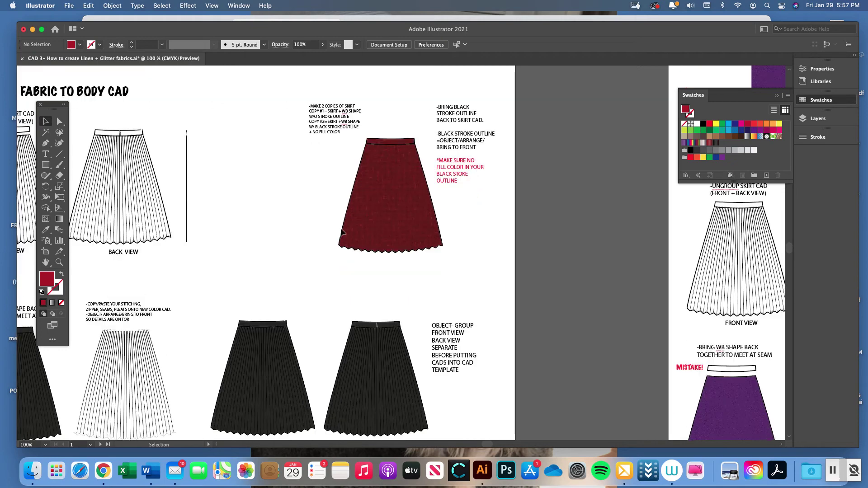
{"action": "scroll", "coordinate": [380, 140], "scroll_direction": "up", "scroll_amount": 7}
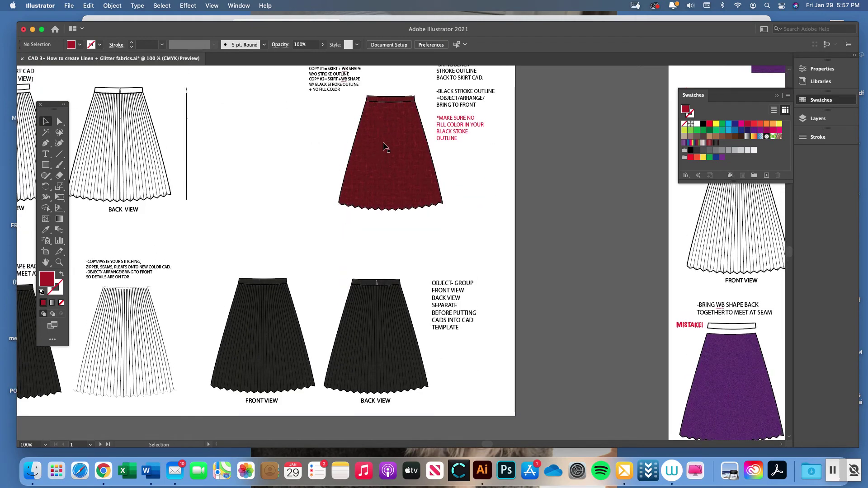
{"action": "scroll", "coordinate": [315, 247], "scroll_direction": "up", "scroll_amount": 4}
{"action": "scroll", "coordinate": [315, 249], "scroll_direction": "left", "scroll_amount": 6}
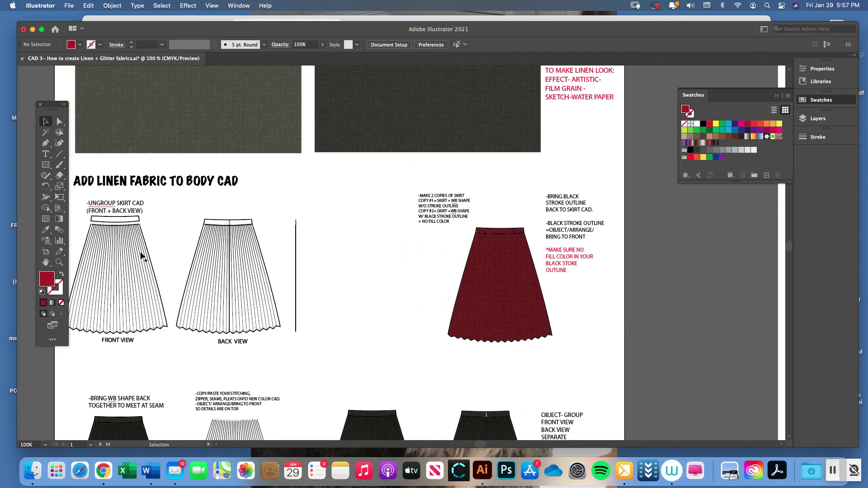
{"action": "scroll", "coordinate": [136, 288], "scroll_direction": "left", "scroll_amount": 1}
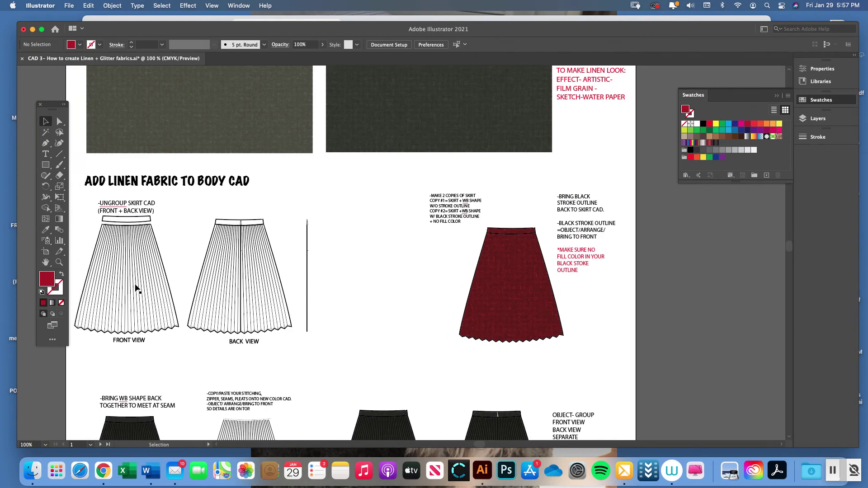
Step: Examine the pleat lines on the front-view skirt and the copied pleat example with its instructions further down the page
{"action": "left_click", "coordinate": [139, 260]}
{"action": "left_click", "coordinate": [149, 253]}
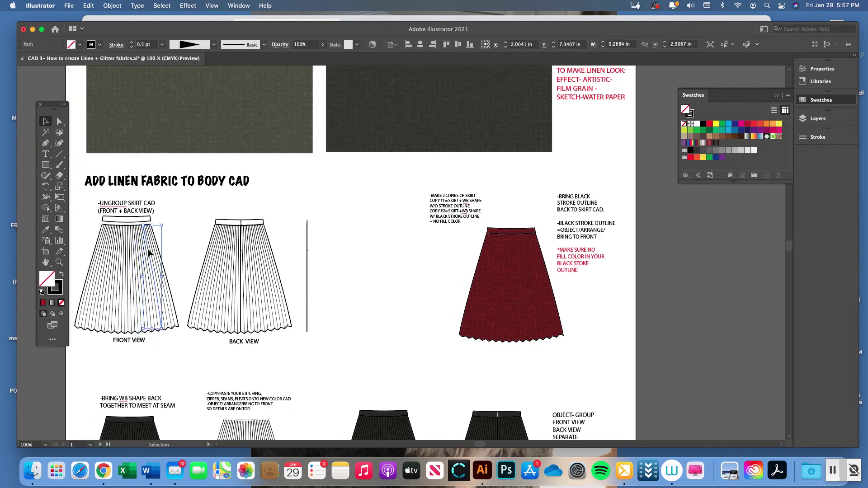
{"action": "left_click", "coordinate": [176, 233]}
{"action": "scroll", "coordinate": [269, 299], "scroll_direction": "down", "scroll_amount": 5}
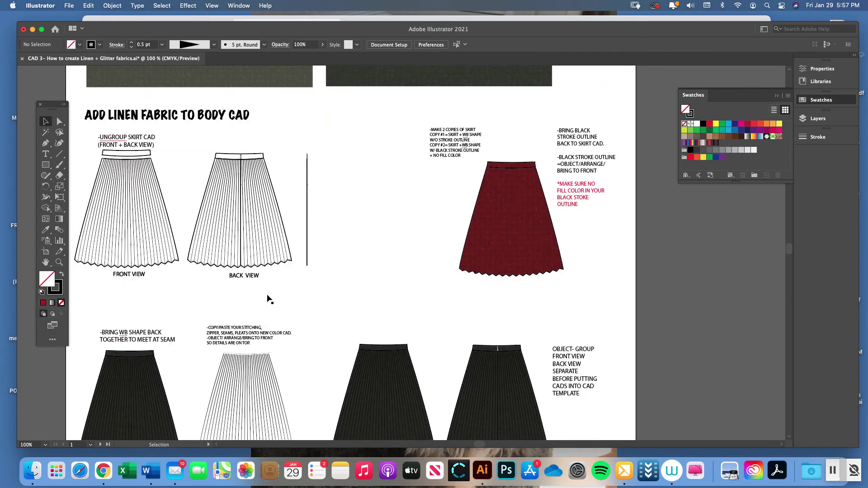
{"action": "scroll", "coordinate": [235, 346], "scroll_direction": "down", "scroll_amount": 1}
{"action": "scroll", "coordinate": [237, 347], "scroll_direction": "down", "scroll_amount": 2}
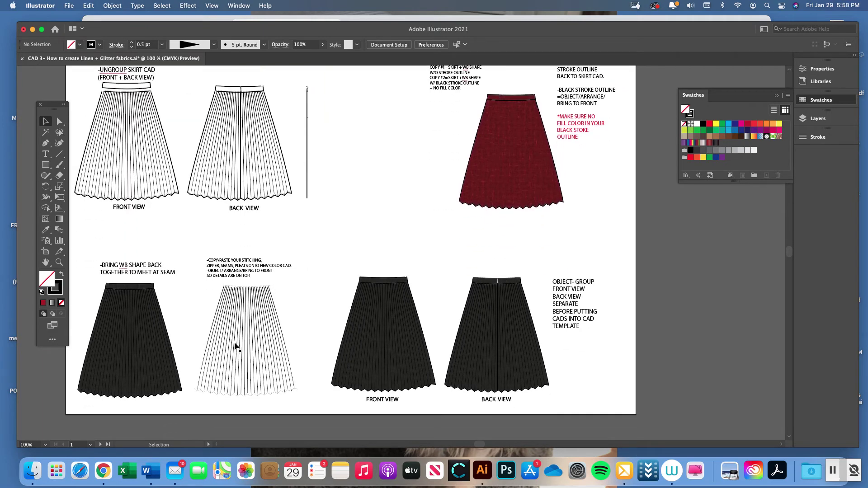
Step: Select the front-view skirt's black outline and move it away from its pleat lines into the empty area beside the back view
{"action": "left_click", "coordinate": [230, 326]}
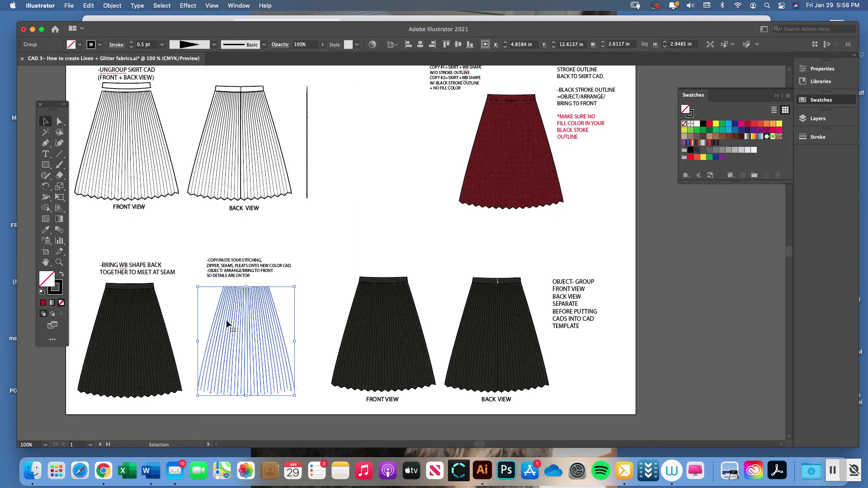
{"action": "left_click_drag", "start_coordinate": [200, 310], "coordinate": [295, 337]}
{"action": "left_click_drag", "start_coordinate": [159, 118], "coordinate": [387, 167]}
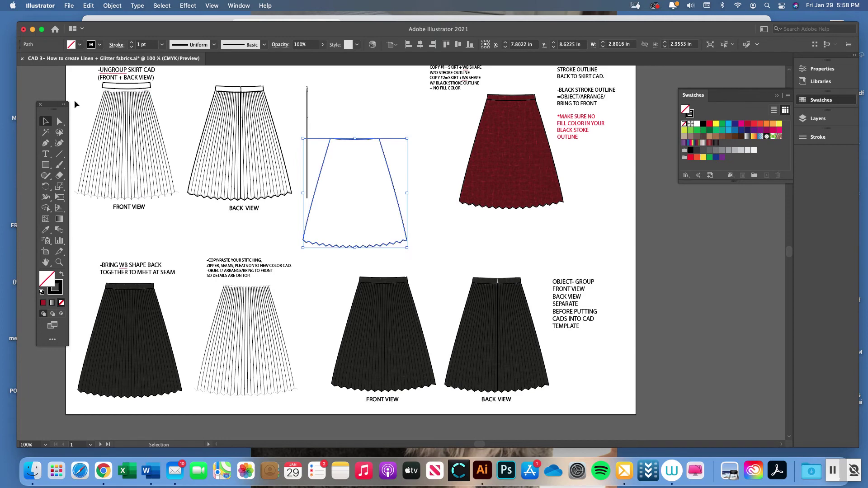
Step: Select the front-view skirt's exposed pleat lines together with its hem stitching and group them
{"action": "left_click_drag", "start_coordinate": [88, 90], "coordinate": [137, 146]}
{"action": "left_click_drag", "start_coordinate": [165, 186], "coordinate": [173, 199]}
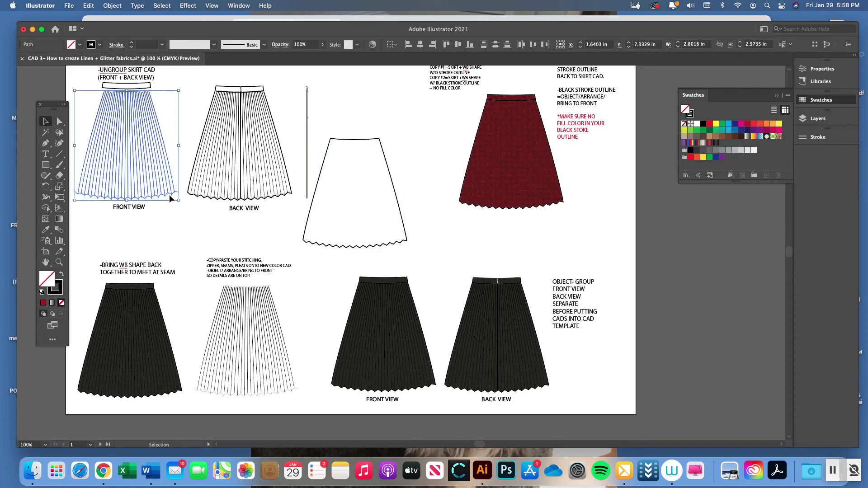
{"action": "left_click", "coordinate": [112, 5]}
{"action": "left_click", "coordinate": [113, 54]}
Step: Examine the pleat, waist and hem stitching lines on the front-view skirt up close and compare them with the copied pleat example
{"action": "left_click_drag", "start_coordinate": [209, 286], "coordinate": [300, 409]}
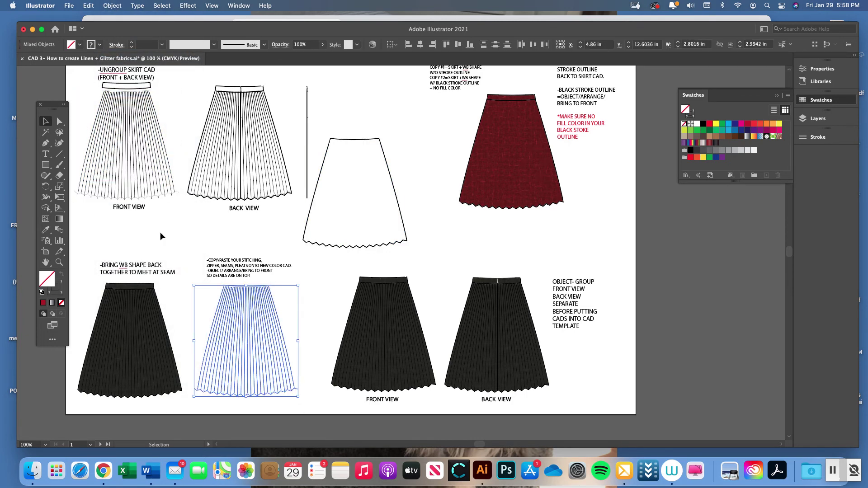
{"action": "left_click", "coordinate": [60, 262]}
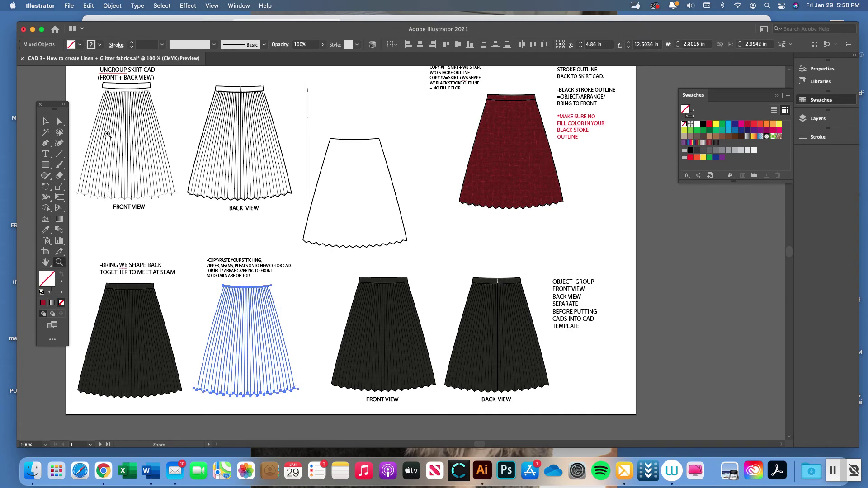
{"action": "left_click", "coordinate": [143, 129]}
{"action": "left_click", "coordinate": [432, 253]}
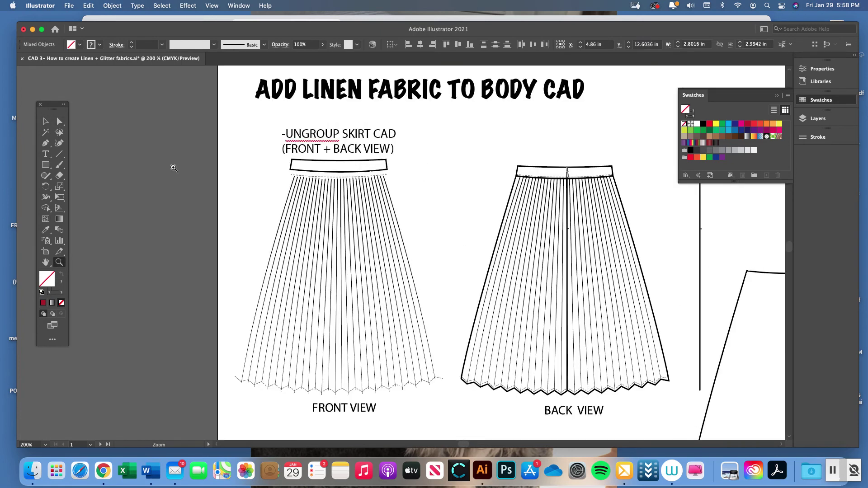
{"action": "left_click", "coordinate": [45, 121]}
{"action": "key", "text": "super+minus"}
{"action": "key", "text": "super+minus"}
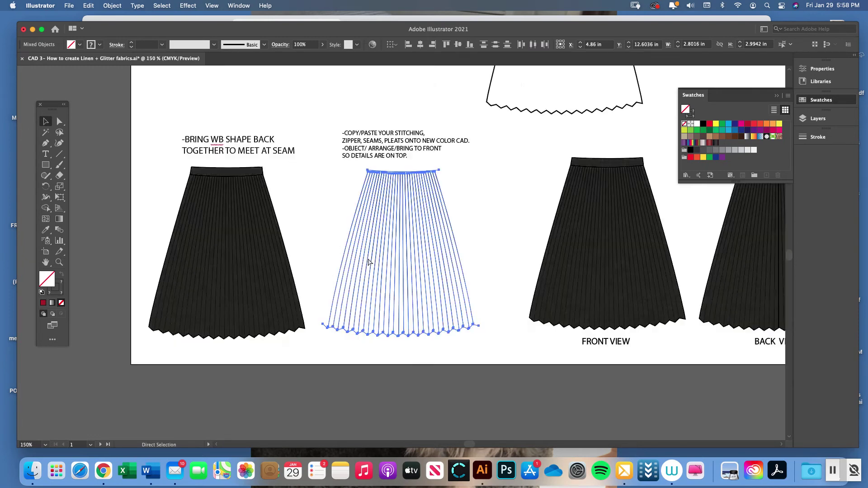
{"action": "left_click", "coordinate": [368, 261]}
{"action": "scroll", "coordinate": [389, 222], "scroll_direction": "right", "scroll_amount": 5}
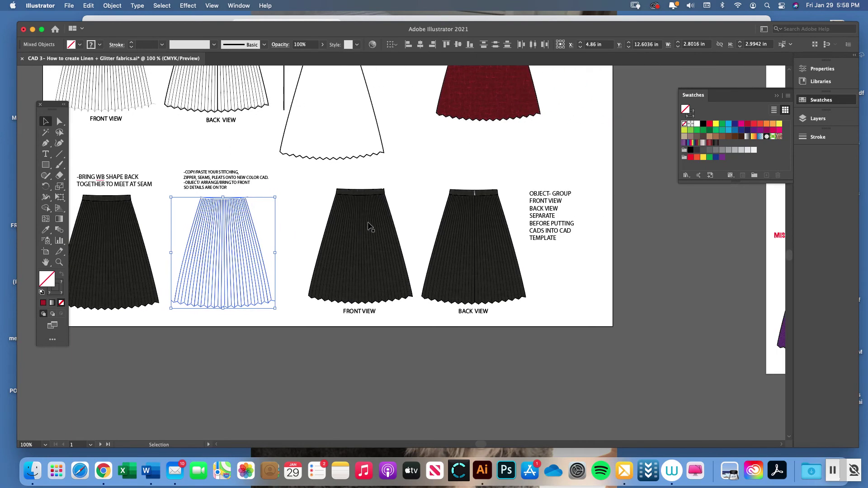
{"action": "scroll", "coordinate": [357, 222], "scroll_direction": "up", "scroll_amount": 2}
{"action": "scroll", "coordinate": [250, 258], "scroll_direction": "up", "scroll_amount": 3}
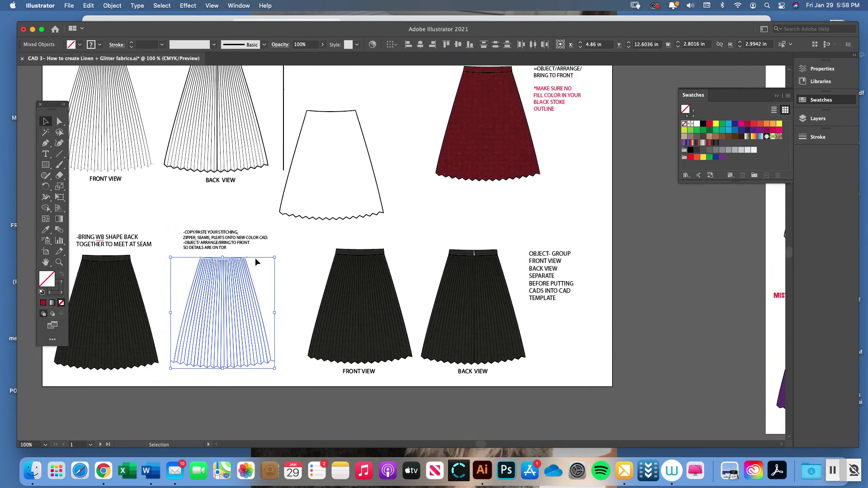
Step: Undo the grouping and the outline move on the front-view skirt
{"action": "key", "text": "super+z"}
{"action": "key", "text": "super+z"}
{"action": "key", "text": "super+z"}
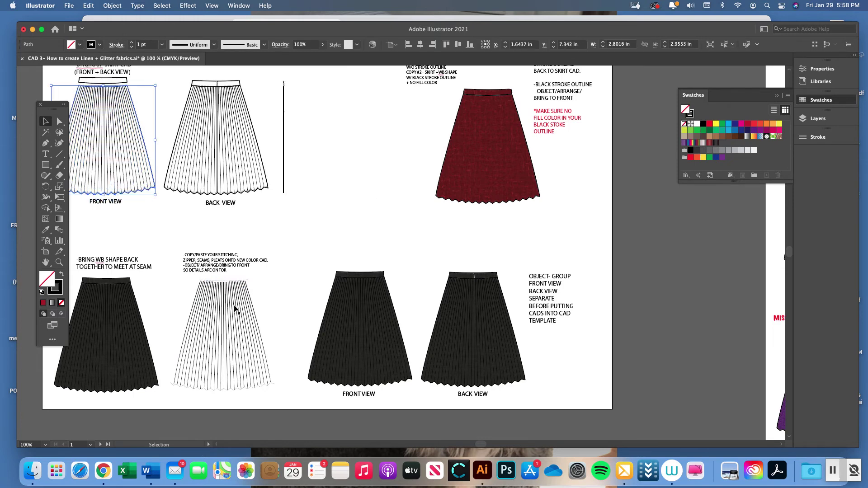
Step: Move all the copied pleat and stitching lines onto the red linen skirt and nudge them slightly right and up
{"action": "left_click_drag", "start_coordinate": [180, 284], "coordinate": [277, 394]}
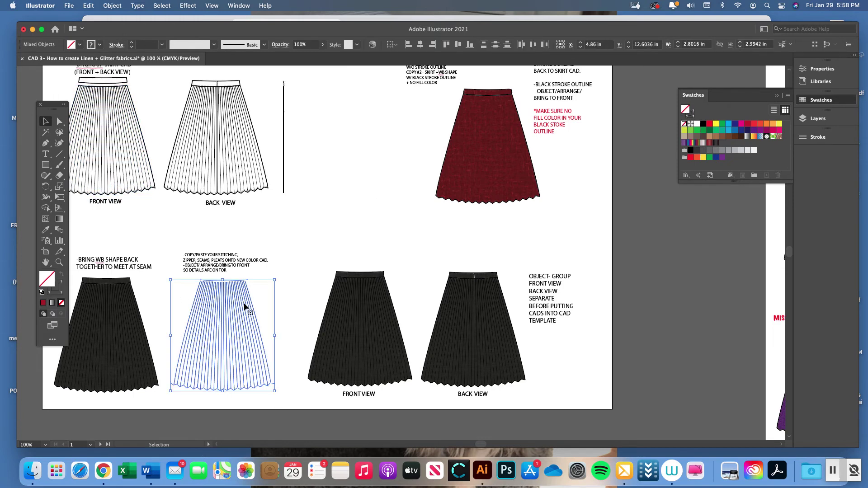
{"action": "left_click_drag", "start_coordinate": [251, 303], "coordinate": [515, 115]}
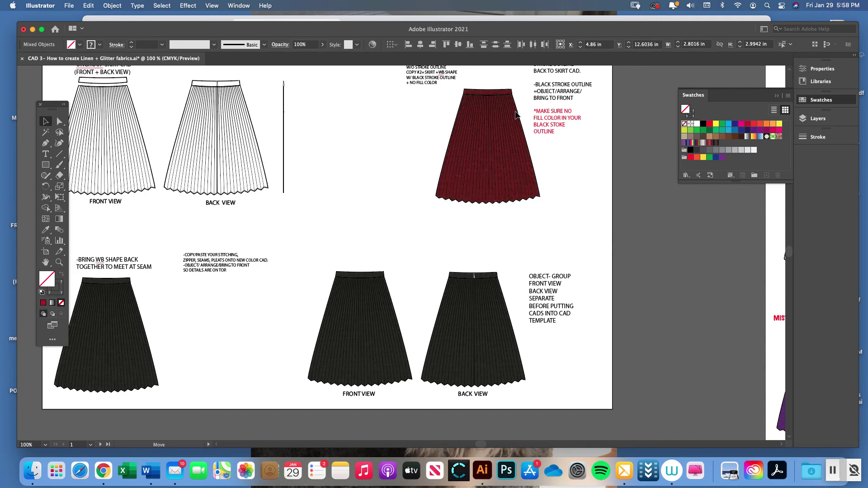
{"action": "left_click", "coordinate": [59, 263]}
{"action": "left_click", "coordinate": [506, 112]}
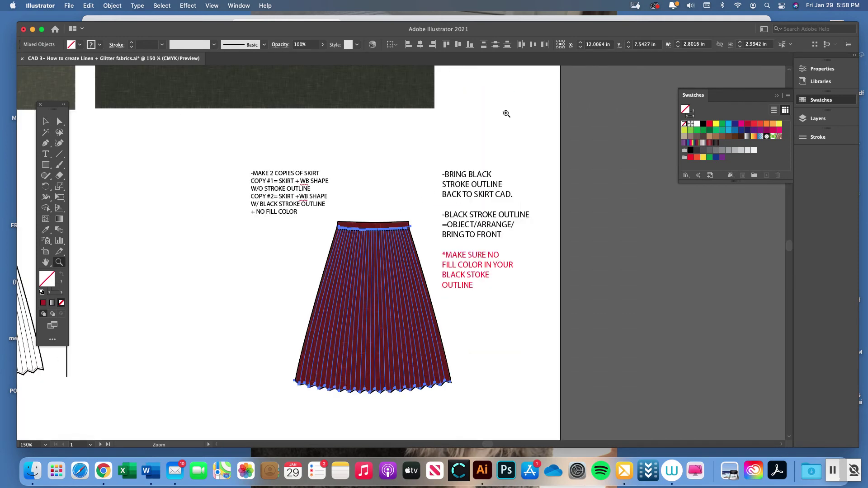
{"action": "left_click", "coordinate": [416, 269]}
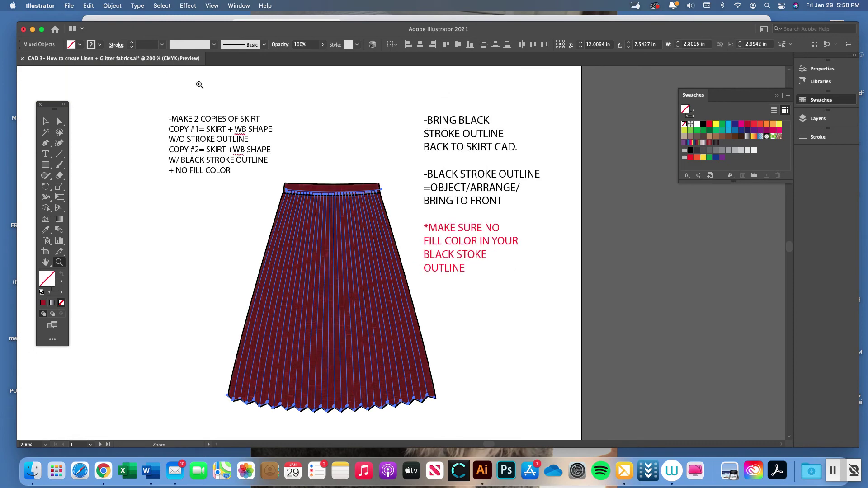
{"action": "key", "text": "Right"}
{"action": "key", "text": "Right"}
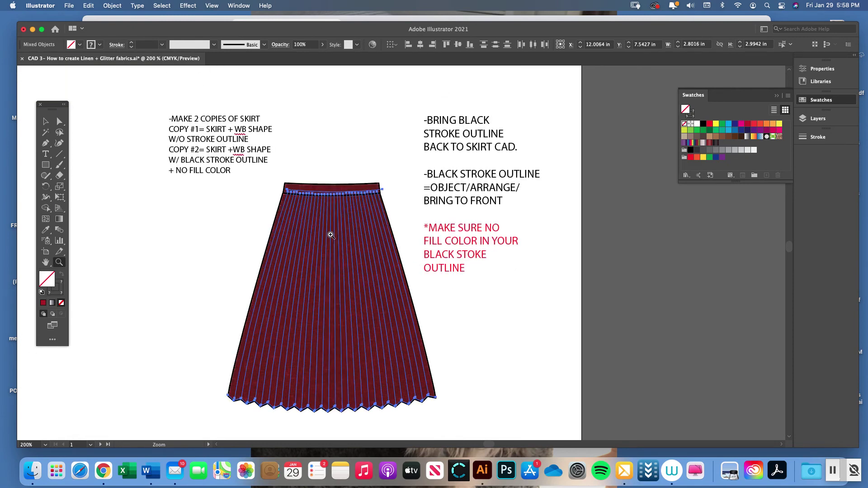
{"action": "key", "text": "Up"}
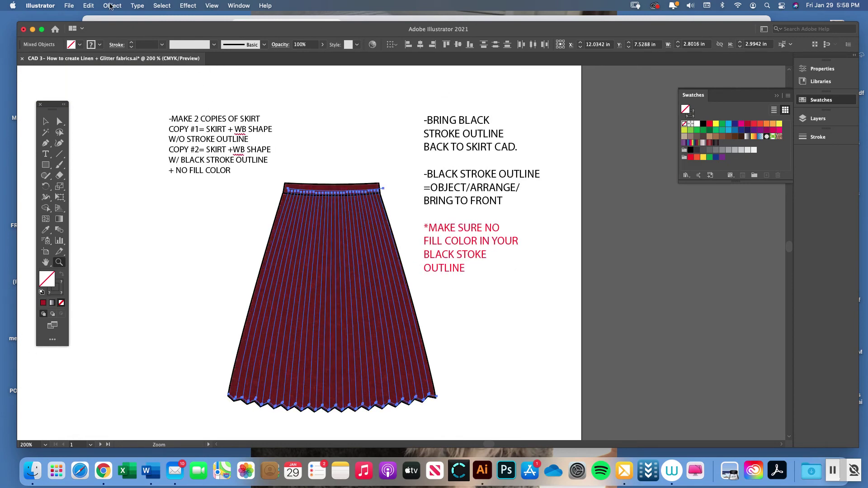
Step: Bring the pleat and stitching details to the front of the red linen skirt
{"action": "left_click", "coordinate": [108, 6]}
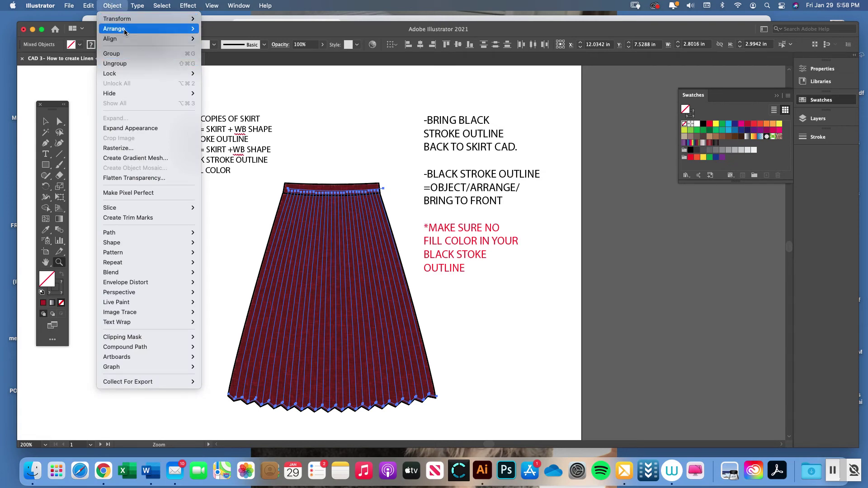
{"action": "mouse_move", "coordinate": [124, 30]}
{"action": "left_click", "coordinate": [214, 29]}
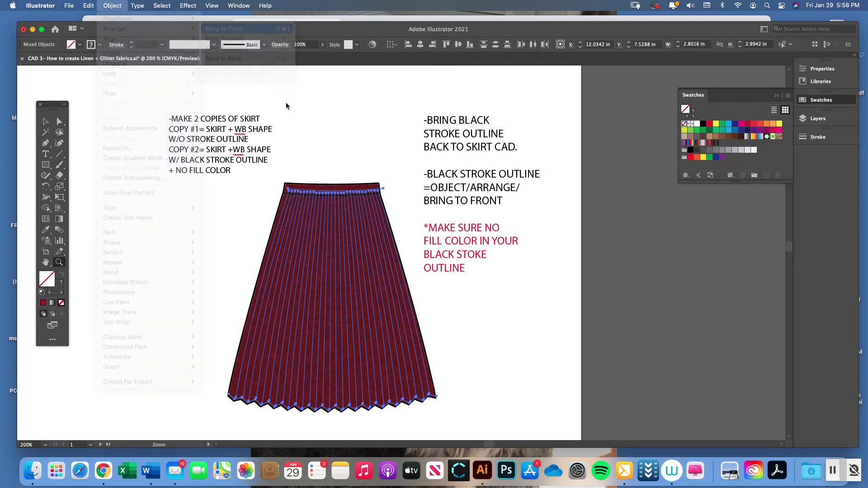
Step: Nudge the pleat and stitching details slightly down and left to line up with the skirt outline
{"action": "left_click", "coordinate": [45, 121]}
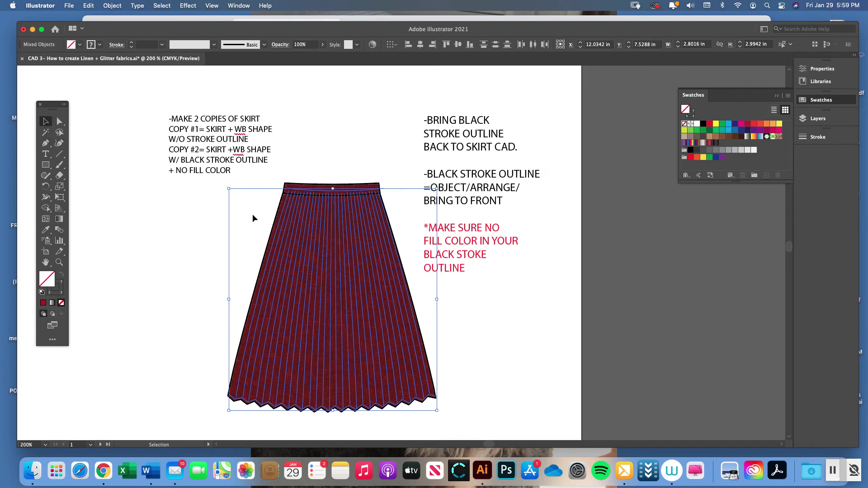
{"action": "key", "text": "Down"}
{"action": "key", "text": "Left"}
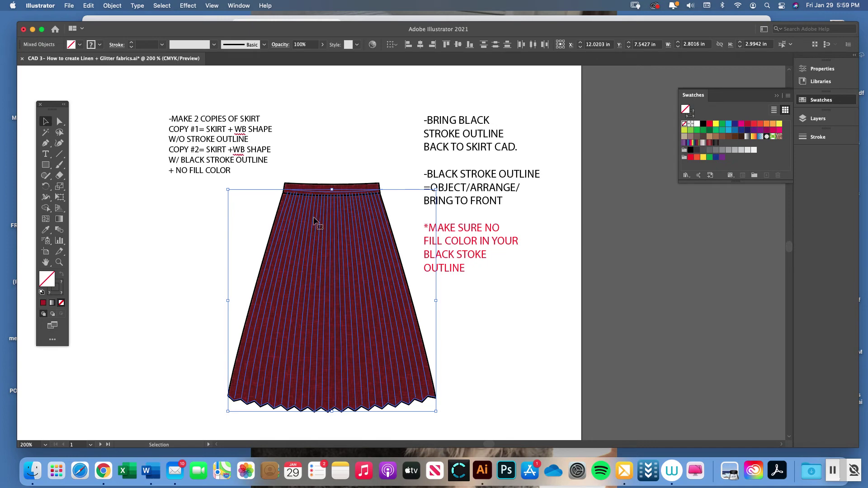
Step: Scale the pleat and stitching details down slightly so their upper edge meets the waistband seam, and deselect them
{"action": "left_click", "coordinate": [60, 263]}
{"action": "left_click", "coordinate": [392, 294]}
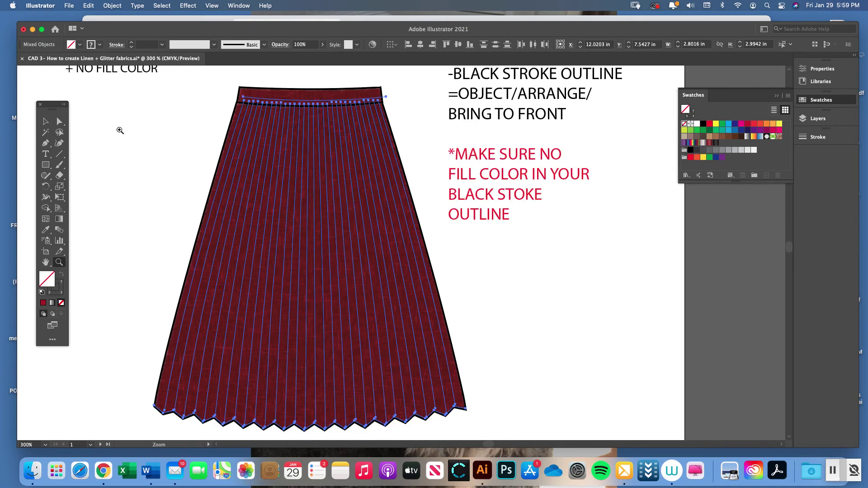
{"action": "left_click", "coordinate": [46, 121]}
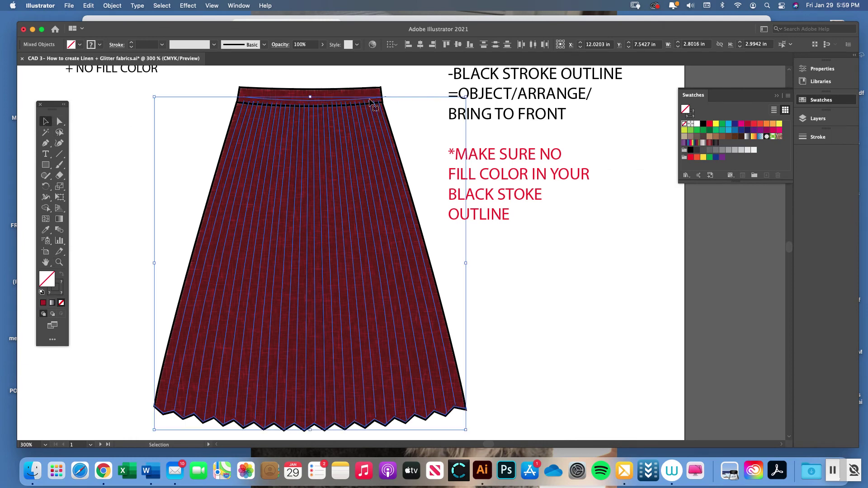
{"action": "left_click_drag", "start_coordinate": [465, 98], "coordinate": [461, 100]}
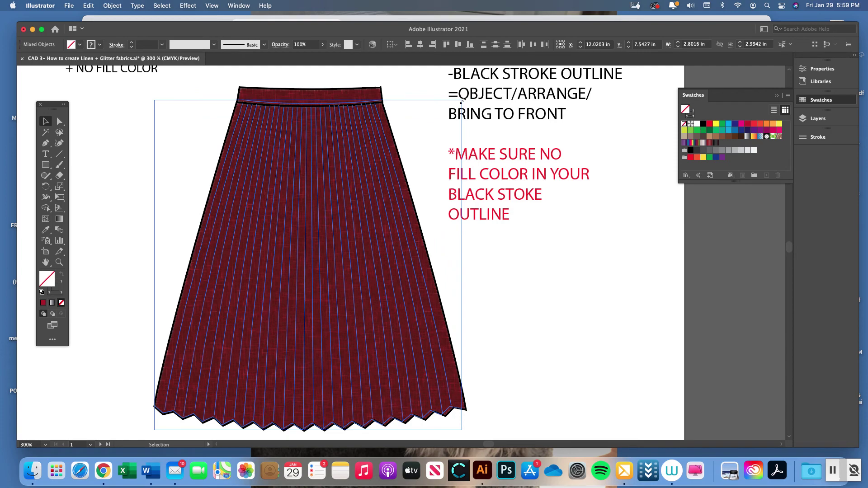
{"action": "left_click", "coordinate": [472, 271]}
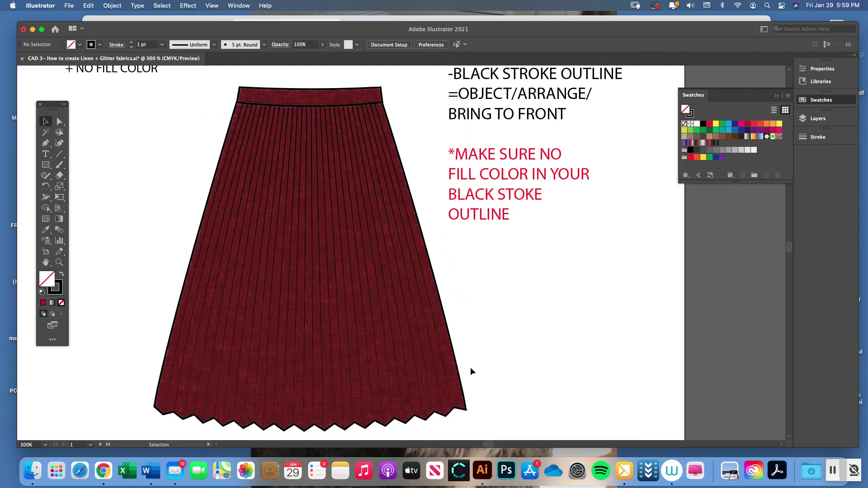
Step: Select the hem stitching line and move it slightly up and right so it follows the skirt's scalloped hem
{"action": "left_click", "coordinate": [446, 413]}
{"action": "left_click", "coordinate": [452, 417]}
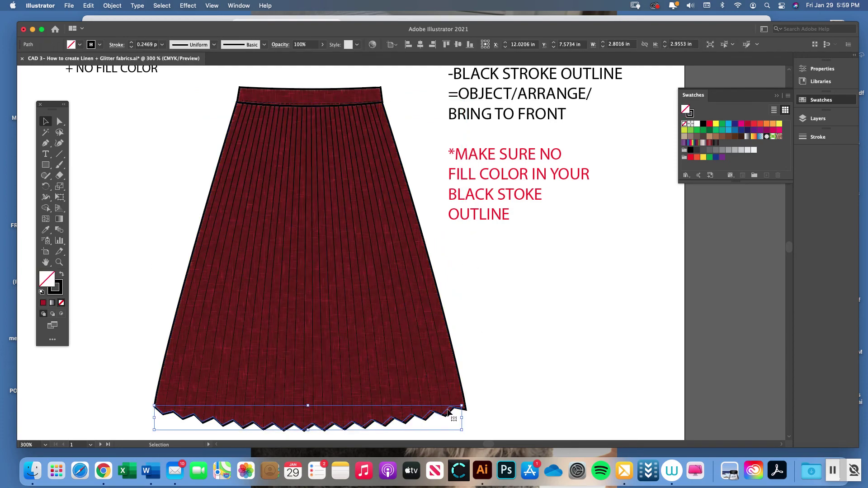
{"action": "left_click_drag", "start_coordinate": [452, 417], "coordinate": [450, 410]}
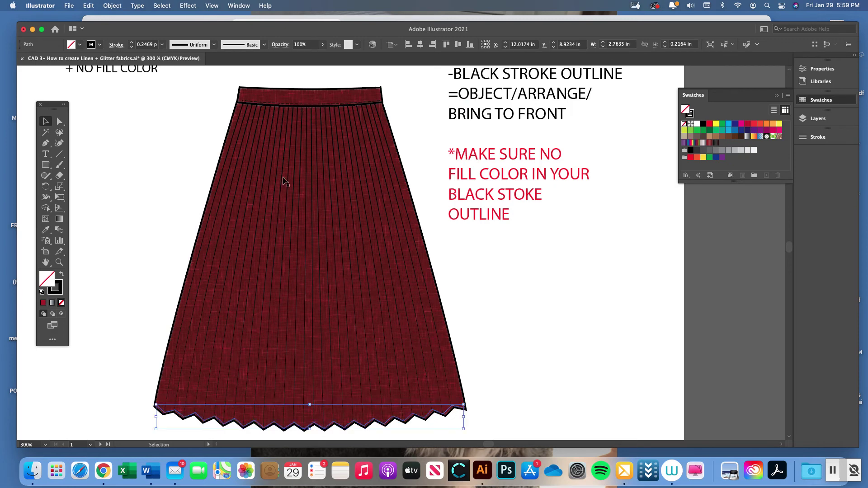
{"action": "left_click", "coordinate": [140, 343]}
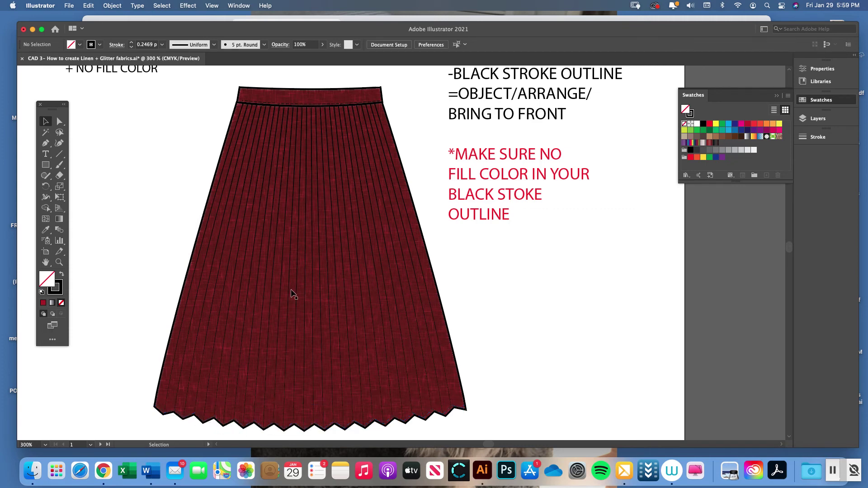
Step: Select the dashed stitching line along the red skirt's scalloped hem and set its stroke weight to 0.5 pt
{"action": "scroll", "coordinate": [290, 294], "scroll_direction": "down", "scroll_amount": 1}
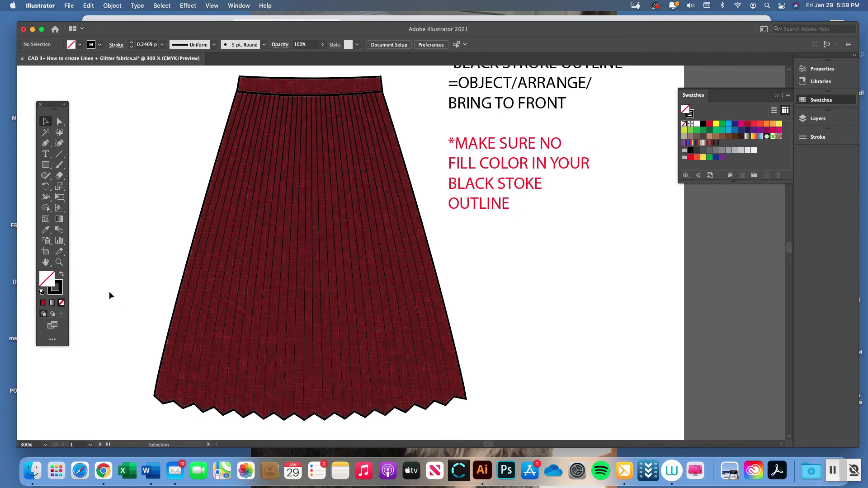
{"action": "scroll", "coordinate": [294, 307], "scroll_direction": "down", "scroll_amount": 1}
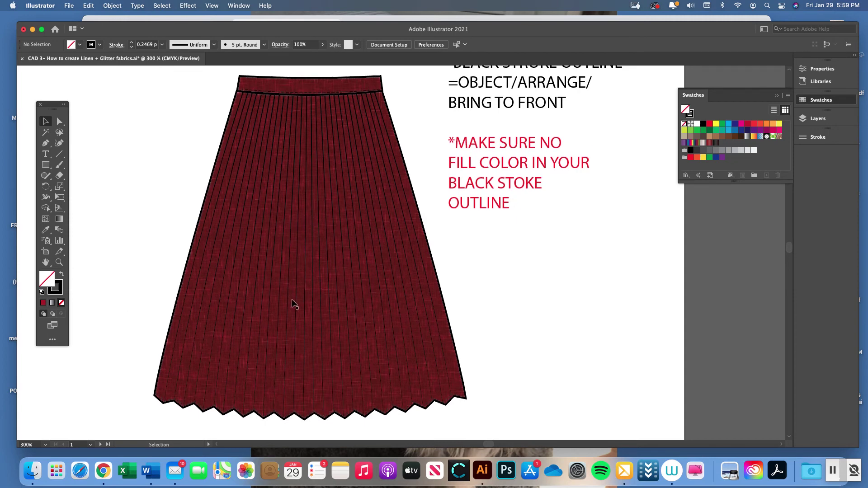
{"action": "left_click", "coordinate": [291, 410]}
{"action": "scroll", "coordinate": [294, 403], "scroll_direction": "down", "scroll_amount": 5}
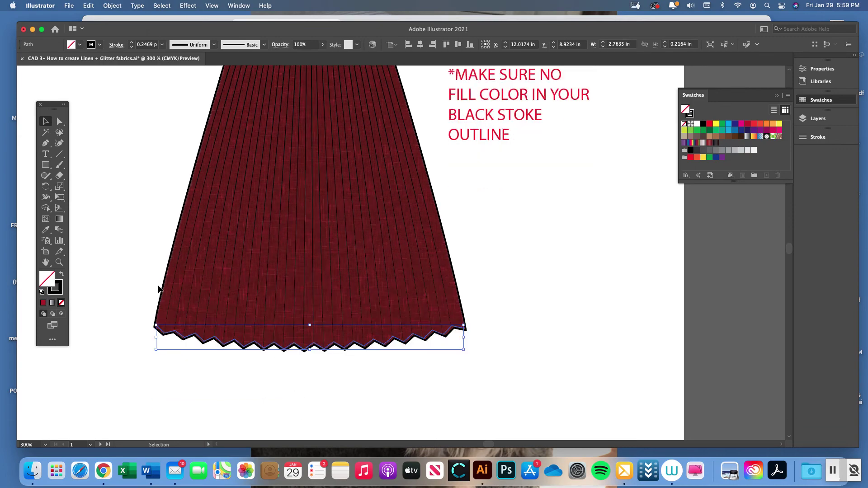
{"action": "left_click", "coordinate": [59, 262]}
{"action": "left_click", "coordinate": [291, 329]}
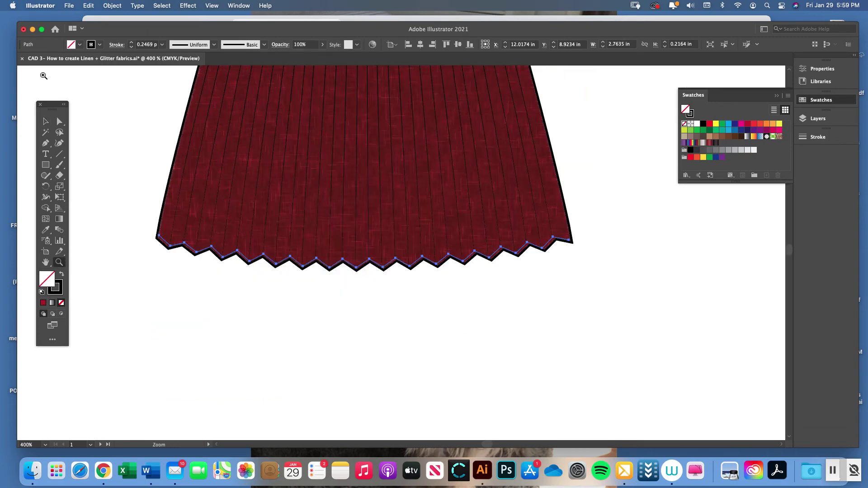
{"action": "left_click", "coordinate": [47, 122]}
{"action": "left_click", "coordinate": [148, 121]}
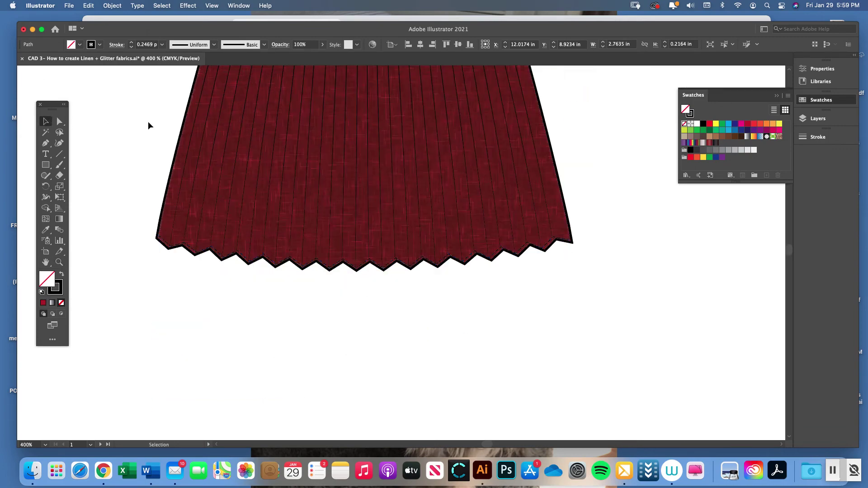
{"action": "left_click", "coordinate": [287, 262]}
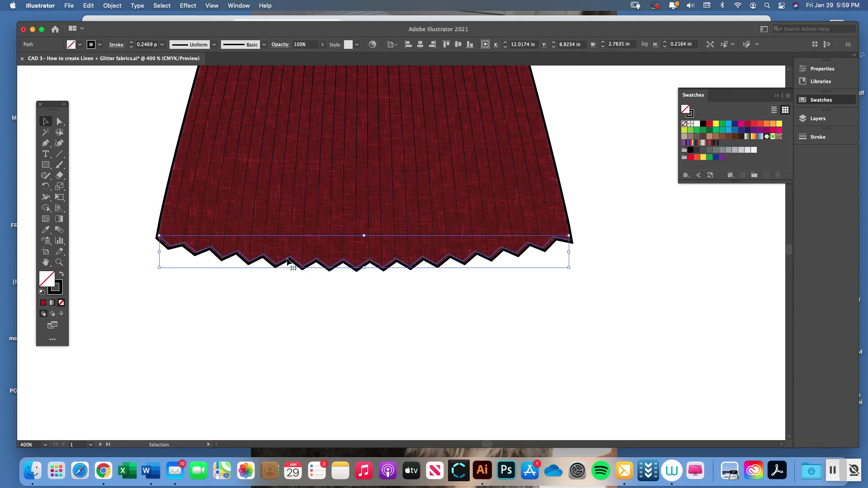
{"action": "left_click", "coordinate": [815, 137]}
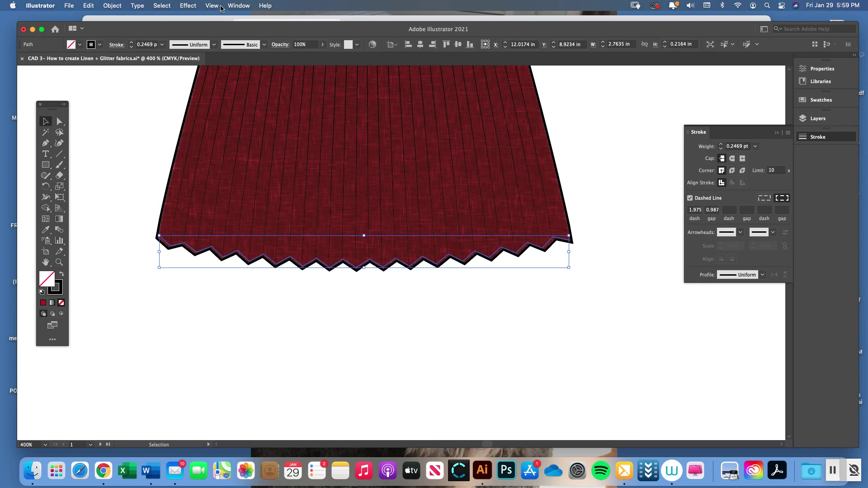
{"action": "left_click", "coordinate": [247, 6]}
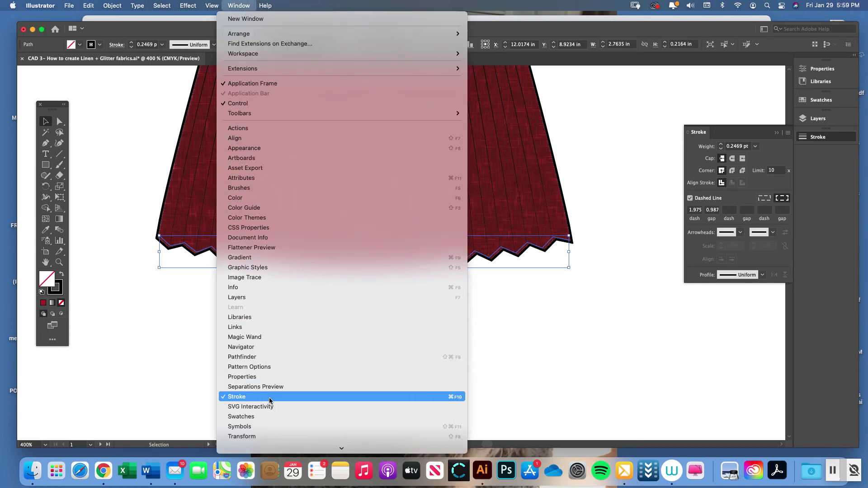
{"action": "left_click", "coordinate": [232, 5]}
{"action": "left_click_drag", "start_coordinate": [740, 132], "coordinate": [662, 134]}
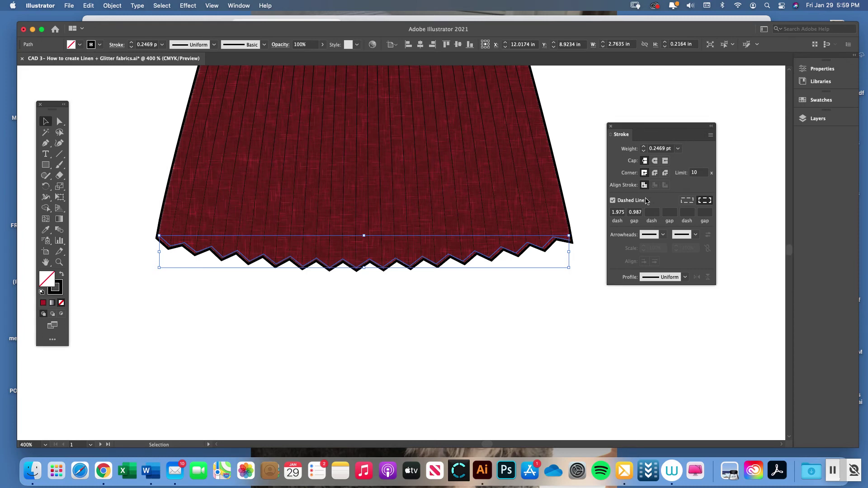
{"action": "left_click", "coordinate": [677, 149]}
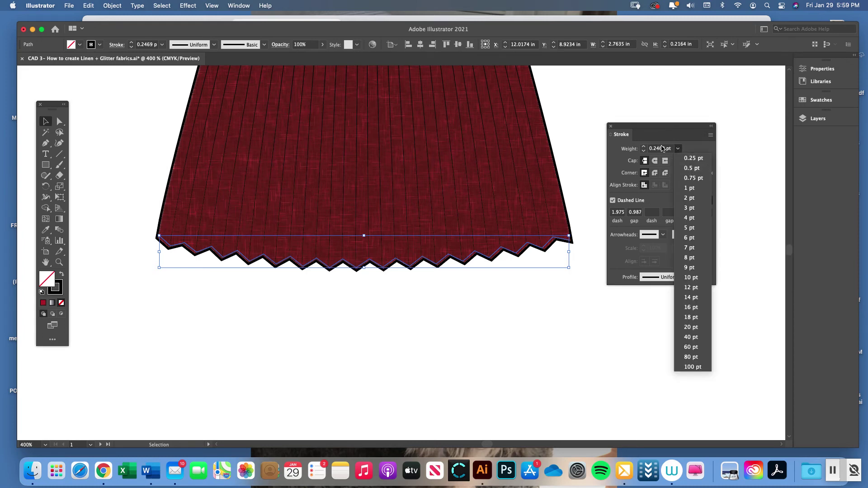
{"action": "left_click", "coordinate": [691, 168]}
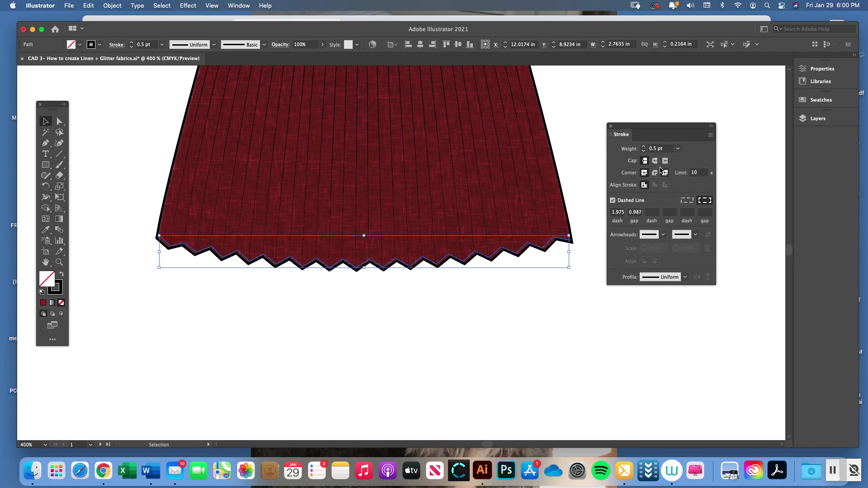
{"action": "left_click", "coordinate": [587, 161]}
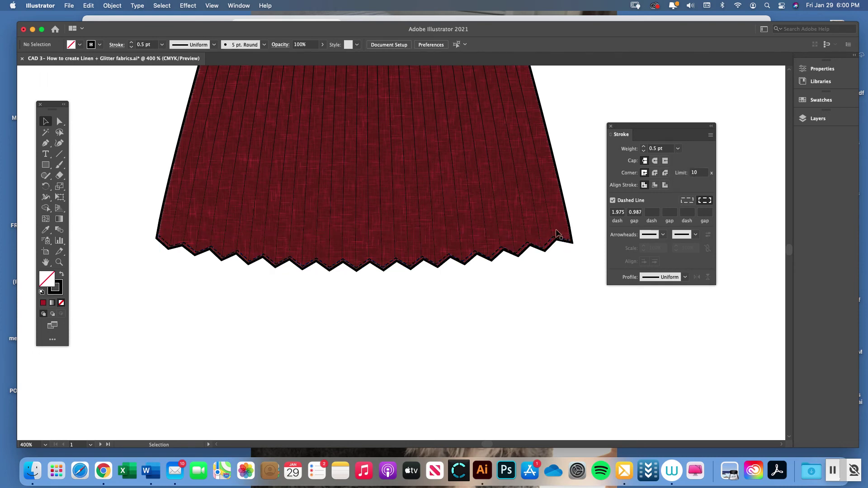
{"action": "left_click_drag", "start_coordinate": [551, 245], "coordinate": [554, 243]}
{"action": "left_click", "coordinate": [666, 107]}
Step: Set the stroke weight of the red skirt's waistband stitching line to 0.5 pt and deselect it
{"action": "scroll", "coordinate": [582, 124], "scroll_direction": "up", "scroll_amount": 15}
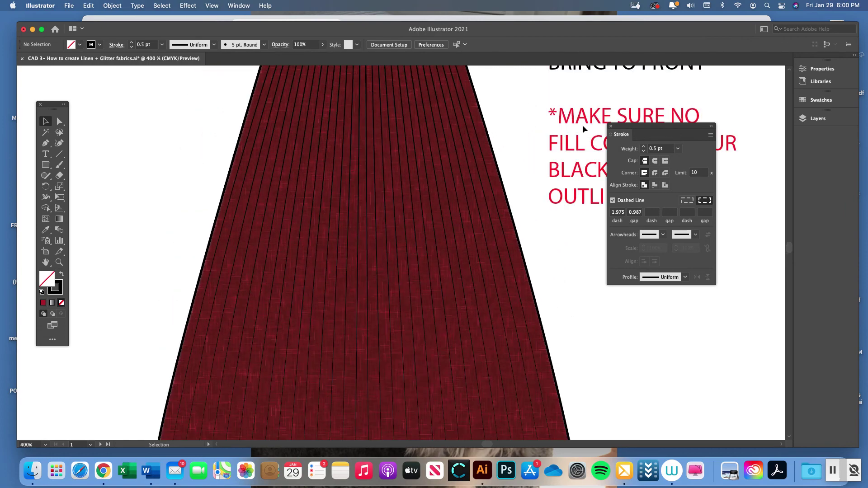
{"action": "left_click", "coordinate": [433, 192]}
{"action": "left_click", "coordinate": [434, 193]}
{"action": "left_click", "coordinate": [678, 148]}
{"action": "left_click", "coordinate": [688, 170]}
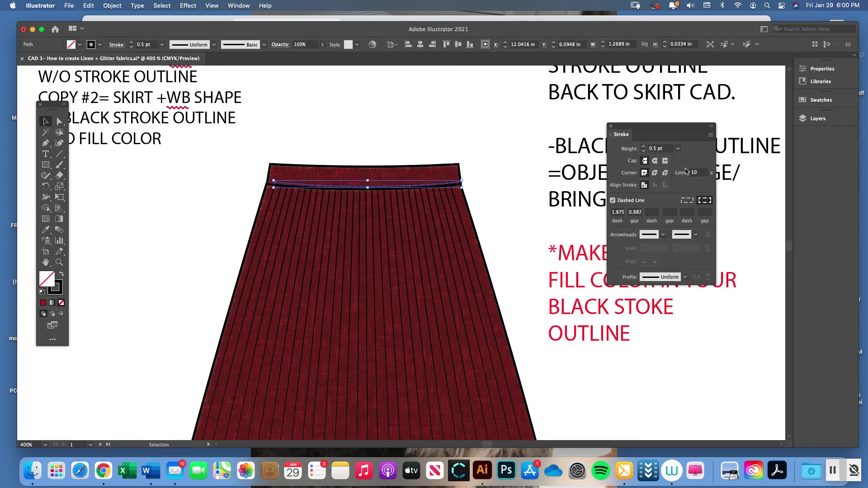
{"action": "left_click", "coordinate": [487, 174]}
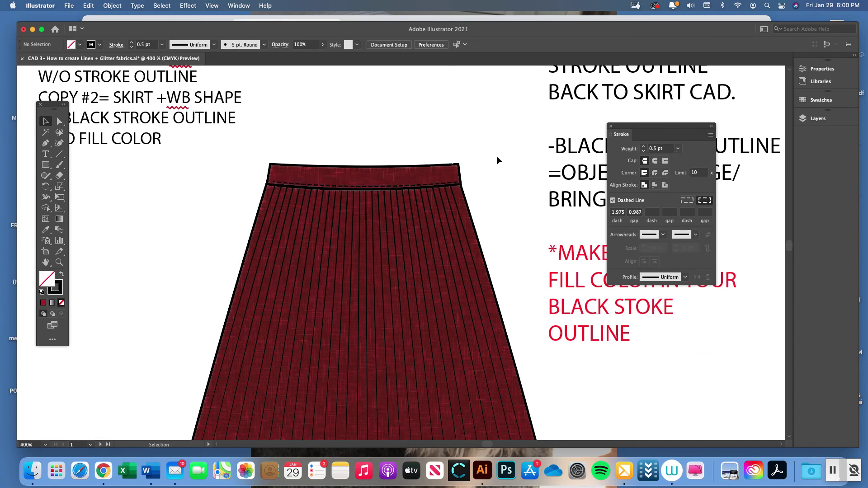
Step: Review the red linen skirt alongside the black-and-white front and back views, and close the Stroke settings
{"action": "key", "text": "super+minus"}
{"action": "key", "text": "super+minus"}
{"action": "key", "text": "super+minus"}
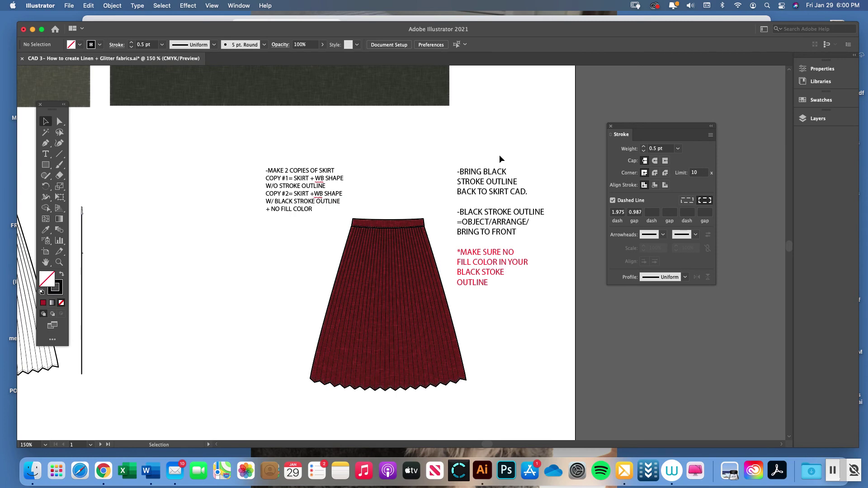
{"action": "scroll", "coordinate": [359, 256], "scroll_direction": "down", "scroll_amount": 3}
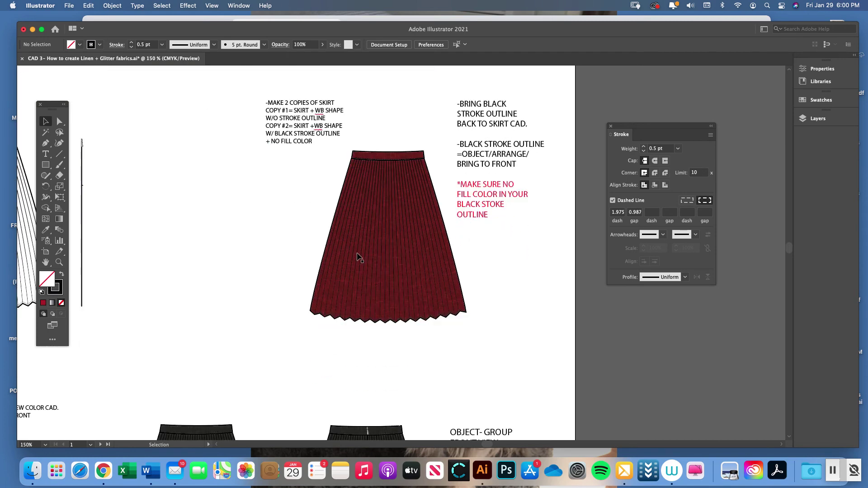
{"action": "key", "text": "super+minus"}
{"action": "key", "text": "super+minus"}
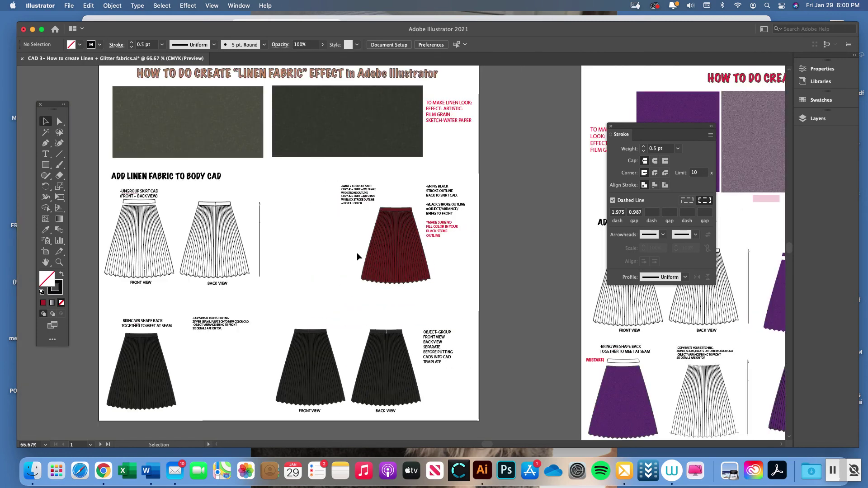
{"action": "scroll", "coordinate": [340, 259], "scroll_direction": "left", "scroll_amount": 3}
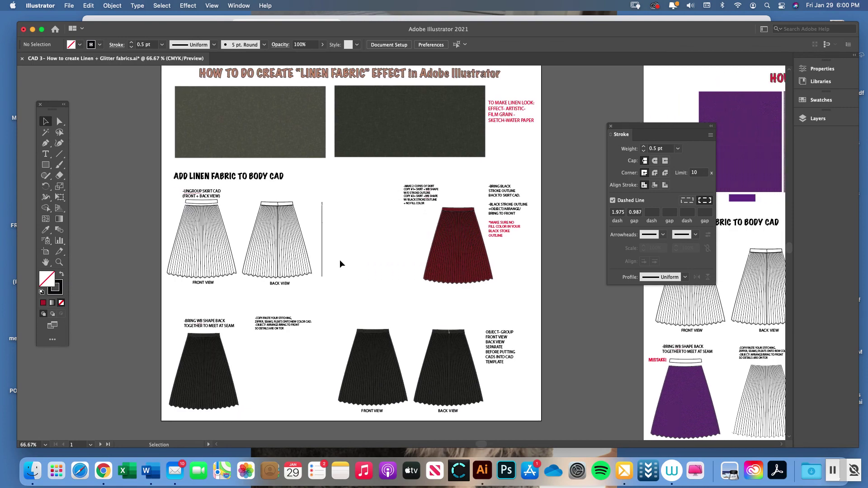
{"action": "left_click", "coordinate": [59, 262]}
{"action": "left_click", "coordinate": [275, 242]}
{"action": "left_click", "coordinate": [392, 240]}
{"action": "left_click", "coordinate": [42, 124]}
{"action": "left_click_drag", "start_coordinate": [244, 184], "coordinate": [248, 189]}
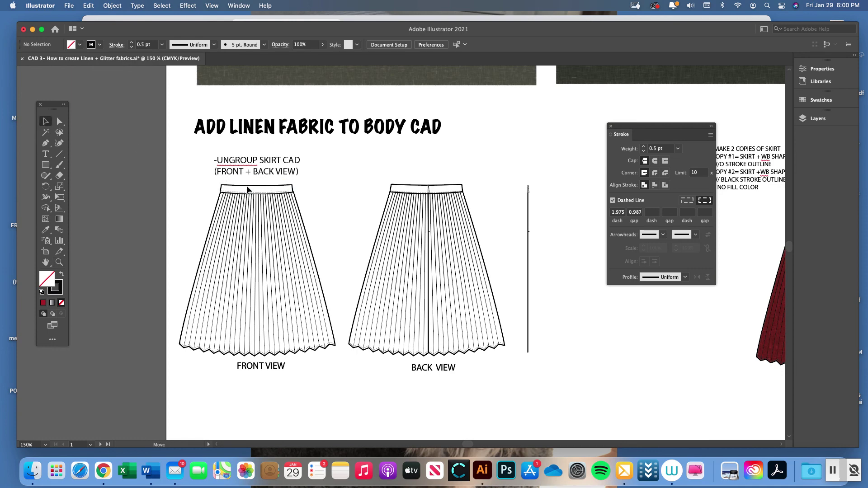
{"action": "left_click", "coordinate": [153, 264]}
{"action": "left_click", "coordinate": [59, 262]}
{"action": "left_click", "coordinate": [518, 266]}
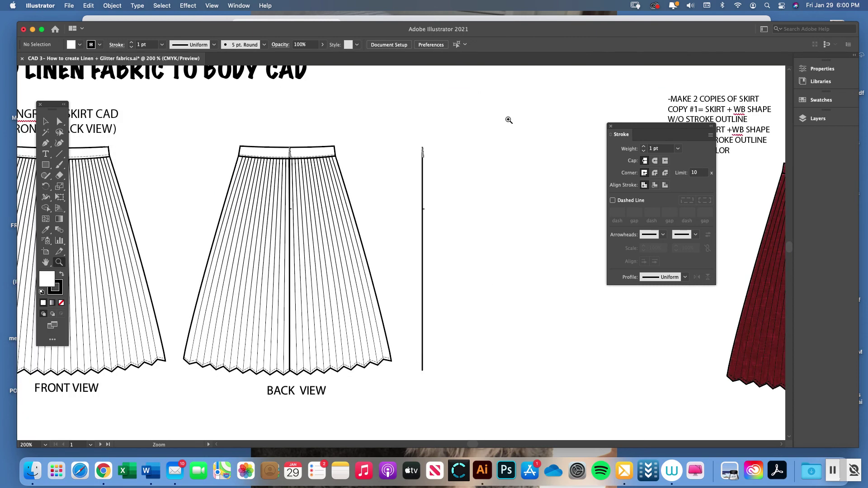
{"action": "left_click", "coordinate": [45, 122]}
{"action": "scroll", "coordinate": [166, 183], "scroll_direction": "left", "scroll_amount": 3}
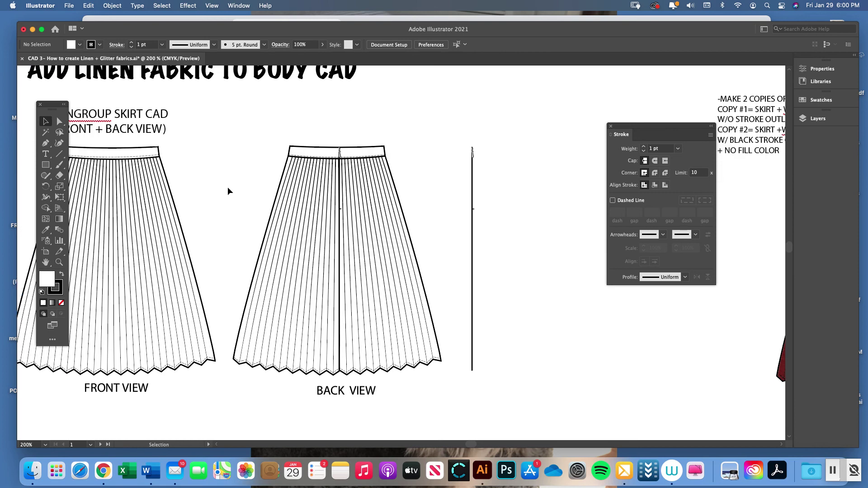
{"action": "scroll", "coordinate": [227, 186], "scroll_direction": "right", "scroll_amount": 5}
{"action": "key", "text": "super+minus"}
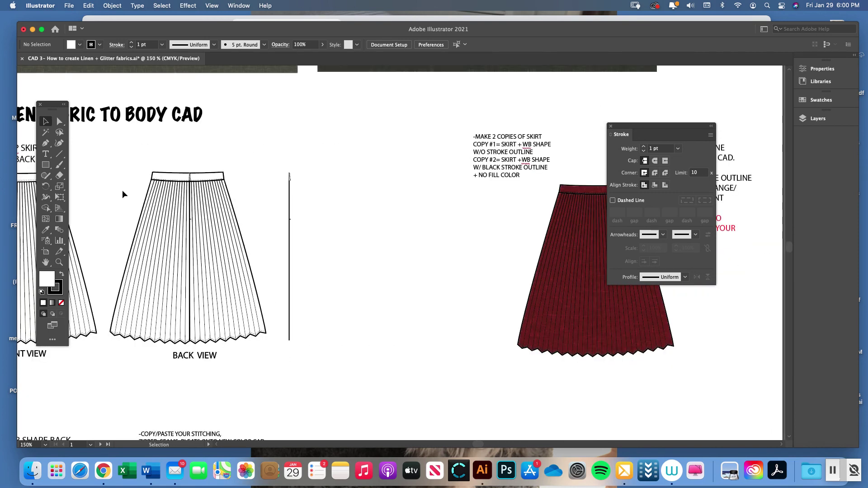
{"action": "left_click", "coordinate": [611, 126]}
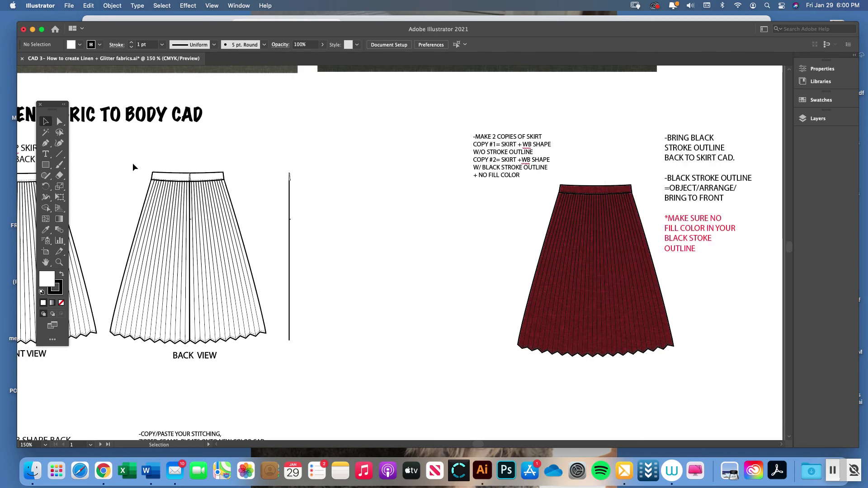
Step: Examine the center-back zipper and seam on the back view skirt and the separate grouped copy beside it
{"action": "left_click", "coordinate": [191, 181]}
{"action": "key", "text": "z"}
{"action": "left_click", "coordinate": [266, 228]}
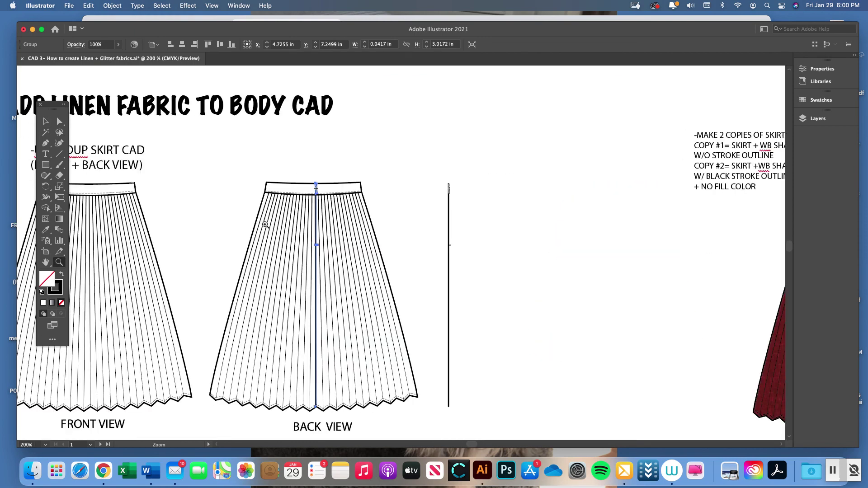
{"action": "left_click", "coordinate": [354, 235]}
{"action": "left_click", "coordinate": [46, 121]}
{"action": "left_click", "coordinate": [183, 128]}
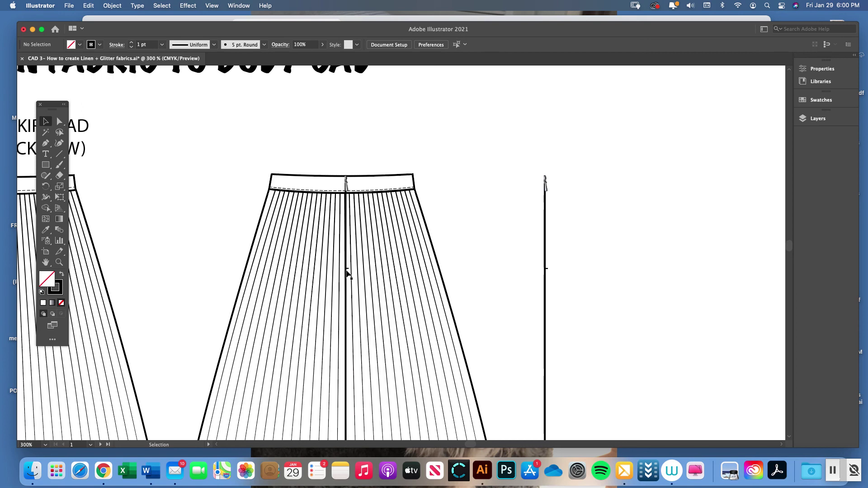
{"action": "scroll", "coordinate": [347, 257], "scroll_direction": "right", "scroll_amount": 2}
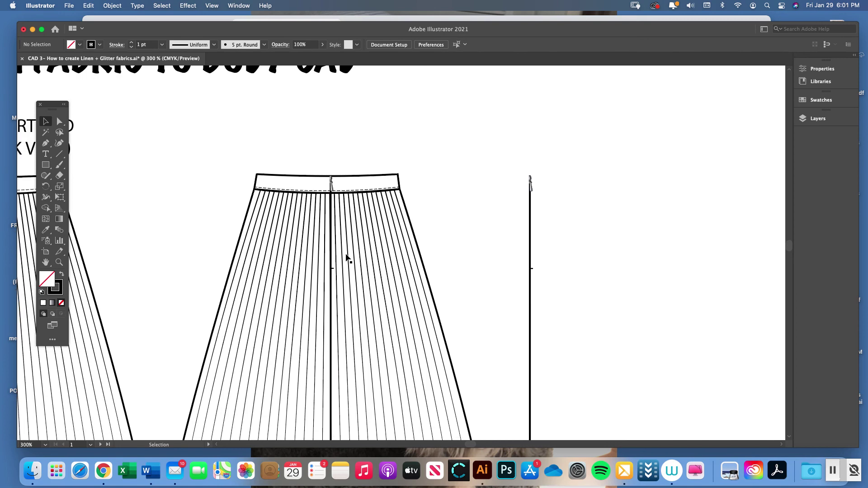
{"action": "scroll", "coordinate": [497, 224], "scroll_direction": "right", "scroll_amount": 5}
{"action": "scroll", "coordinate": [461, 224], "scroll_direction": "down", "scroll_amount": 5}
{"action": "key", "text": "super+minus"}
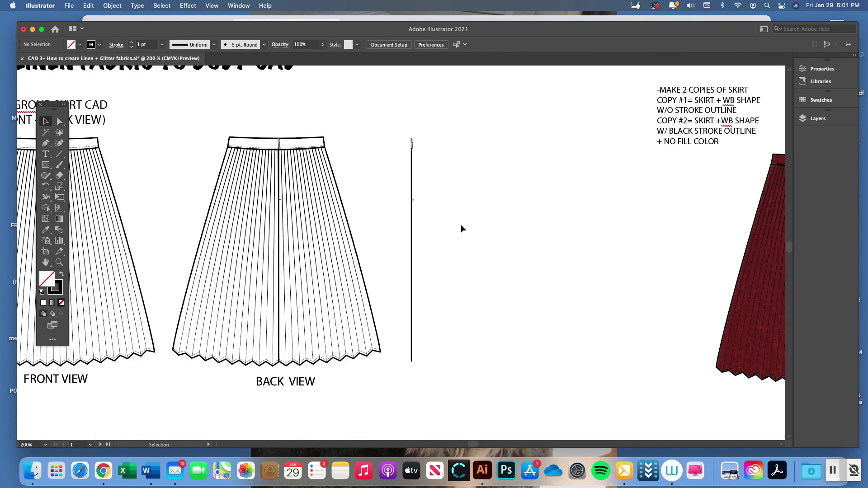
{"action": "left_click_drag", "start_coordinate": [398, 124], "coordinate": [432, 312]}
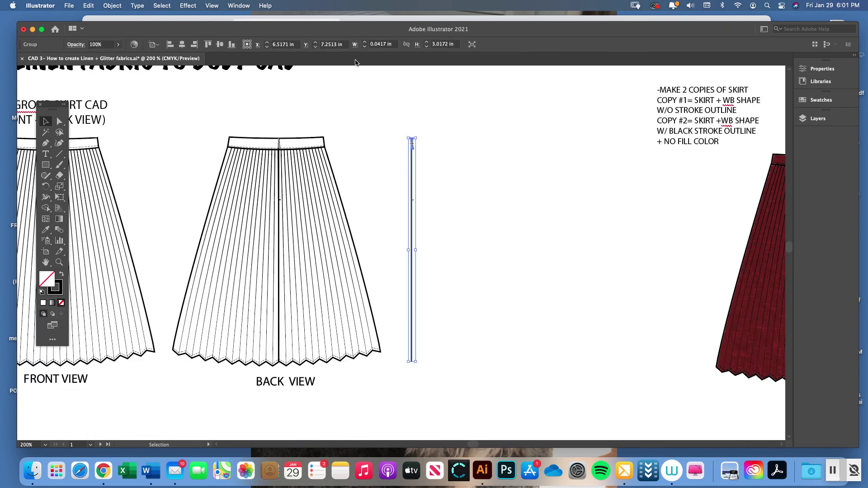
{"action": "left_click", "coordinate": [120, 4]}
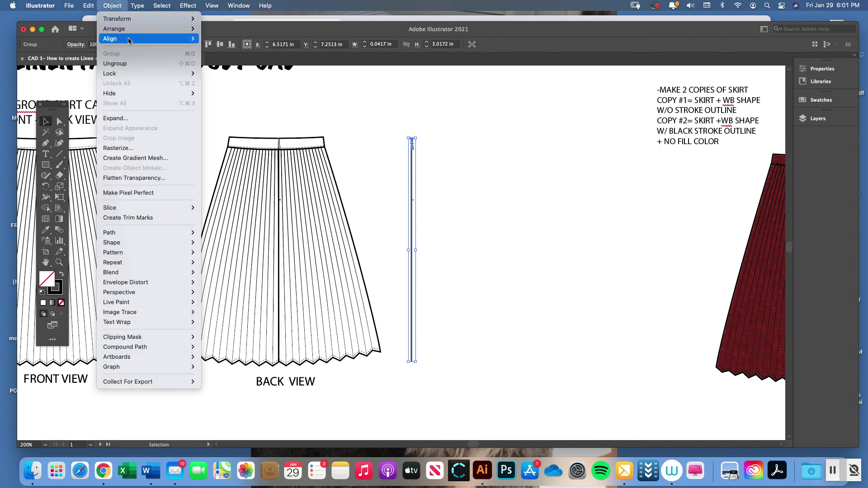
{"action": "left_click", "coordinate": [122, 5]}
Step: Select the whole red linen skirt with its details, place a duplicate beside it towards the back view, and deselect
{"action": "scroll", "coordinate": [495, 196], "scroll_direction": "right", "scroll_amount": 5}
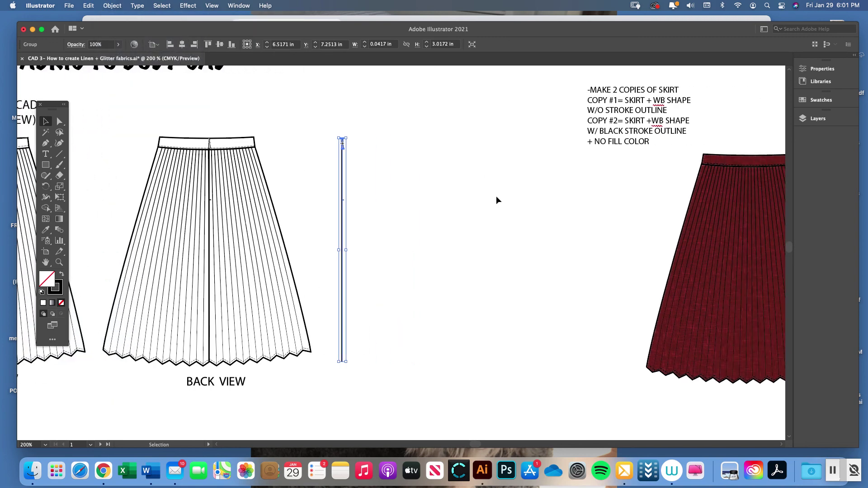
{"action": "left_click_drag", "start_coordinate": [573, 153], "coordinate": [709, 387]}
{"action": "left_click_drag", "start_coordinate": [678, 346], "coordinate": [443, 344]}
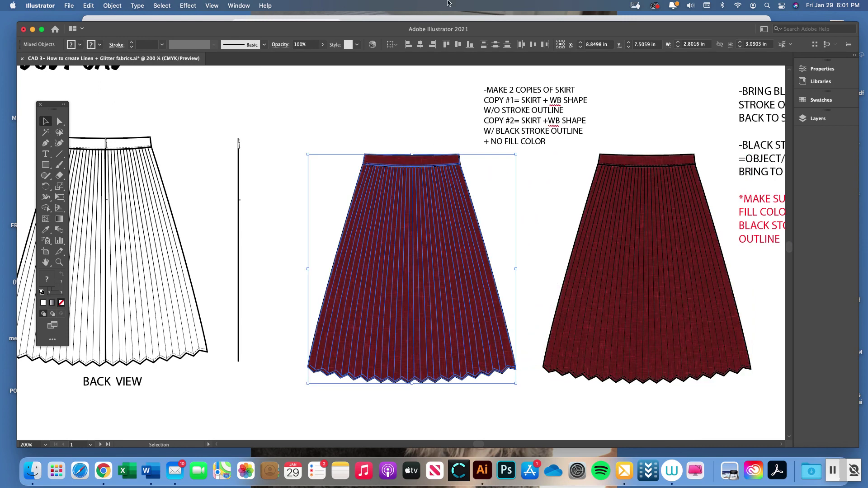
{"action": "left_click", "coordinate": [323, 138]}
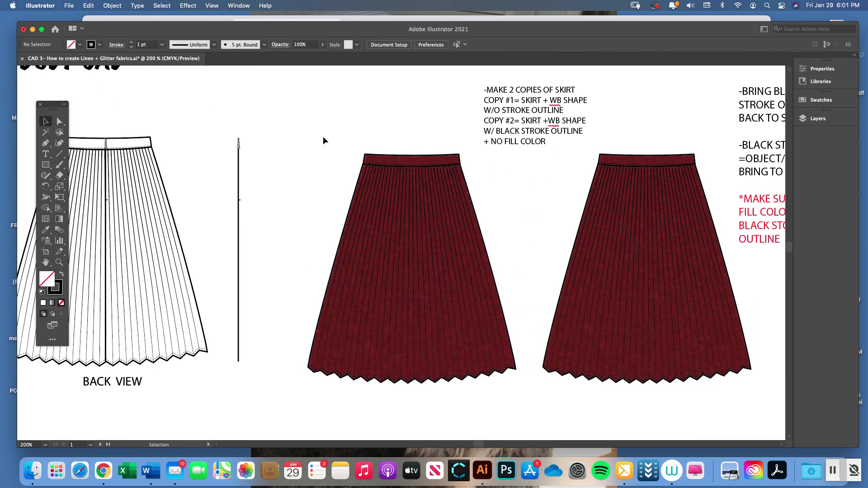
Step: Move the separate zipper and seam group onto the center of the red skirt nearest the black stroke outline notes
{"action": "left_click", "coordinate": [238, 149]}
{"action": "left_click_drag", "start_coordinate": [238, 149], "coordinate": [649, 167]}
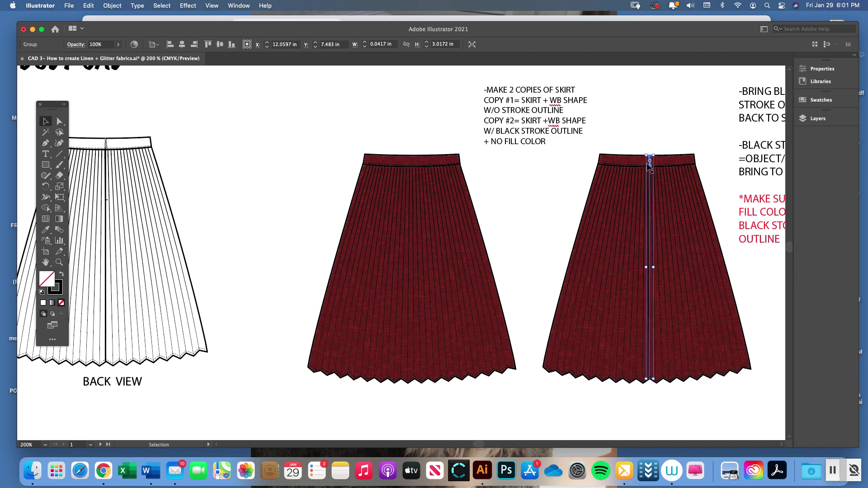
{"action": "scroll", "coordinate": [672, 197], "scroll_direction": "right", "scroll_amount": 5}
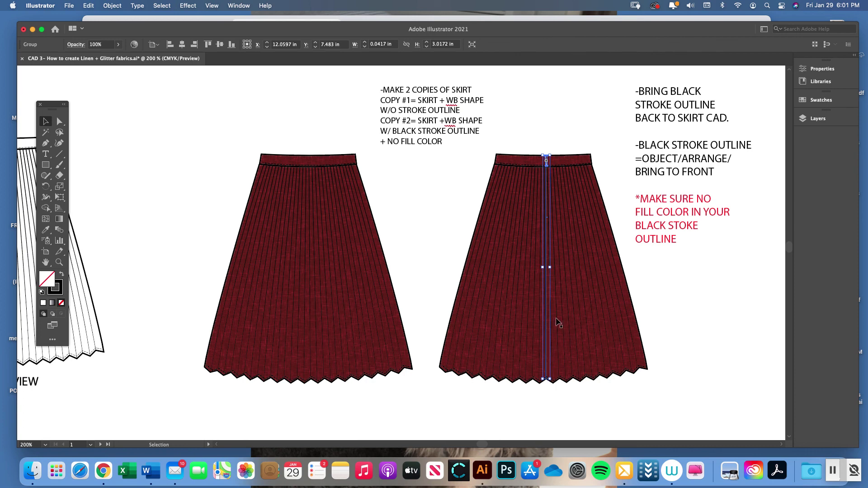
Step: Group the front view red linen skirt together with its waistband, pleats, stitching and black outline
{"action": "left_click", "coordinate": [532, 132]}
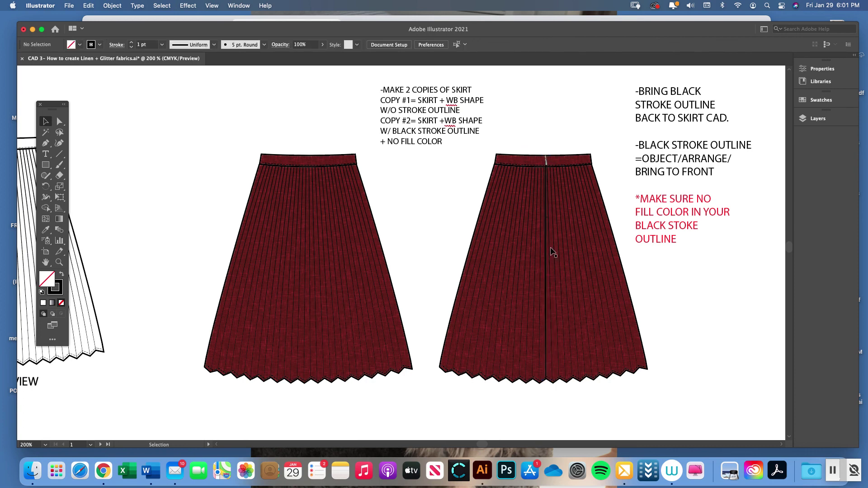
{"action": "left_click_drag", "start_coordinate": [471, 145], "coordinate": [581, 393]}
{"action": "left_click", "coordinate": [666, 316]}
{"action": "left_click_drag", "start_coordinate": [218, 140], "coordinate": [340, 402]}
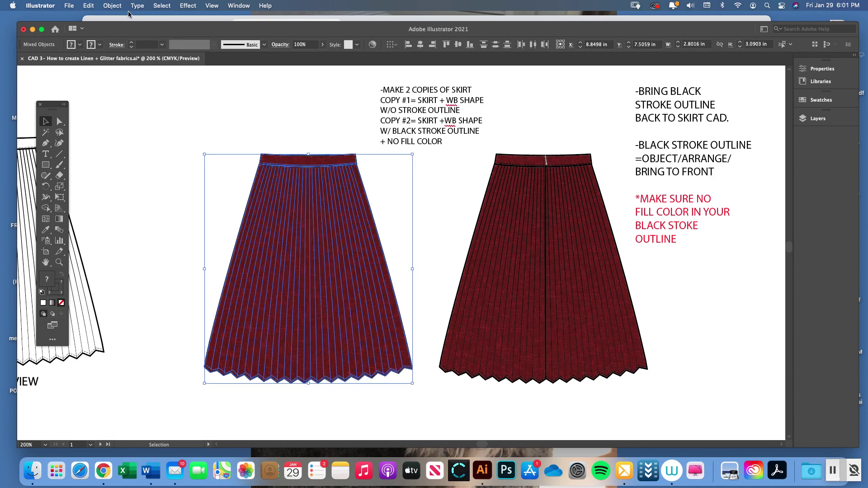
{"action": "left_click", "coordinate": [112, 6]}
{"action": "left_click", "coordinate": [122, 60]}
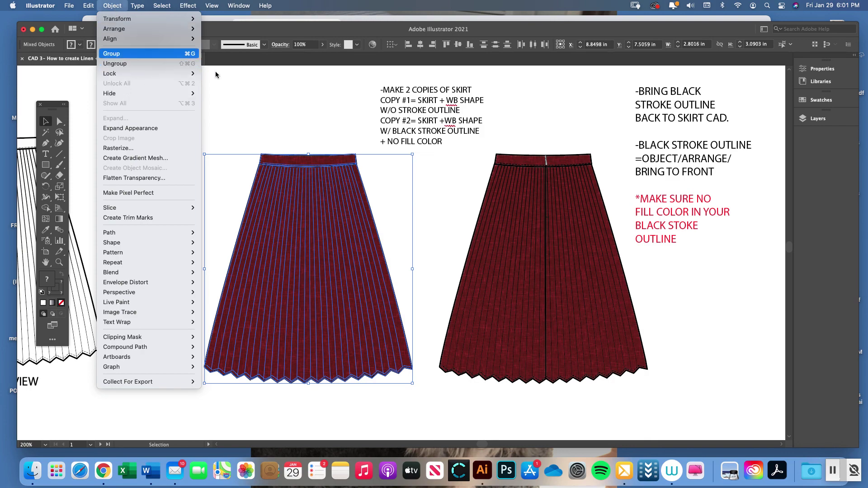
Step: Group the back view red linen skirt with its center-back zipper and seam as a separate object, and deselect
{"action": "left_click_drag", "start_coordinate": [507, 131], "coordinate": [603, 396]}
{"action": "left_click", "coordinate": [112, 5]}
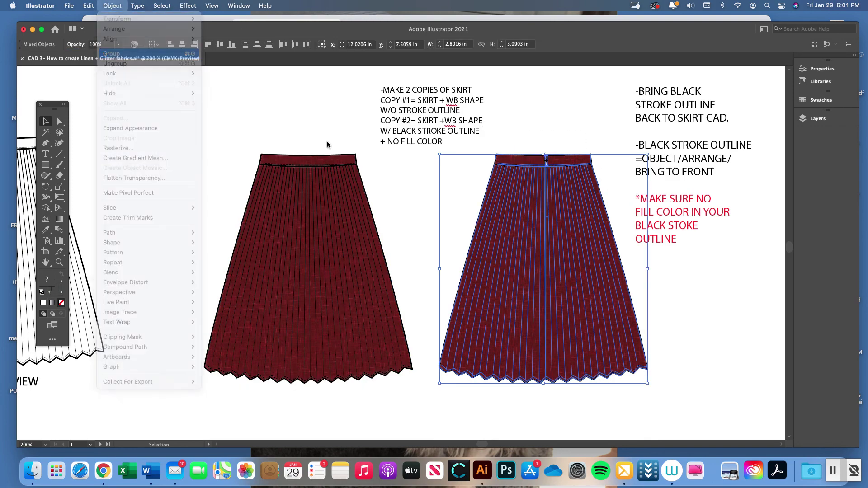
{"action": "left_click", "coordinate": [321, 135]}
{"action": "left_click", "coordinate": [313, 127]}
Step: Review the finished front and back red skirts within the whole linen artboard and the neighboring glitter fabric artboard
{"action": "scroll", "coordinate": [309, 129], "scroll_direction": "right", "scroll_amount": 1}
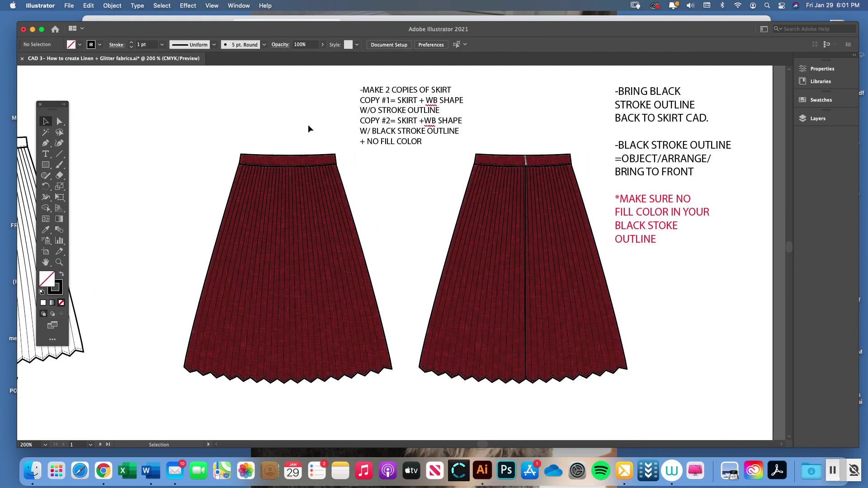
{"action": "key", "text": "super+minus"}
{"action": "key", "text": "super+minus"}
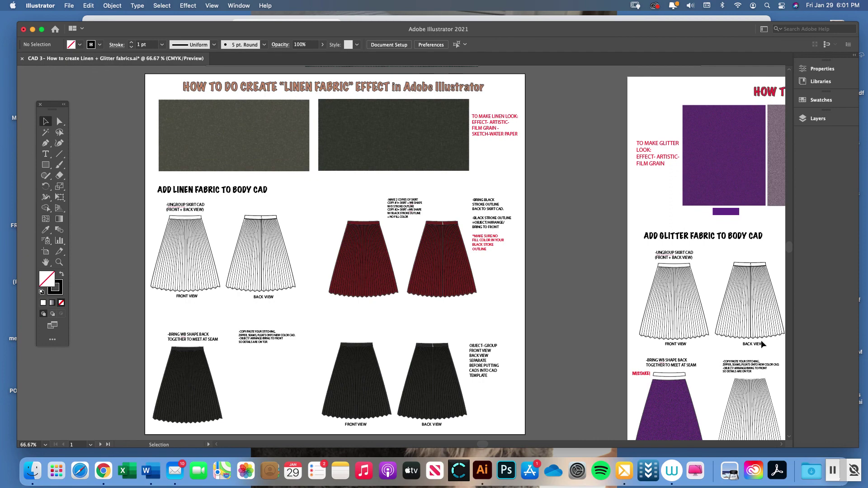